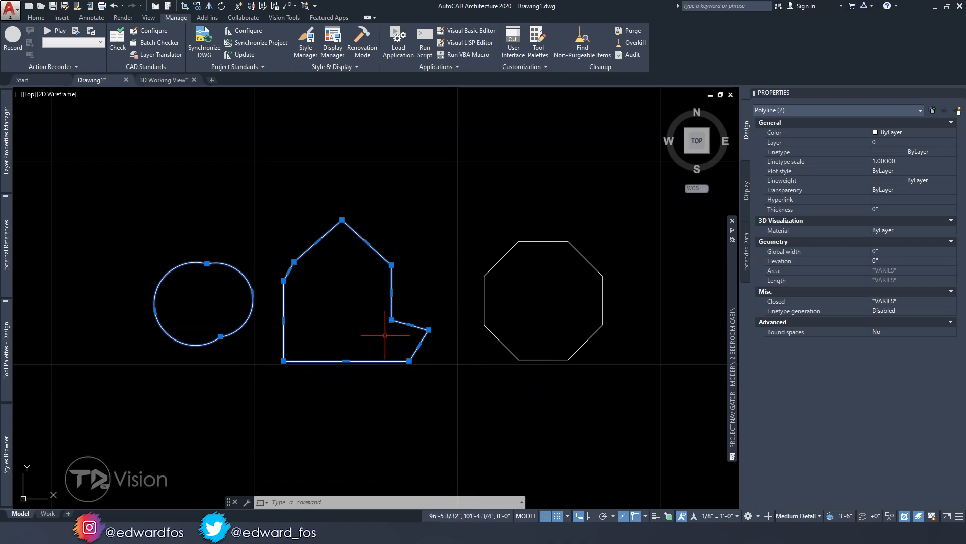
{"action": "key", "text": "Escape"}
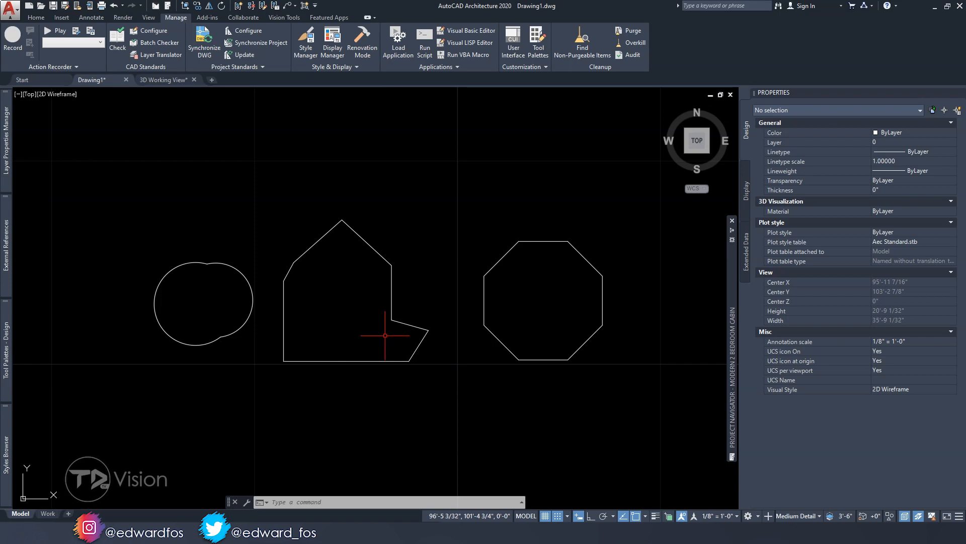
{"action": "middle_click_drag", "start_coordinate": [354, 317], "coordinate": [353, 326]}
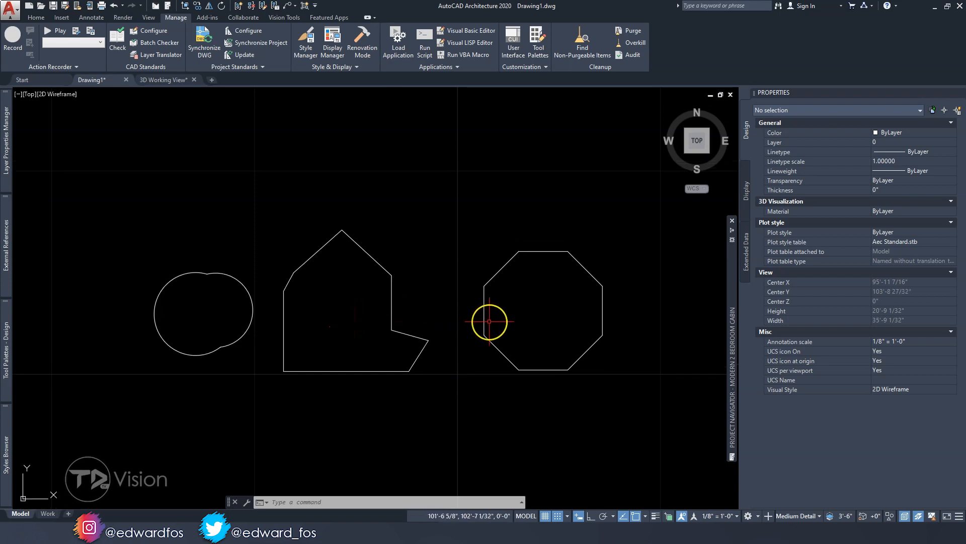
{"action": "left_click", "coordinate": [516, 314]}
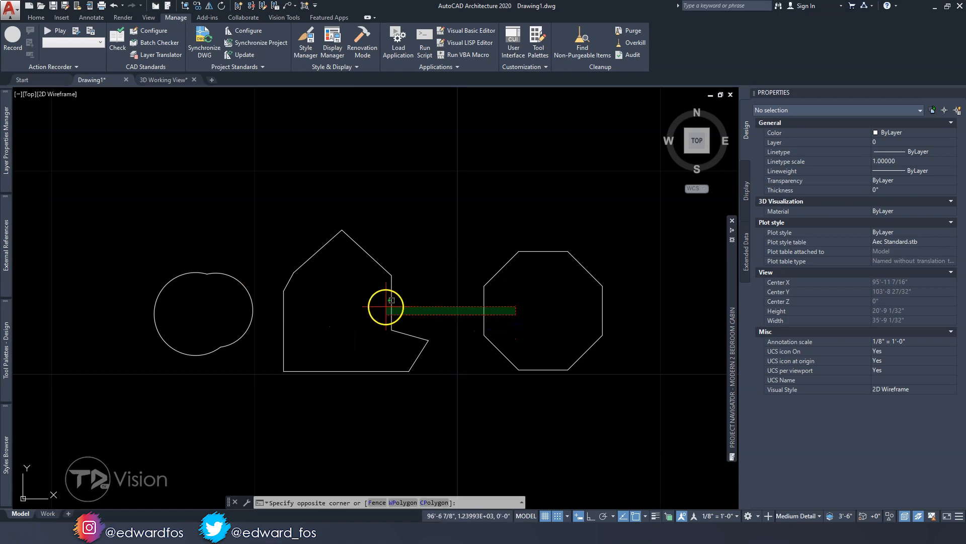
{"action": "left_click", "coordinate": [230, 297]}
{"action": "key", "text": "Escape"}
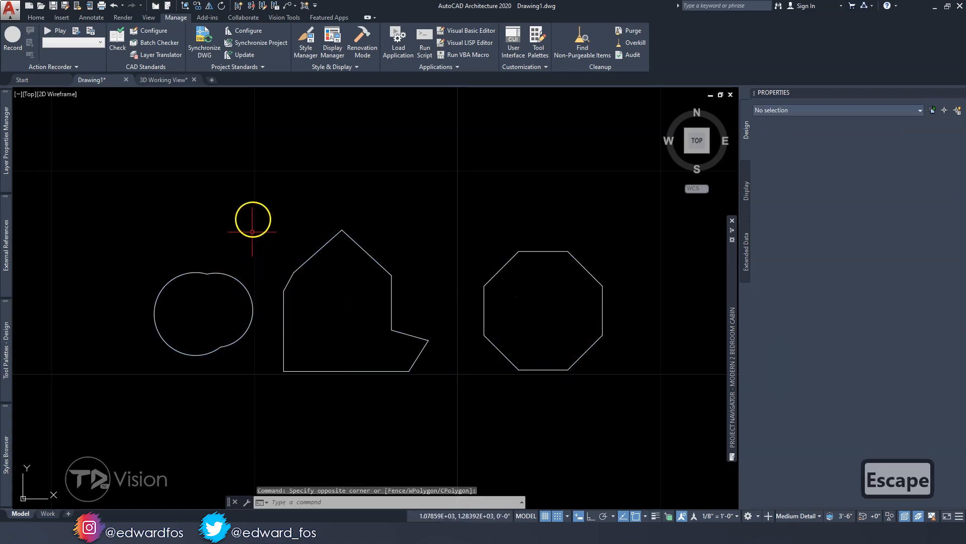
Switch to the 3D Working View drawing and examine the A-frame cabin model from the front, side and above
{"action": "left_click", "coordinate": [181, 81]}
{"action": "middle_click_drag", "start_coordinate": [296, 291], "coordinate": [312, 267], "text": "shift"}
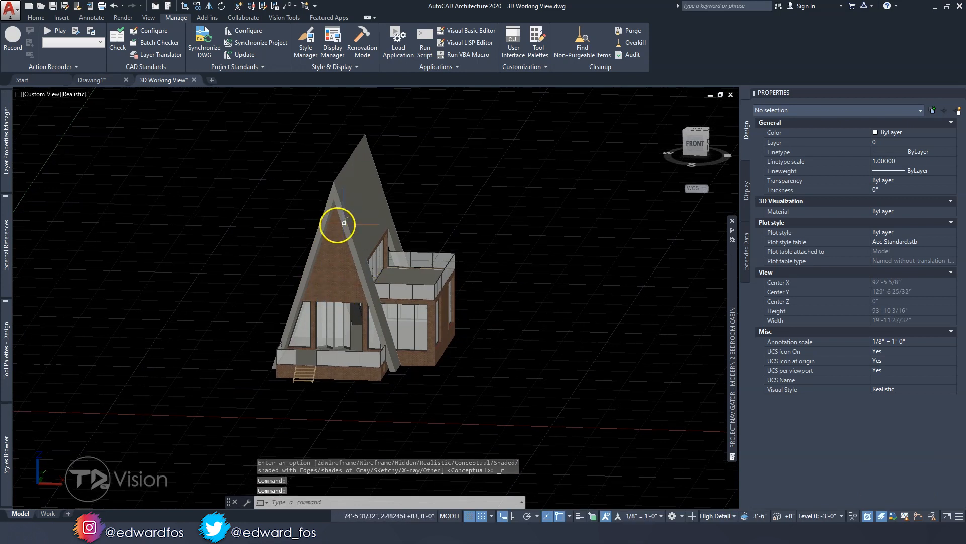
{"action": "middle_click_drag", "start_coordinate": [328, 286], "coordinate": [343, 295], "text": "shift"}
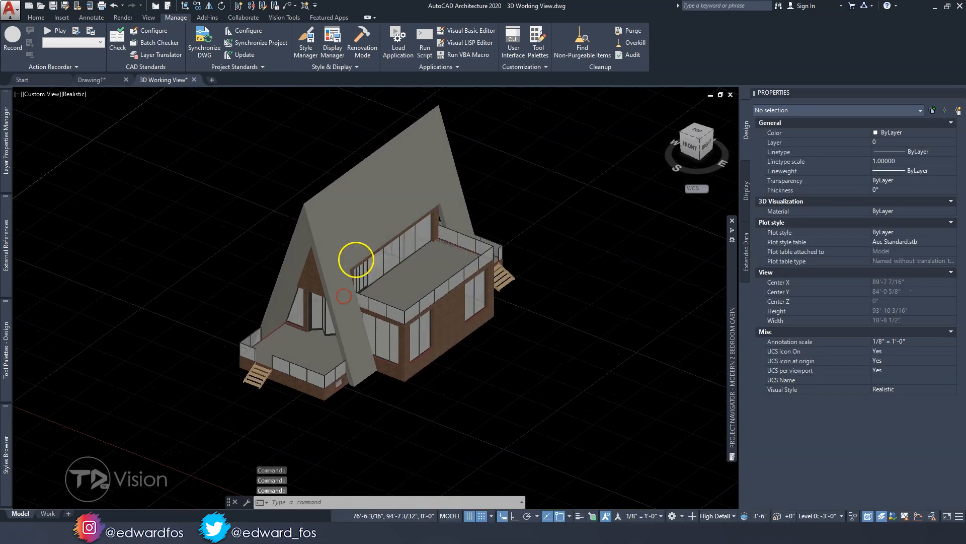
{"action": "scroll", "coordinate": [356, 255], "scroll_direction": "up", "scroll_amount": 2}
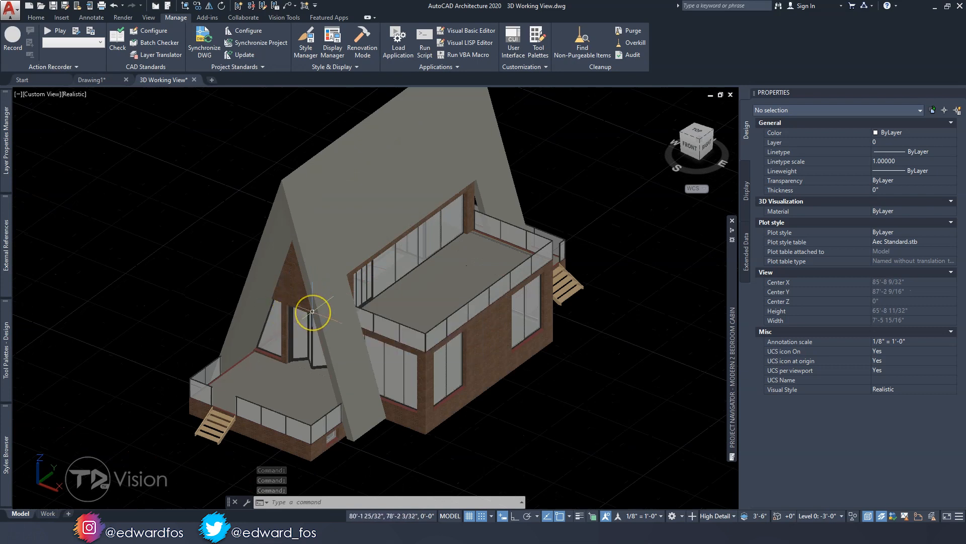
{"action": "middle_click_drag", "start_coordinate": [335, 274], "coordinate": [310, 287]}
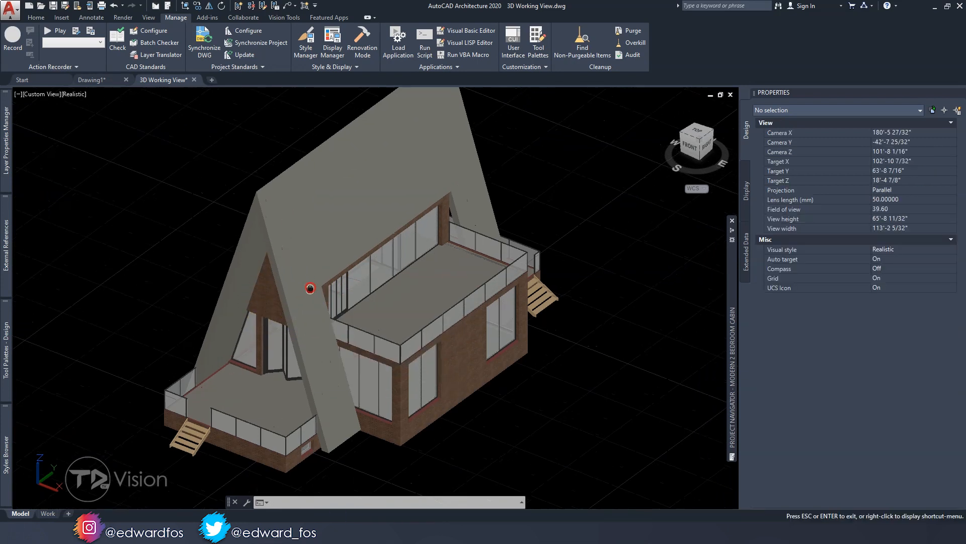
{"action": "mouse_move", "coordinate": [352, 304]}
{"action": "middle_mouse_down"}
{"action": "mouse_move", "coordinate": [348, 323]}
{"action": "mouse_move", "coordinate": [343, 313]}
{"action": "middle_mouse_up"}
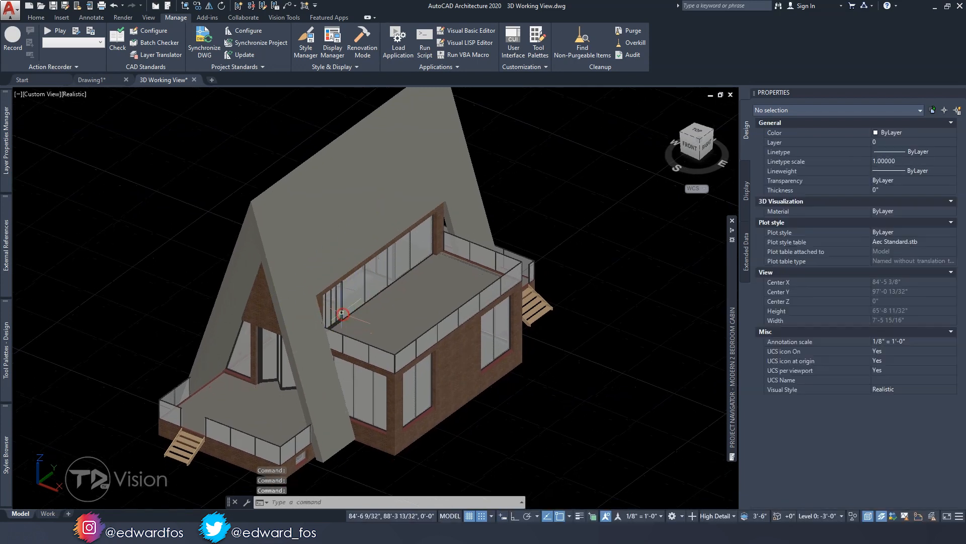
{"action": "middle_click_drag", "start_coordinate": [283, 339], "coordinate": [352, 277], "text": "shift"}
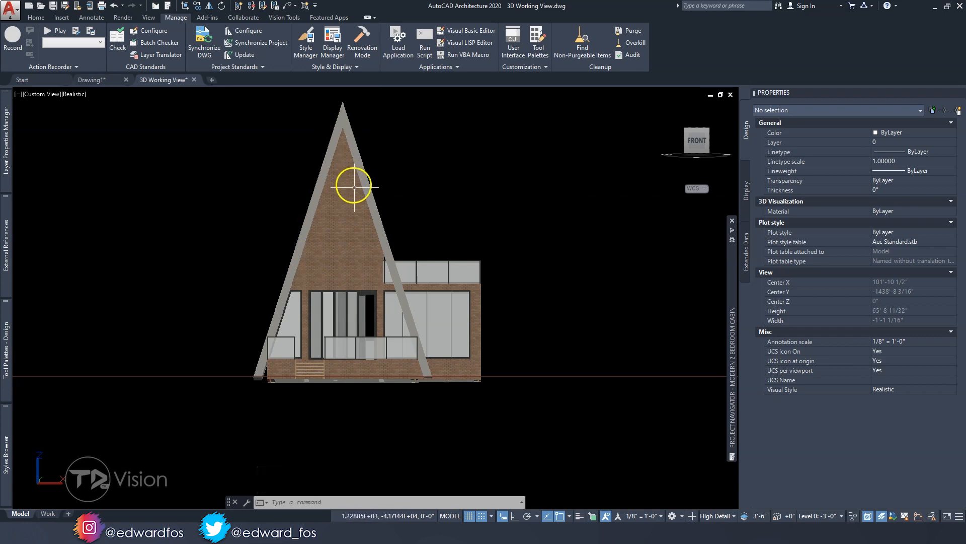
{"action": "middle_click_drag", "start_coordinate": [422, 222], "coordinate": [201, 262], "text": "shift"}
{"action": "middle_click_drag", "start_coordinate": [201, 228], "coordinate": [360, 296], "text": "shift"}
{"action": "scroll", "coordinate": [369, 282], "scroll_direction": "down", "scroll_amount": 4}
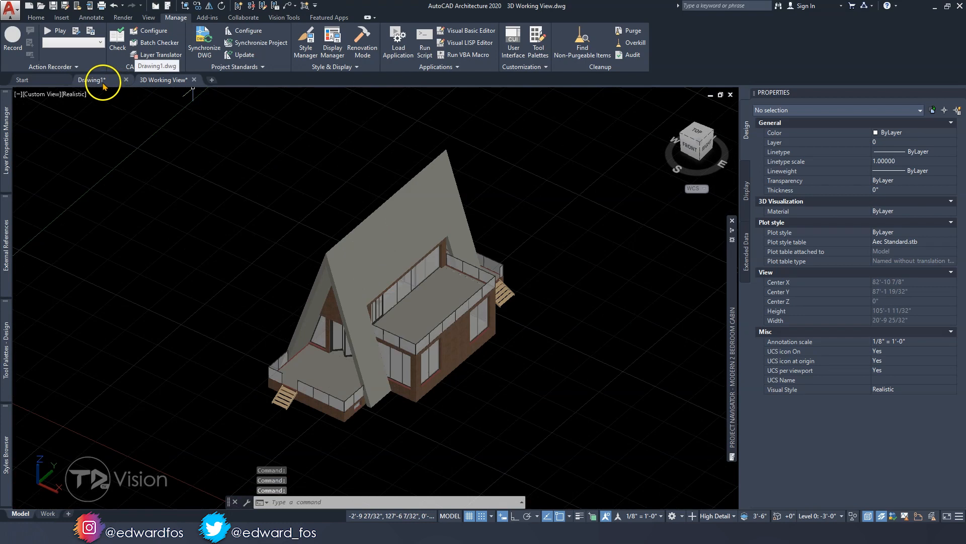
Return to Drawing1 and select the house-shaped, octagonal and rounded polylines to examine their properties, leaving nothing selected
{"action": "left_click", "coordinate": [97, 82]}
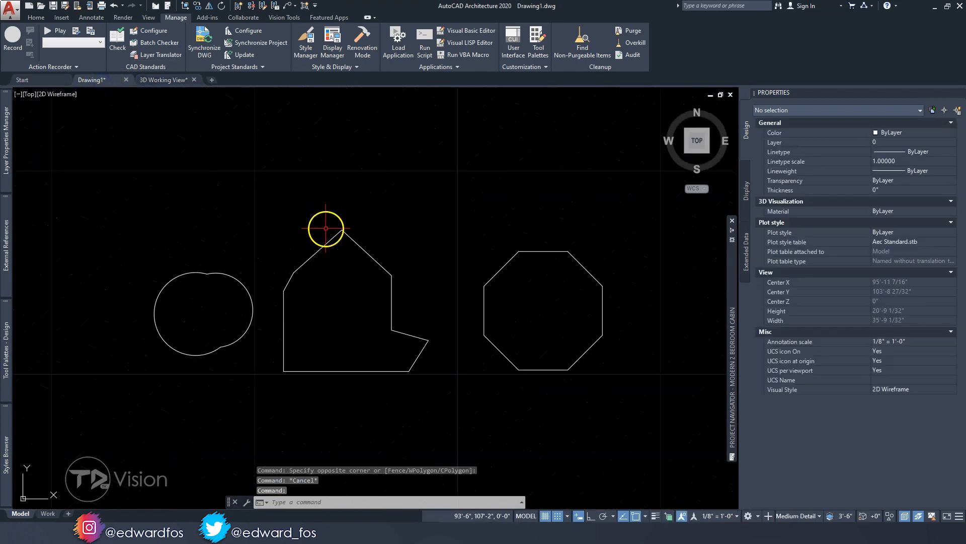
{"action": "key", "text": "Escape"}
{"action": "key", "text": "Escape"}
{"action": "mouse_move", "coordinate": [395, 282]}
{"action": "middle_mouse_down"}
{"action": "mouse_move", "coordinate": [380, 291]}
{"action": "mouse_move", "coordinate": [402, 278]}
{"action": "middle_mouse_up"}
{"action": "left_click", "coordinate": [390, 277]}
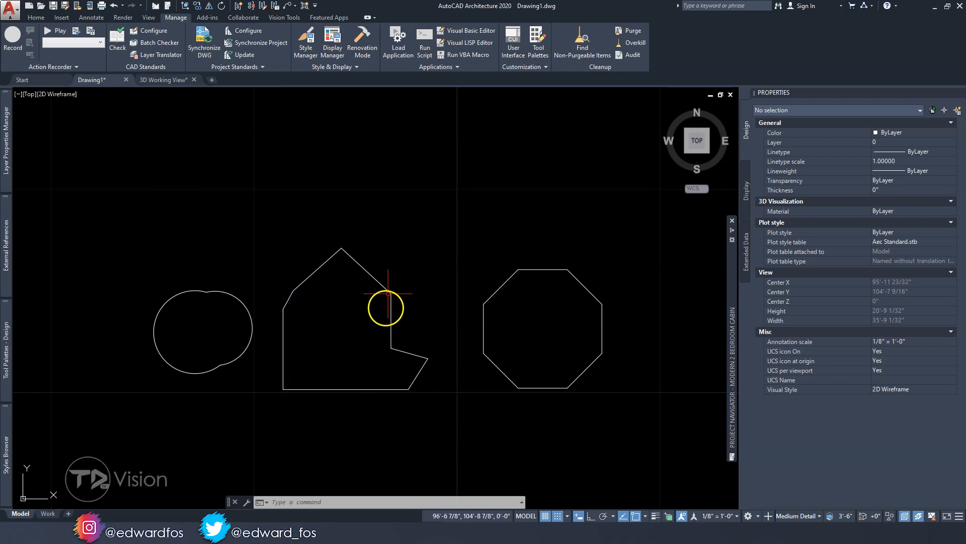
{"action": "mouse_move", "coordinate": [322, 264]}
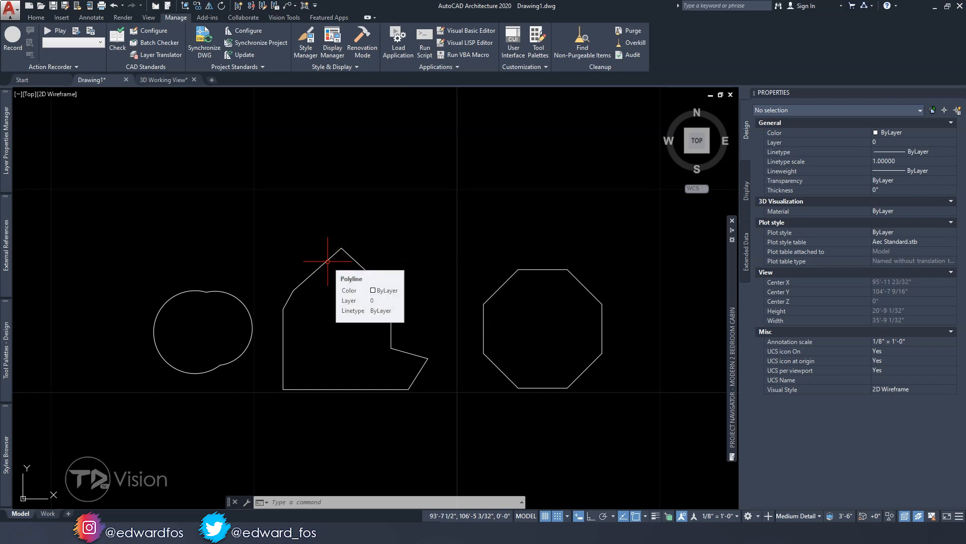
{"action": "left_click", "coordinate": [406, 337]}
{"action": "left_click", "coordinate": [366, 304]}
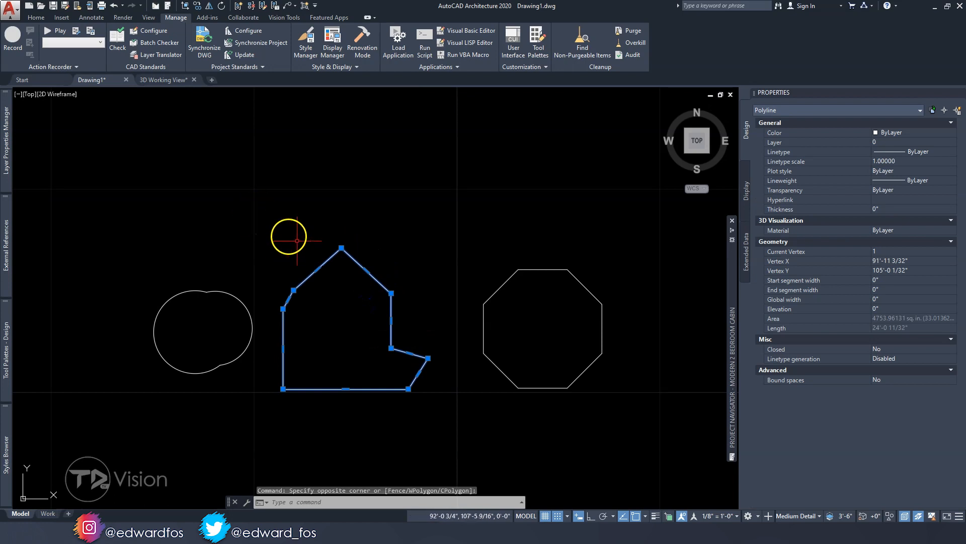
{"action": "key", "text": "Escape"}
{"action": "left_click", "coordinate": [319, 270]}
{"action": "left_click", "coordinate": [307, 261]}
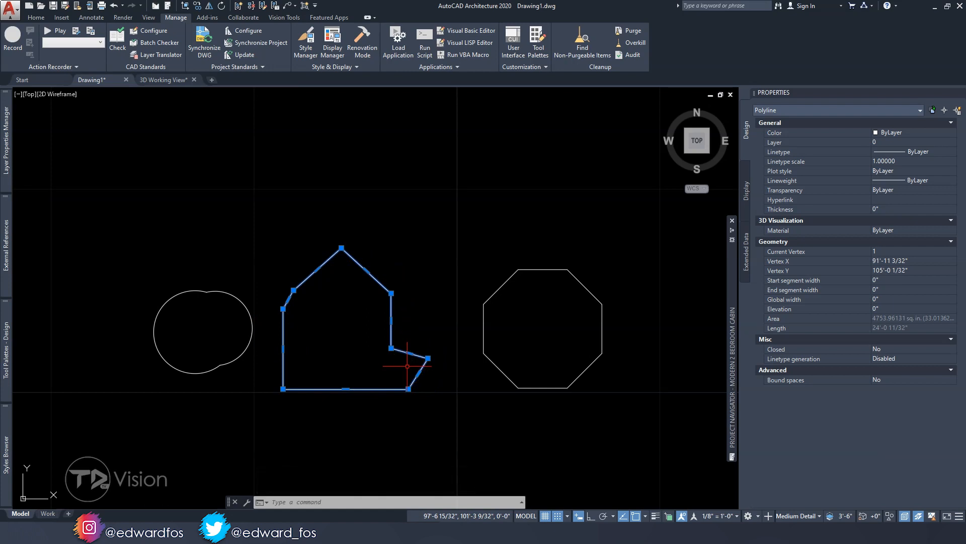
{"action": "left_click", "coordinate": [519, 338]}
{"action": "left_click", "coordinate": [459, 297]}
{"action": "left_click", "coordinate": [250, 378]}
{"action": "left_click", "coordinate": [222, 342]}
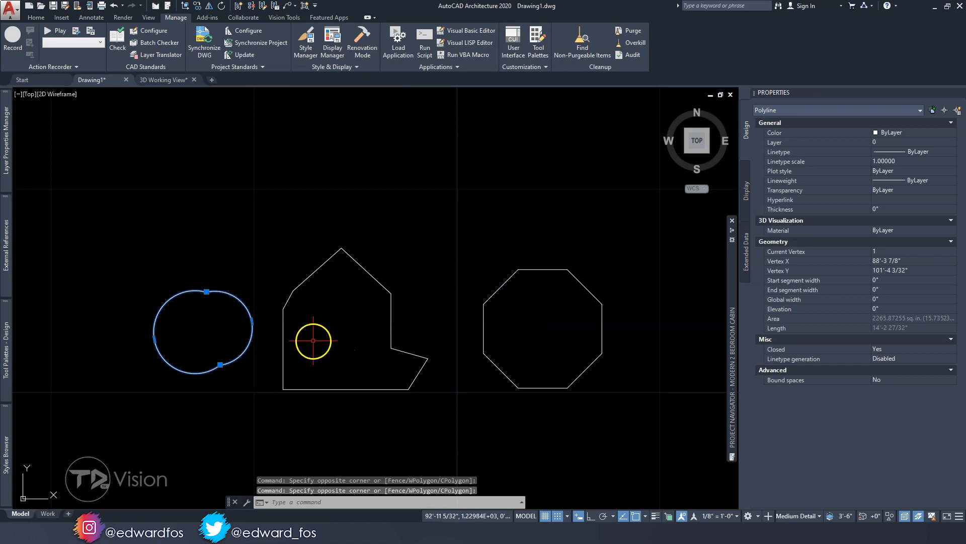
{"action": "key", "text": "Escape"}
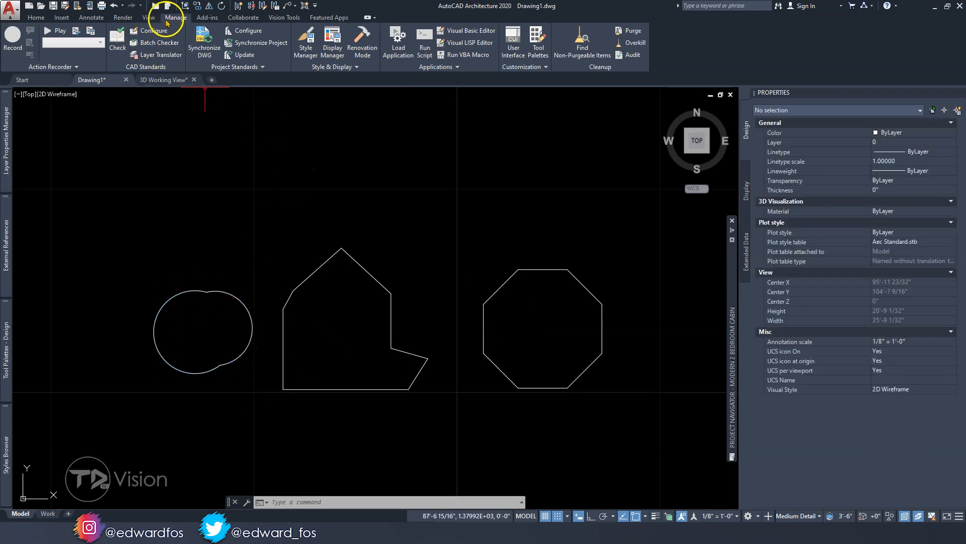
Open the profile definitions in the Style Manager to view Drawing1's profiles and close it
{"action": "left_click", "coordinate": [321, 69]}
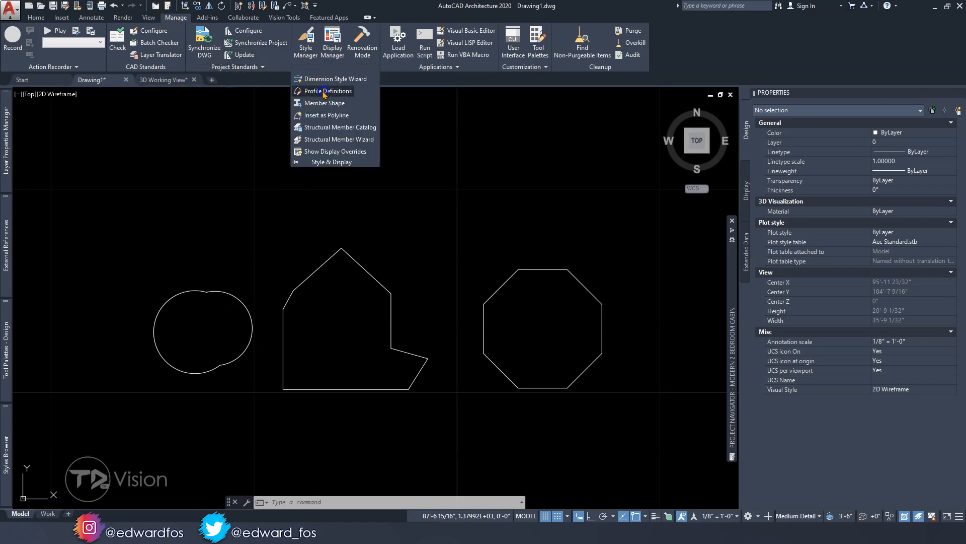
{"action": "left_click", "coordinate": [324, 92]}
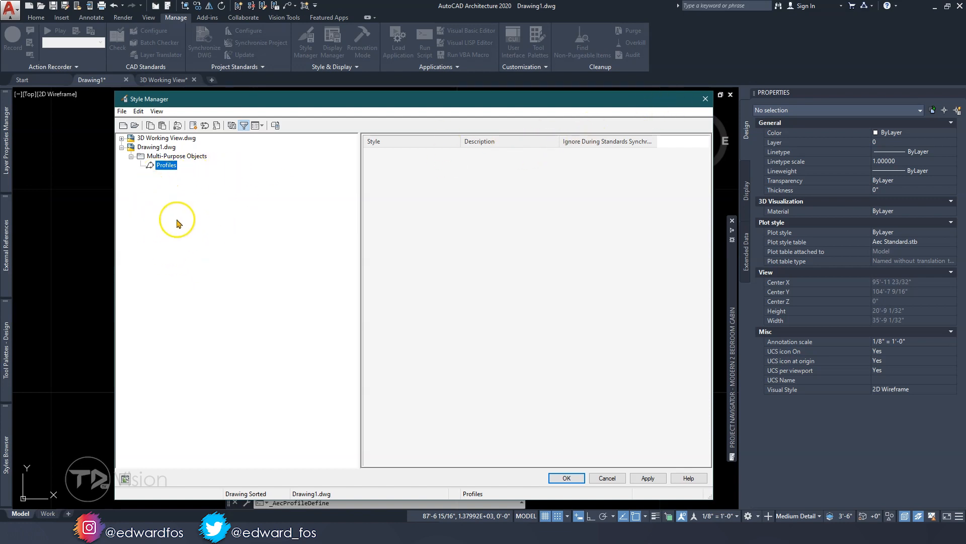
{"action": "mouse_move", "coordinate": [264, 101]}
{"action": "left_mouse_down"}
{"action": "mouse_move", "coordinate": [320, 280]}
{"action": "mouse_move", "coordinate": [340, 418]}
{"action": "mouse_move", "coordinate": [225, 107]}
{"action": "left_mouse_up"}
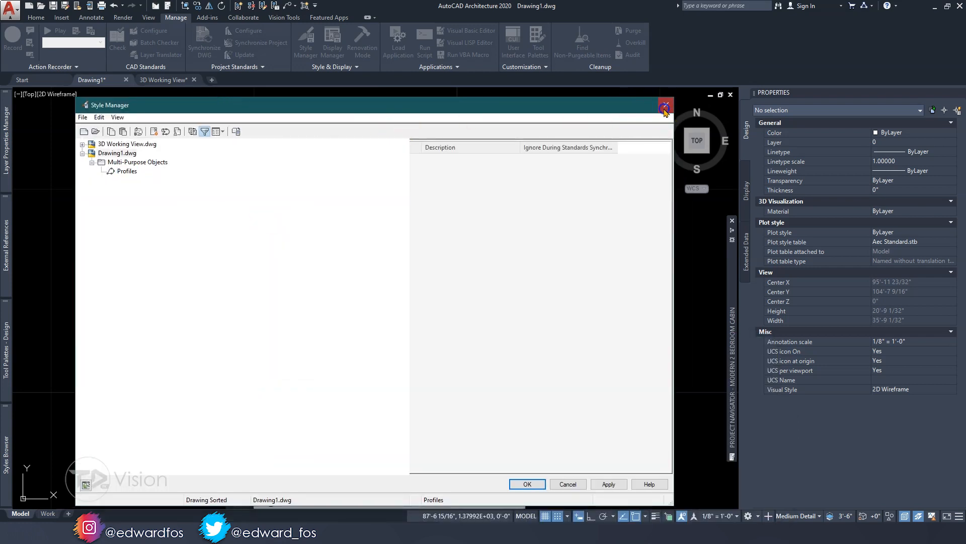
{"action": "left_click", "coordinate": [664, 107]}
{"action": "key", "text": "Escape"}
Convert the rounded polyline to a new profile definition named Window Profile 1, with its insertion point at the right-hand arc's centre
{"action": "left_click", "coordinate": [242, 388]}
{"action": "left_click", "coordinate": [195, 323]}
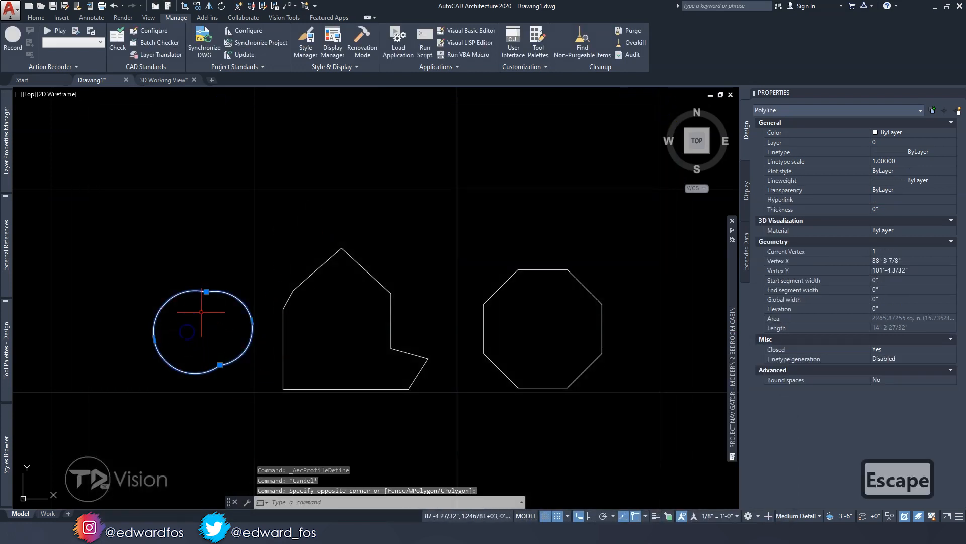
{"action": "right_click", "coordinate": [202, 313]}
{"action": "mouse_move", "coordinate": [247, 410]}
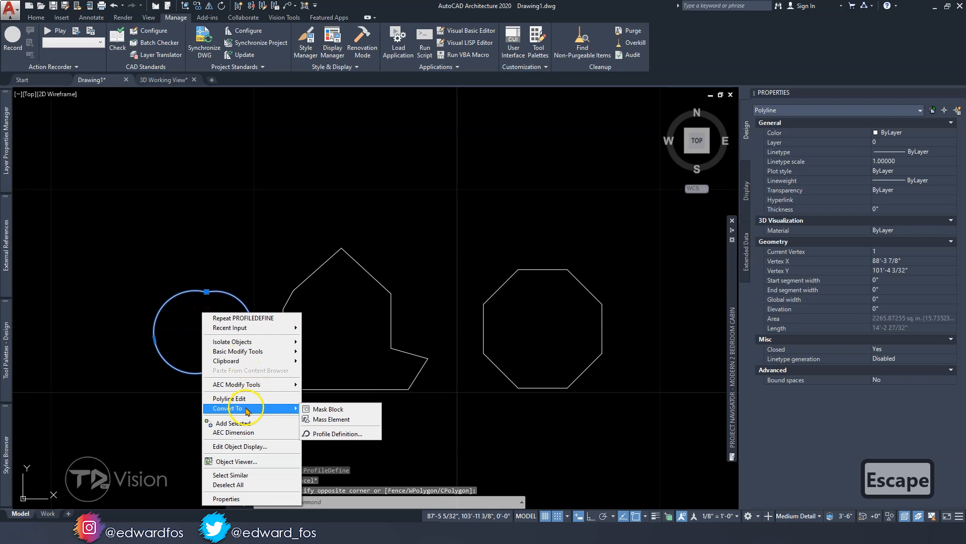
{"action": "left_click", "coordinate": [332, 433]}
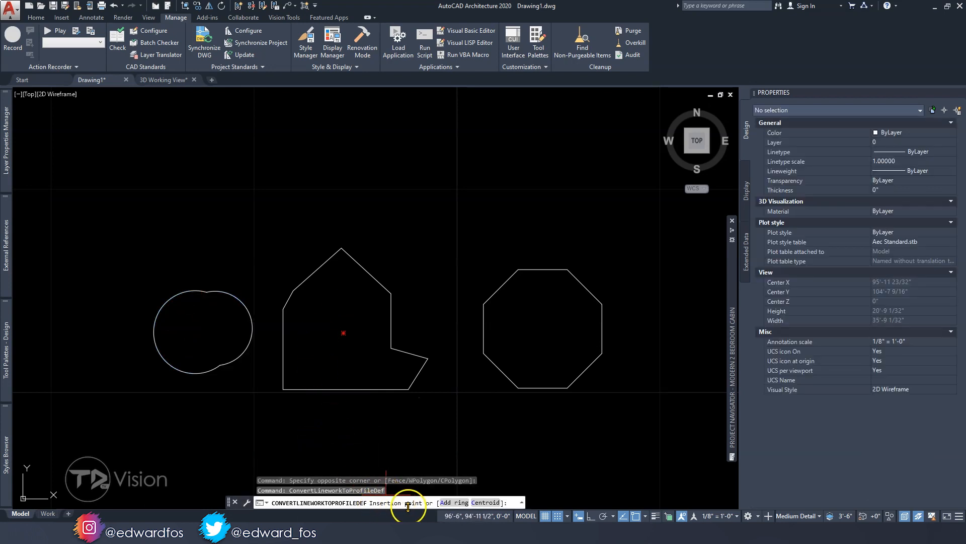
{"action": "left_click", "coordinate": [215, 328]}
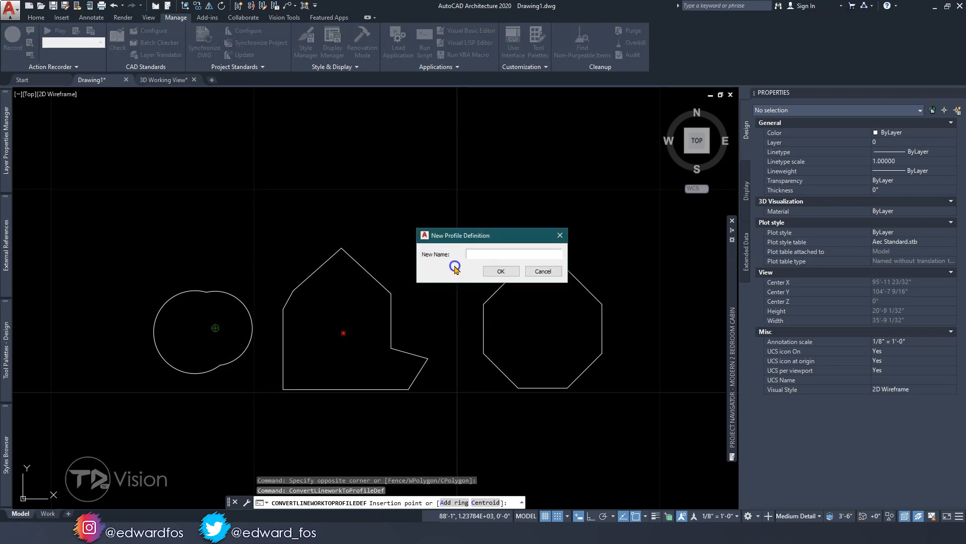
{"action": "type", "text": "Windo"}
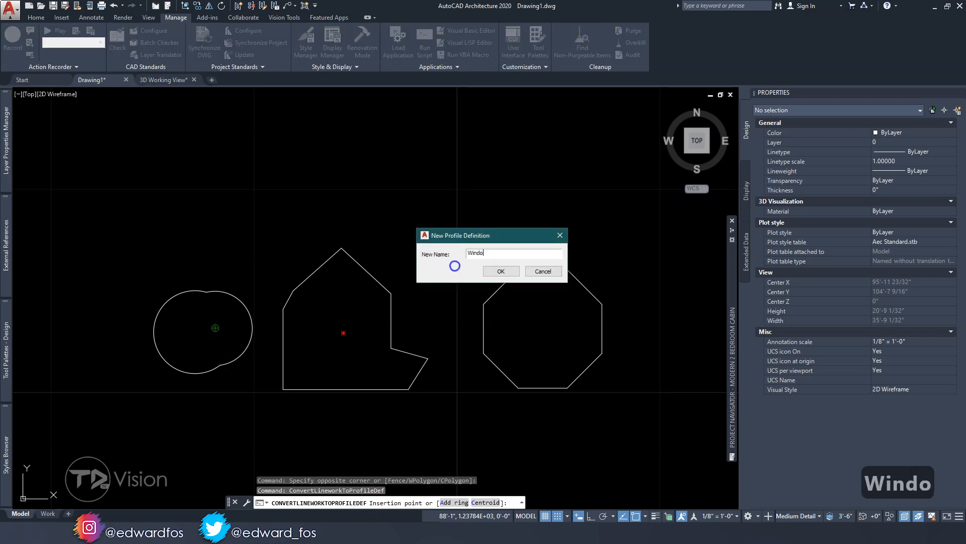
{"action": "type", "text": "w Profile 1"}
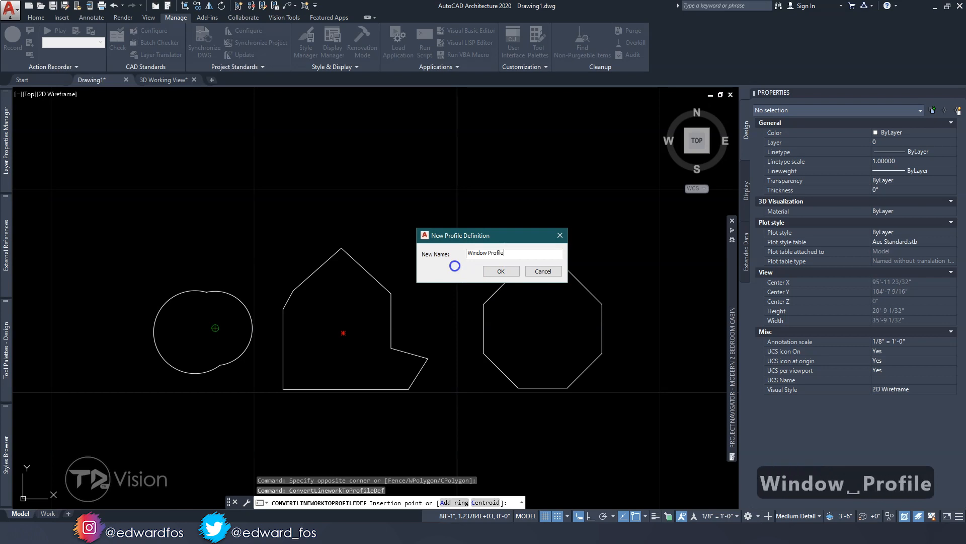
{"action": "left_click", "coordinate": [501, 271]}
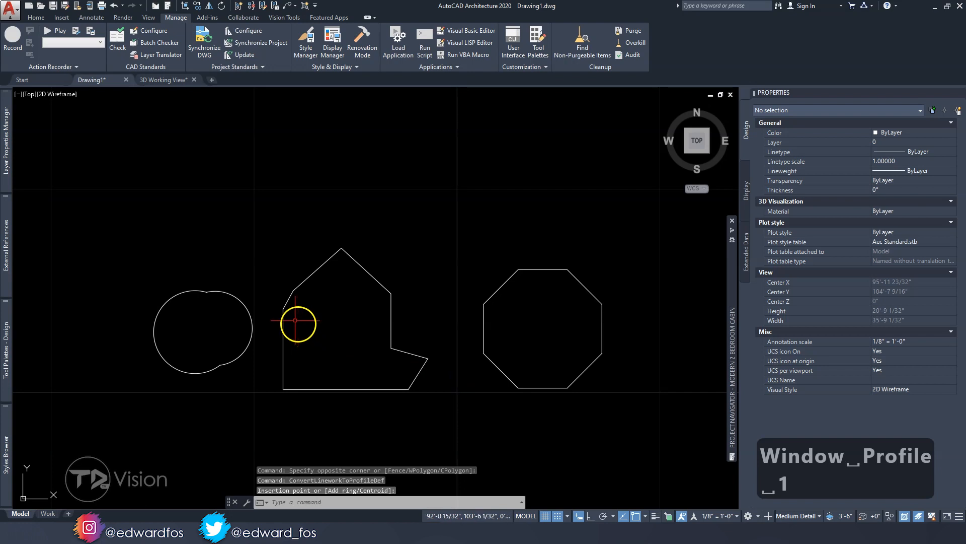
Convert the house-shaped polyline to a new profile definition named Window Profile 2, with its insertion point at the shape's lower-left corner
{"action": "left_click", "coordinate": [287, 296]}
{"action": "right_click", "coordinate": [290, 247]}
{"action": "mouse_move", "coordinate": [334, 326]}
{"action": "mouse_move", "coordinate": [333, 344]}
{"action": "left_click", "coordinate": [448, 368]}
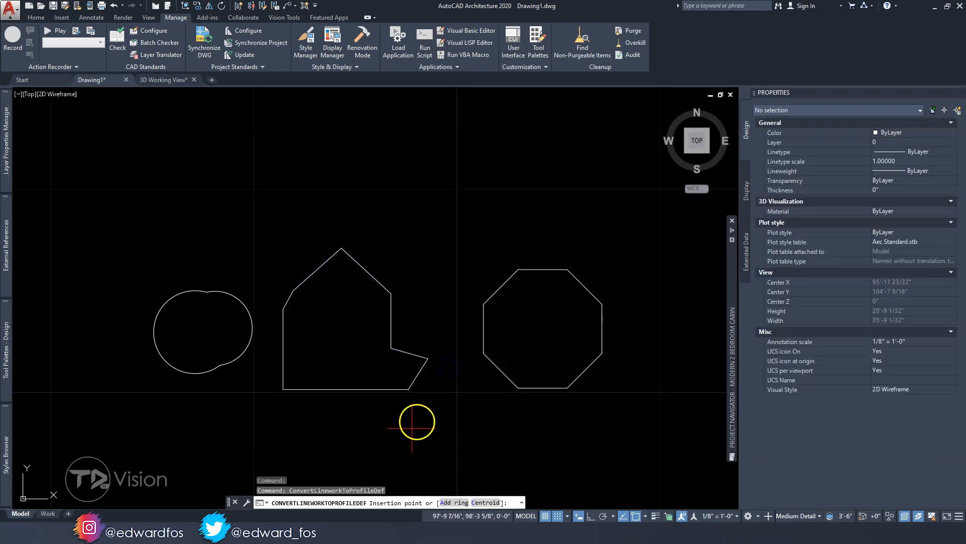
{"action": "left_click", "coordinate": [282, 389]}
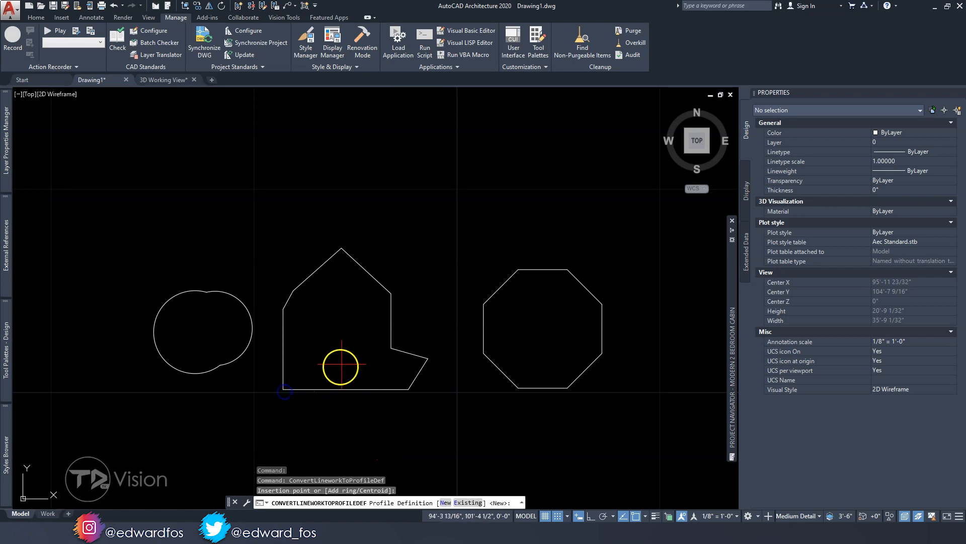
{"action": "left_click", "coordinate": [446, 503]}
{"action": "type", "text": "Window Pri"}
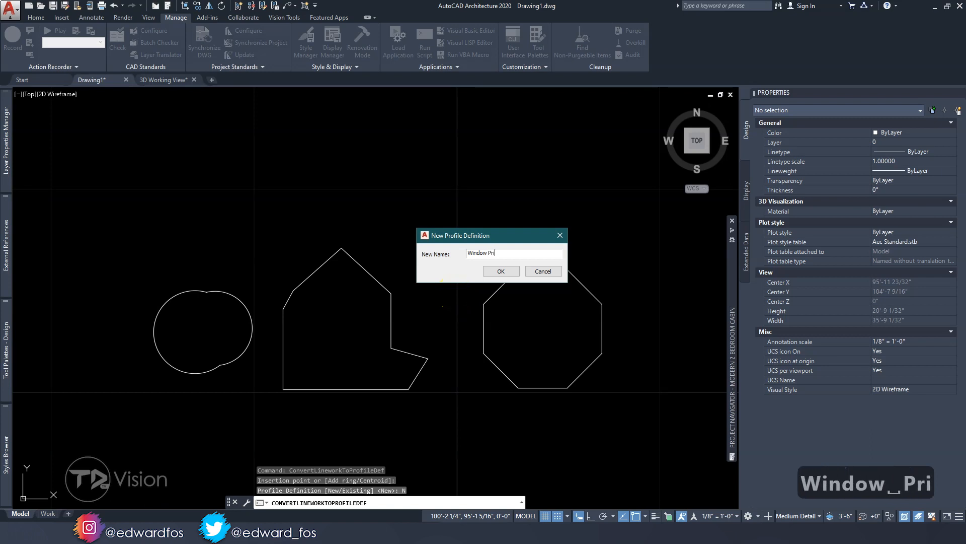
{"action": "key", "text": "BackSpace"}
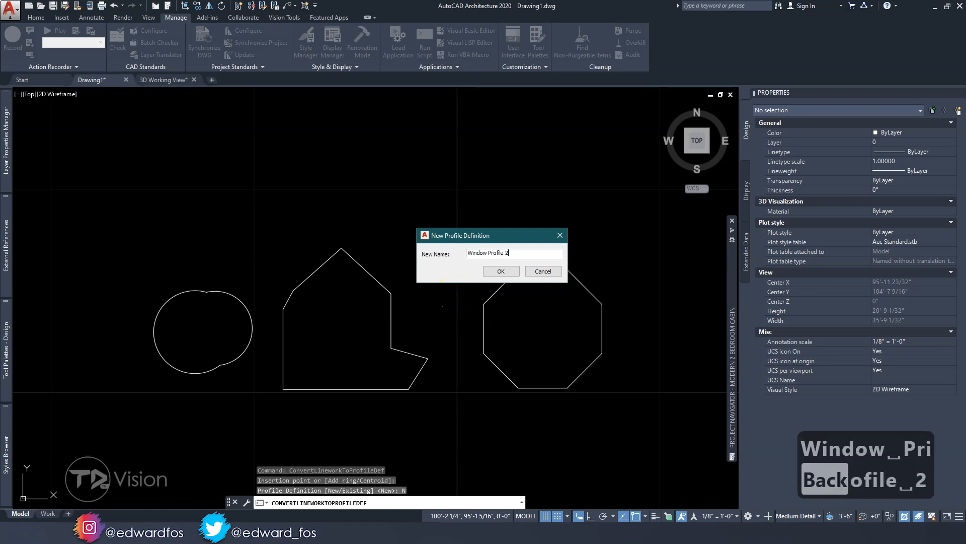
{"action": "left_click", "coordinate": [500, 272]}
Convert the octagonal polyline to a profile definition, with its insertion point at the octagon's centre
{"action": "middle_click_drag", "start_coordinate": [542, 329], "coordinate": [400, 293]}
{"action": "left_click", "coordinate": [349, 282]}
{"action": "left_click", "coordinate": [310, 254]}
{"action": "right_click", "coordinate": [311, 254]}
{"action": "mouse_move", "coordinate": [355, 348]}
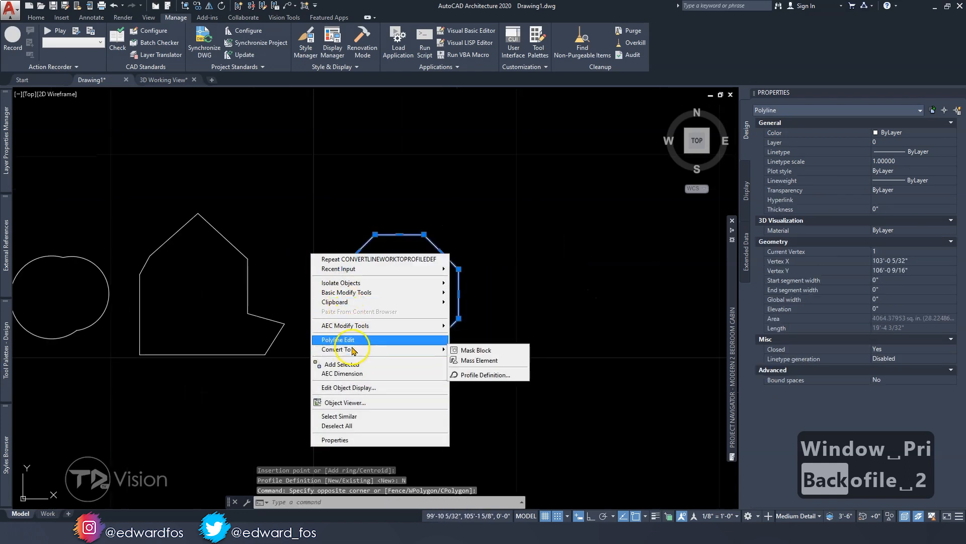
{"action": "left_click", "coordinate": [473, 375]}
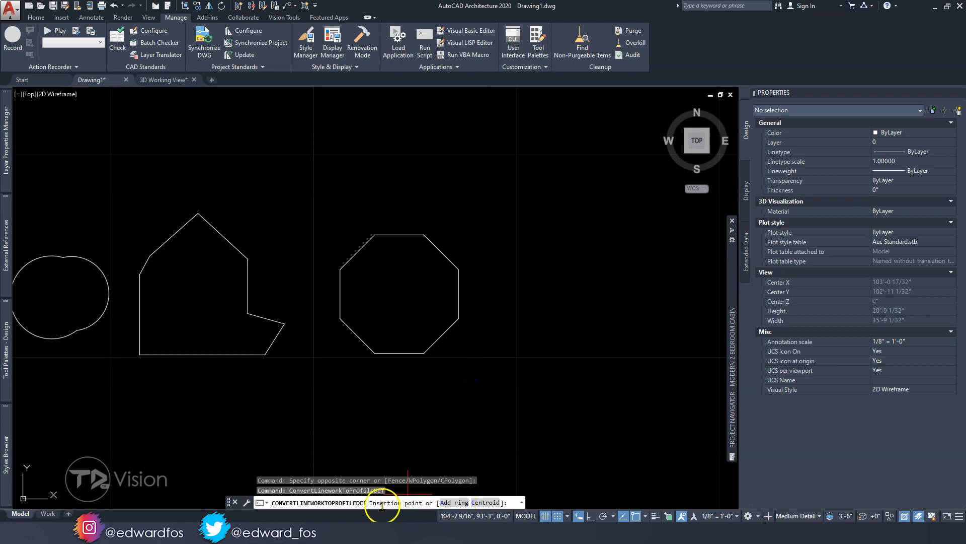
{"action": "left_click", "coordinate": [399, 297]}
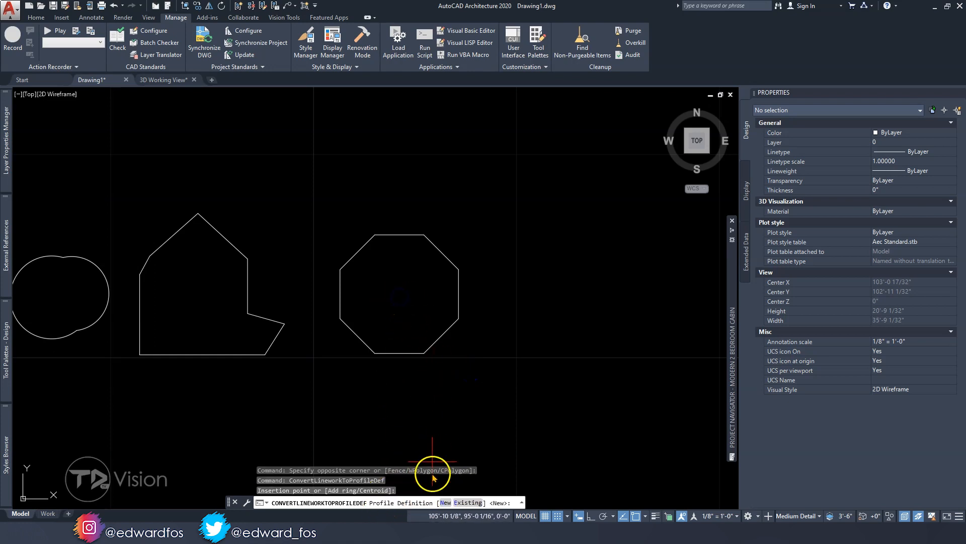
Create the octagon's profile as a new definition named Window Profile 3
{"action": "left_click", "coordinate": [444, 502]}
{"action": "type", "text": "Wind"}
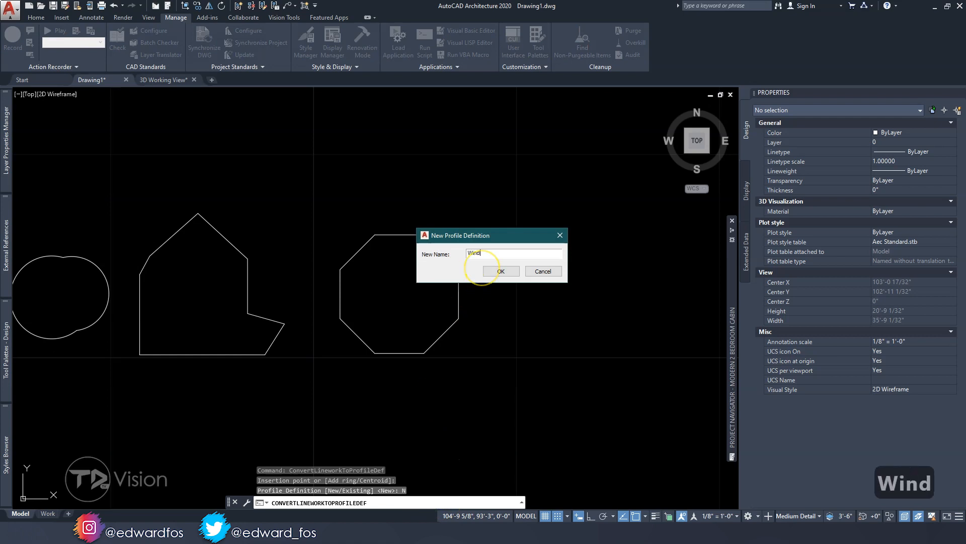
{"action": "type", "text": "ow profile"}
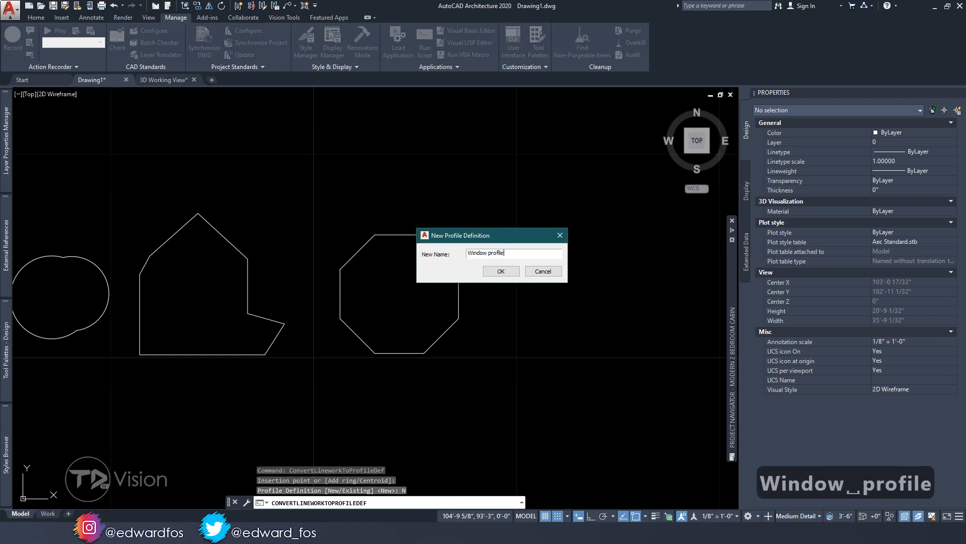
{"action": "type", "text": " 2"}
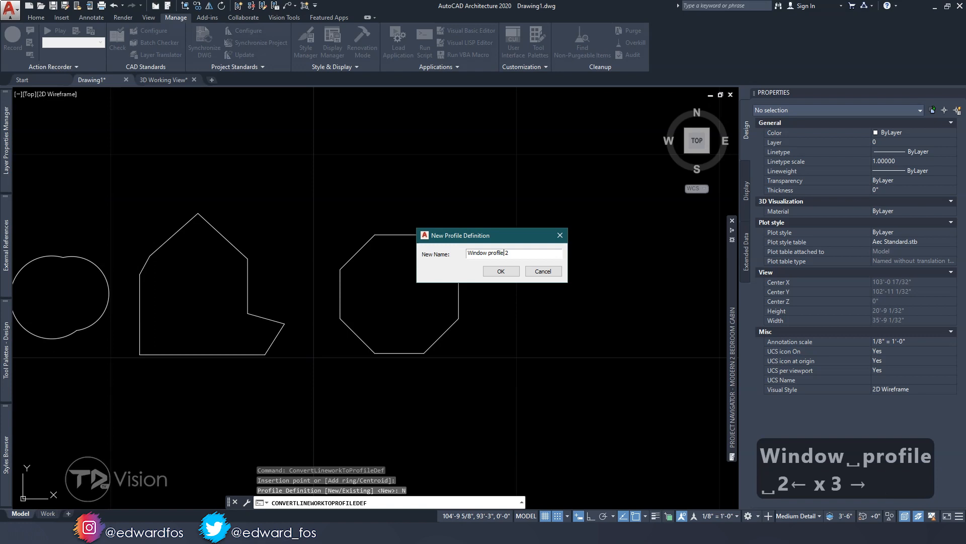
{"action": "key", "text": "BackSpace"}
{"action": "type", "text": "3"}
{"action": "key", "text": "Left"}
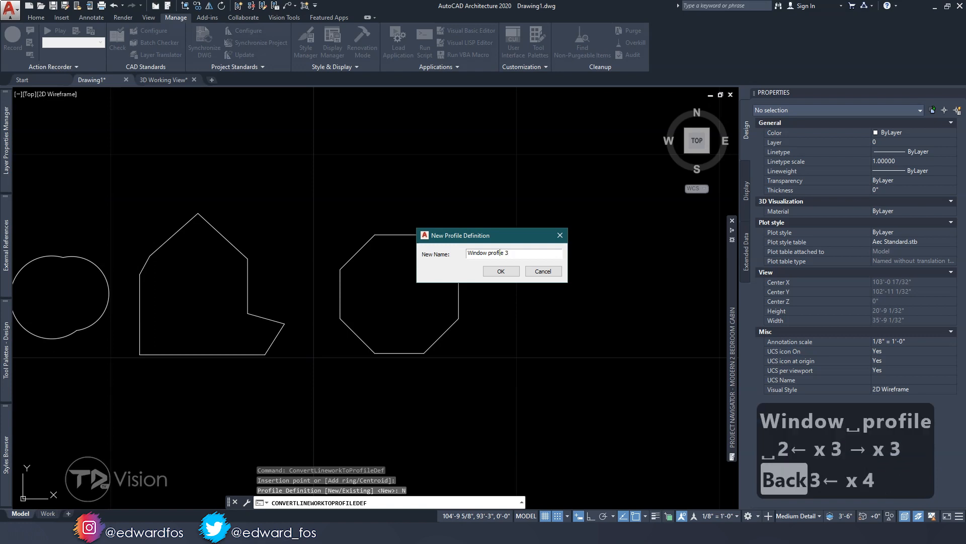
{"action": "key", "text": "BackSpace"}
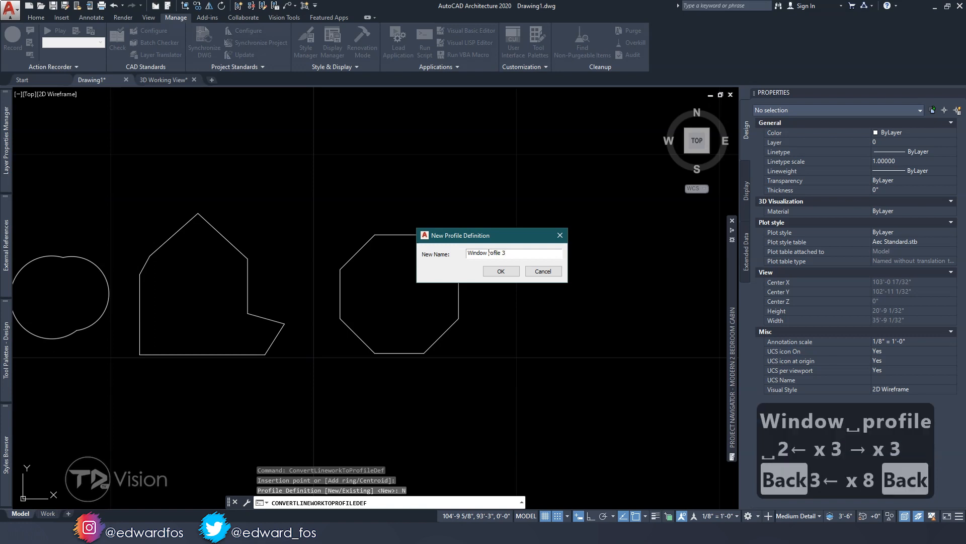
{"action": "type", "text": "P"}
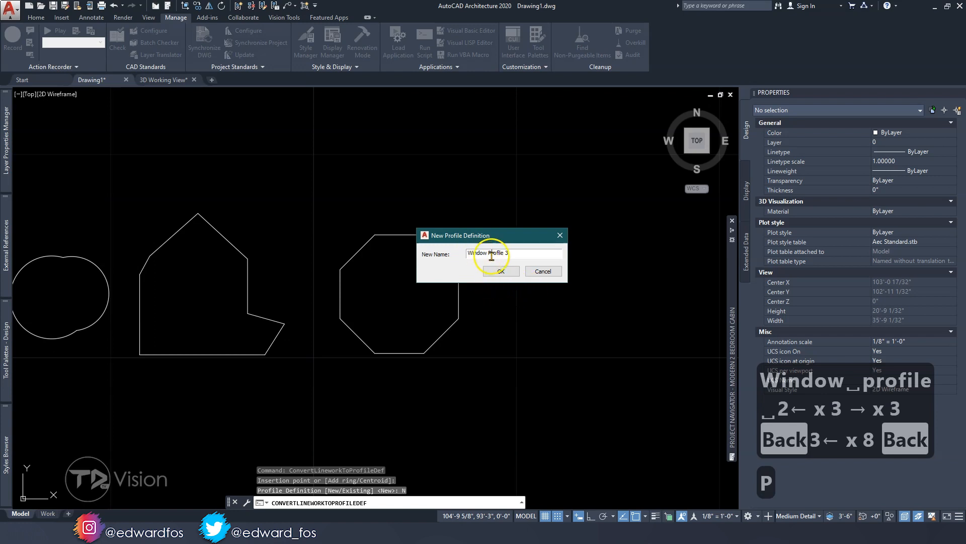
{"action": "left_click", "coordinate": [500, 273]}
Open the profile definitions in the Style Manager and examine the edges of Window Profile 1, 2 and 3
{"action": "scroll", "coordinate": [283, 304], "scroll_direction": "down", "scroll_amount": 3}
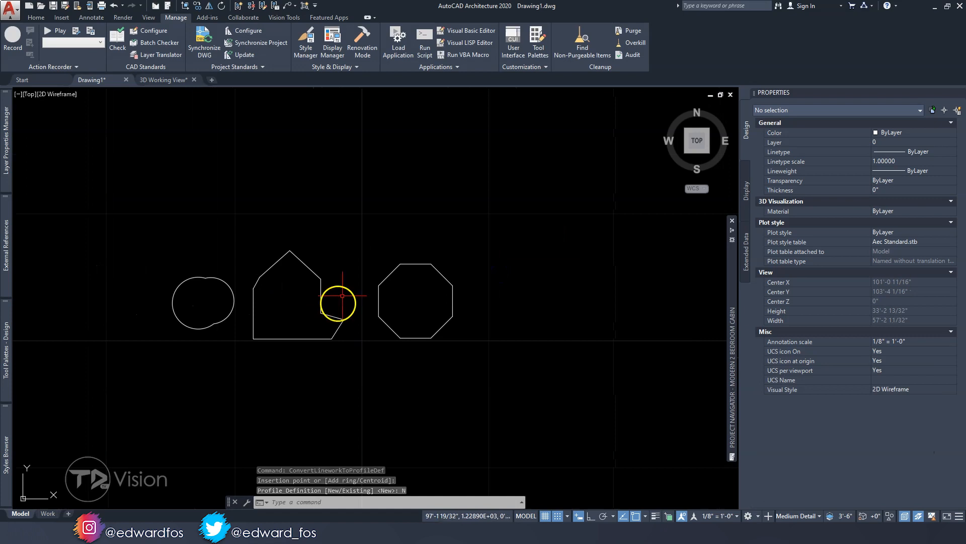
{"action": "left_click", "coordinate": [339, 71]}
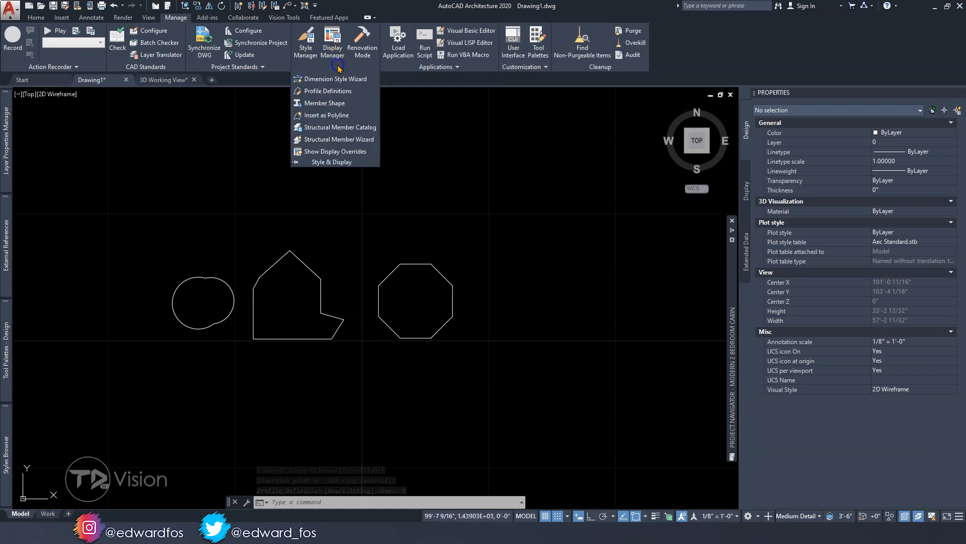
{"action": "left_click", "coordinate": [325, 92]}
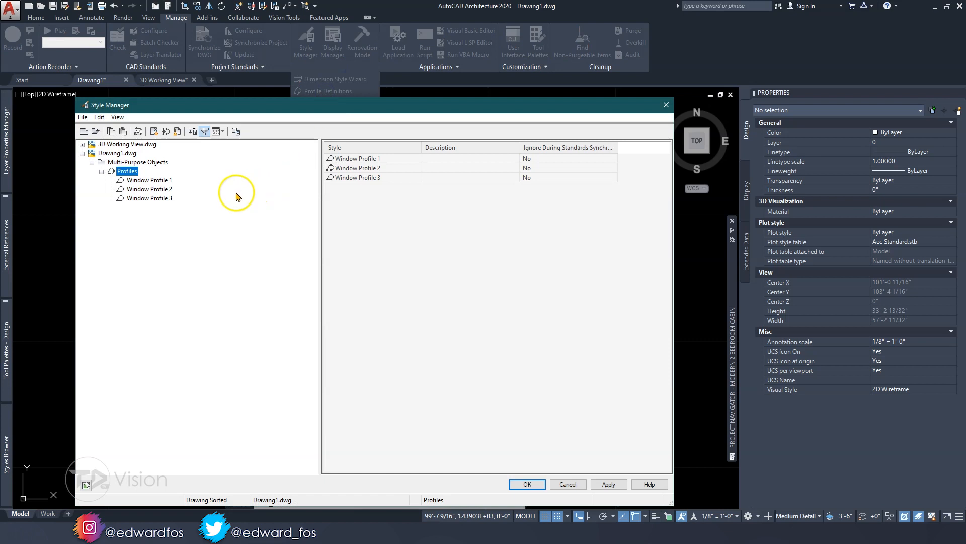
{"action": "left_click", "coordinate": [155, 181]}
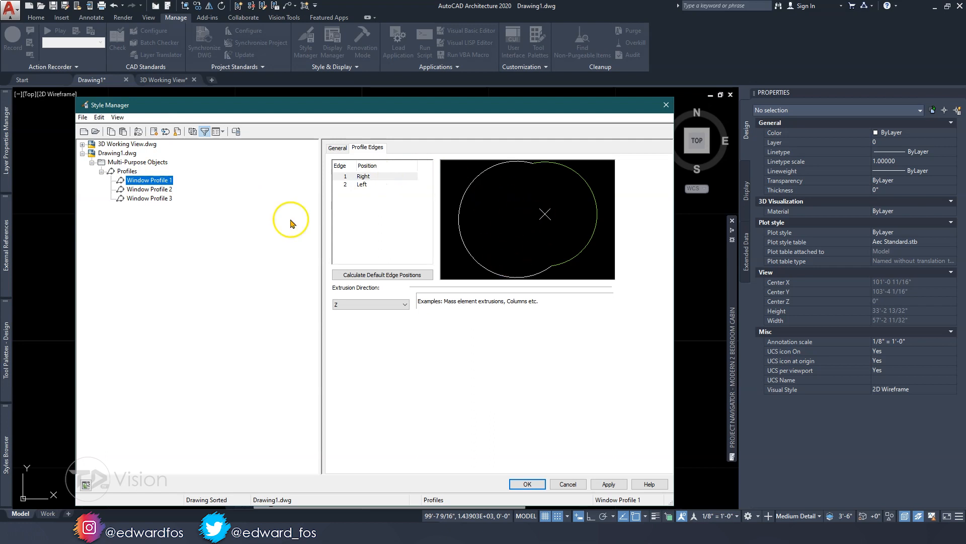
{"action": "left_click", "coordinate": [154, 190]}
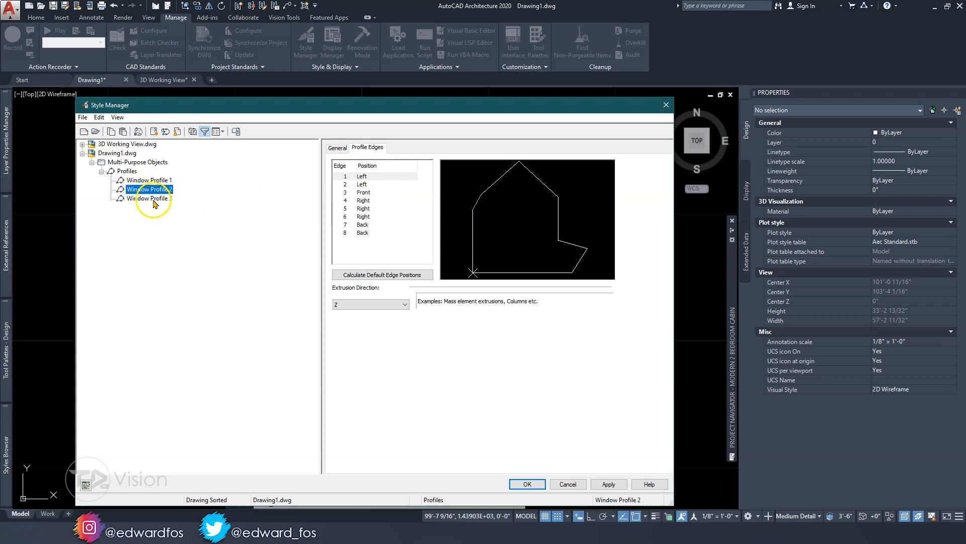
{"action": "left_click", "coordinate": [153, 199]}
{"action": "left_click", "coordinate": [157, 189]}
{"action": "left_click", "coordinate": [155, 181]}
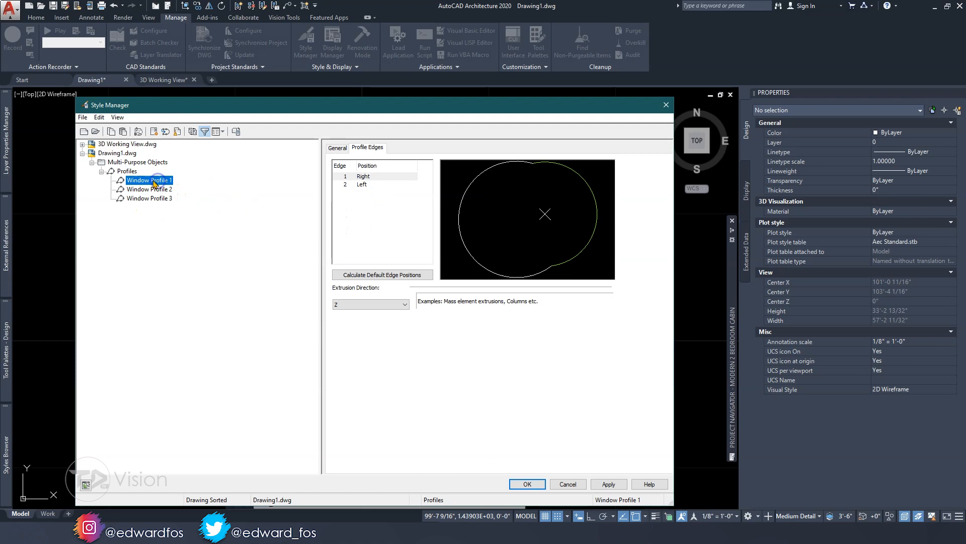
Examine the general settings of Window Profile 1, including its name, description and notes, without changing them
{"action": "left_click", "coordinate": [338, 149]}
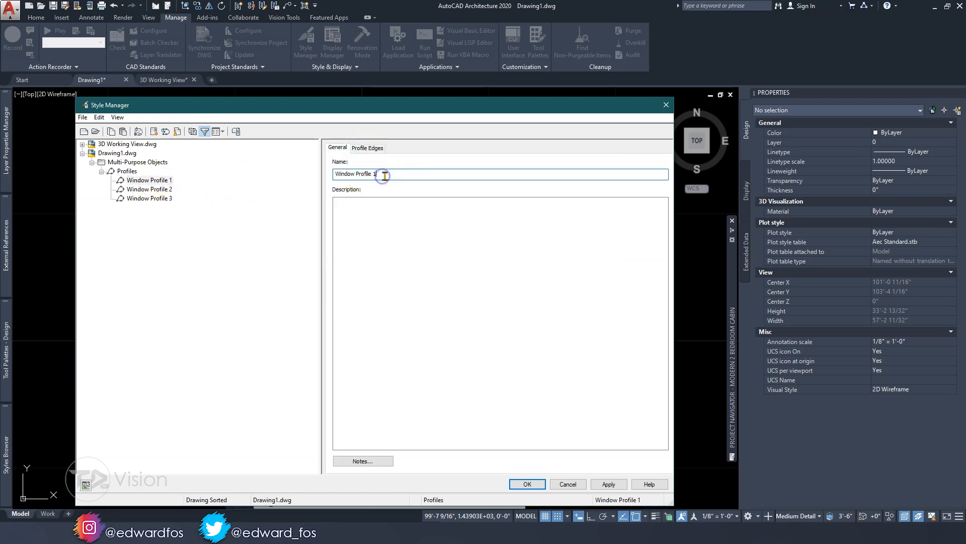
{"action": "left_click", "coordinate": [376, 215]}
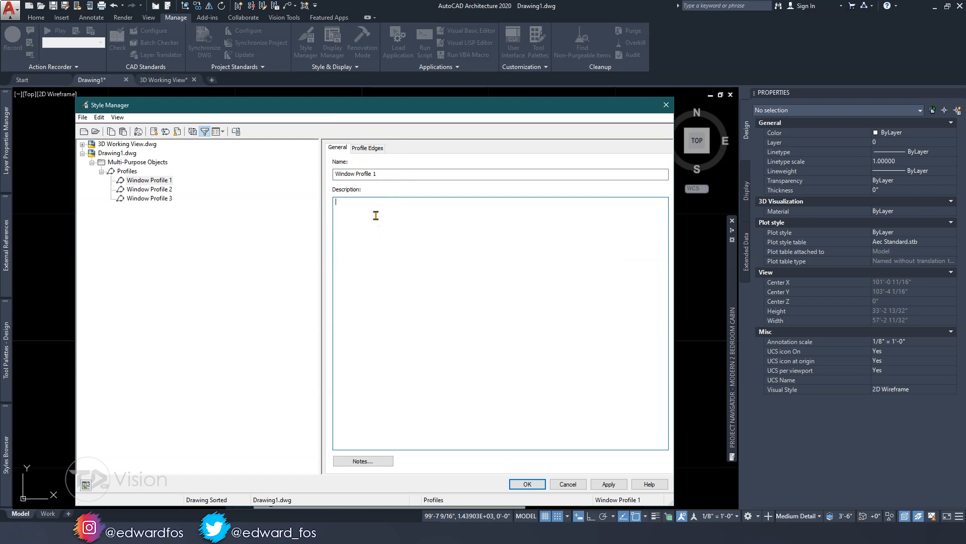
{"action": "left_click", "coordinate": [363, 461]}
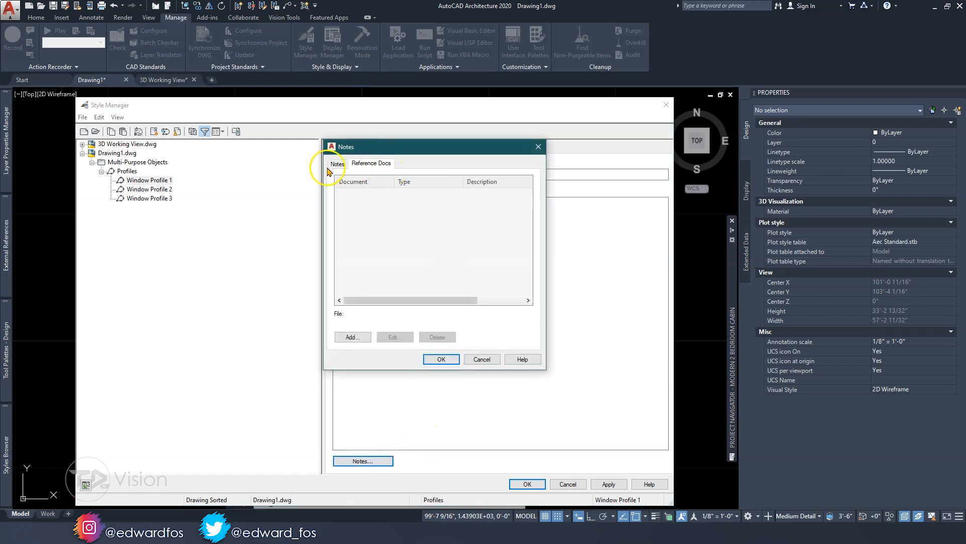
{"action": "left_click", "coordinate": [377, 165]}
{"action": "left_click", "coordinate": [540, 148]}
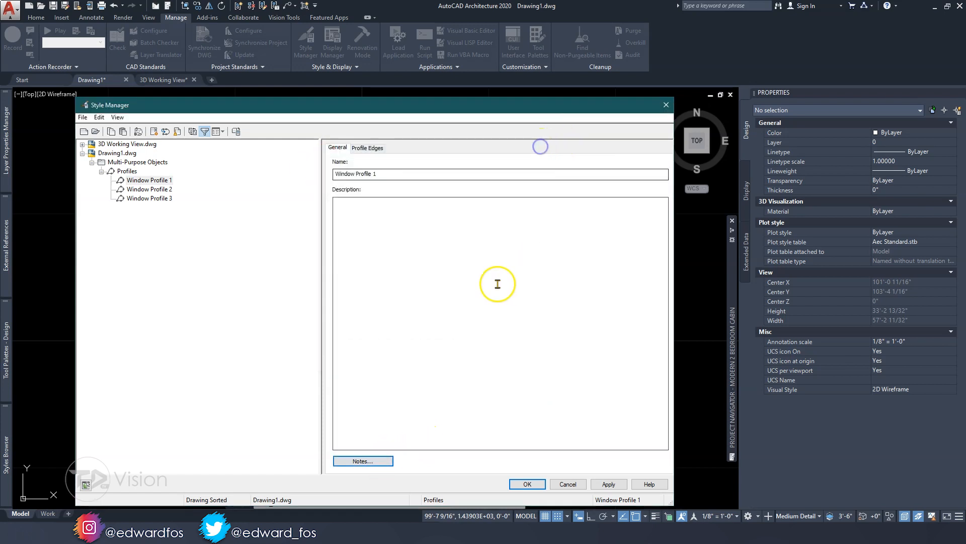
Review the profile edges of Window Profile 1, 2 and 3 once more and close the Style Manager
{"action": "left_click", "coordinate": [368, 147]}
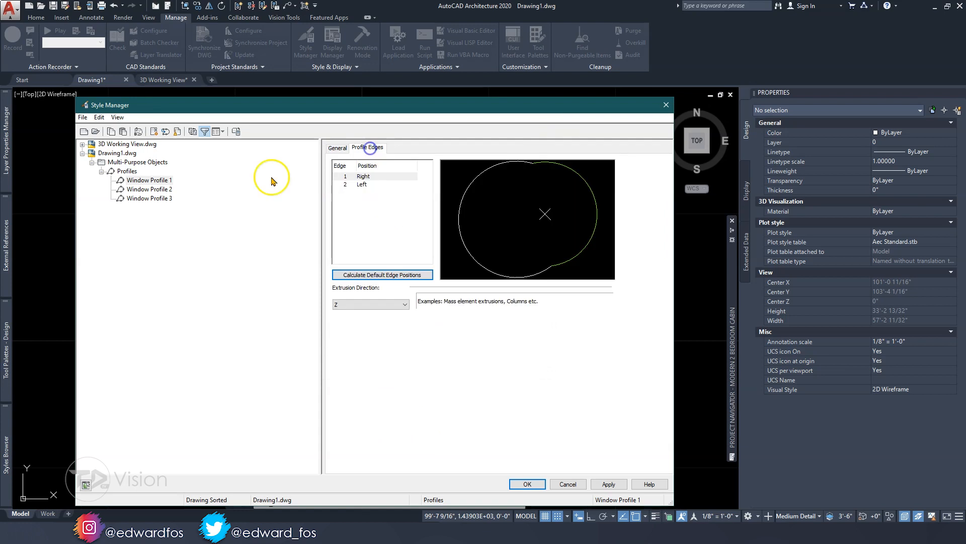
{"action": "left_click", "coordinate": [149, 189]}
{"action": "left_click", "coordinate": [149, 198]}
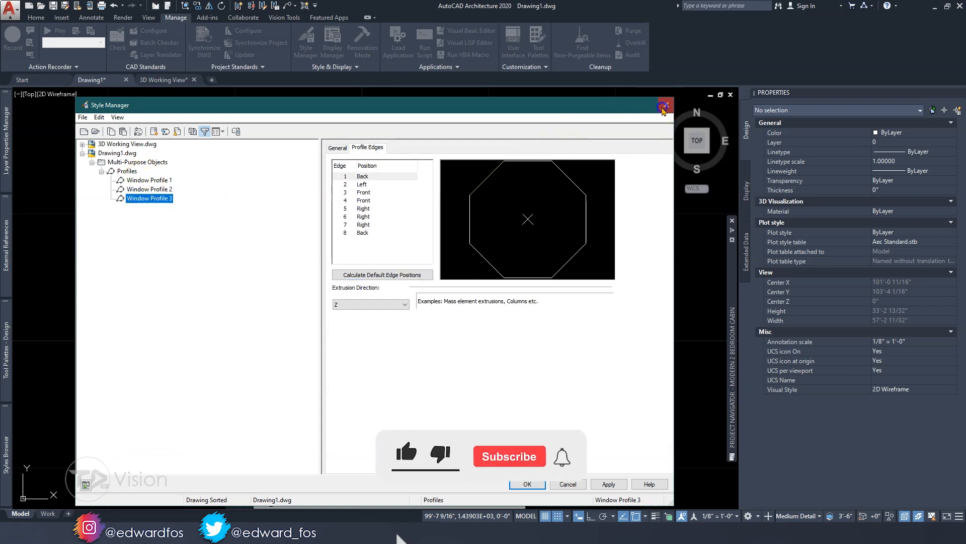
{"action": "key", "text": "Escape"}
{"action": "key", "text": "Escape"}
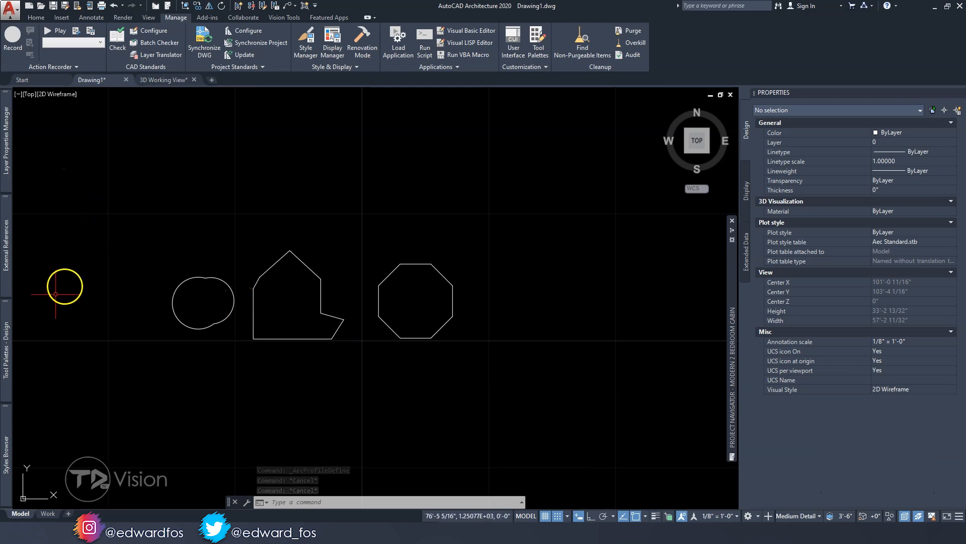
Place a free-standing Picture window, not attached to any wall, above the rounded polyline
{"action": "mouse_move", "coordinate": [7, 351]}
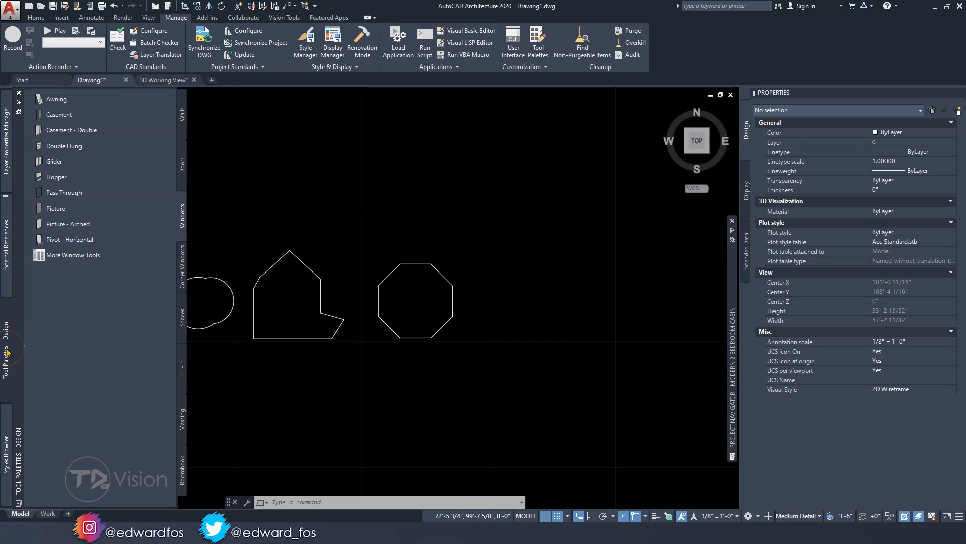
{"action": "left_click", "coordinate": [59, 207]}
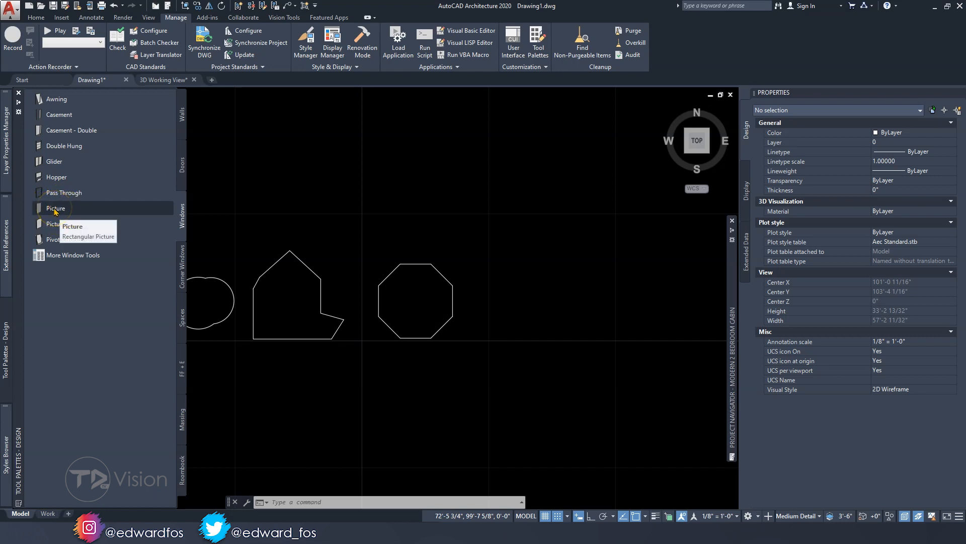
{"action": "left_click", "coordinate": [55, 211]}
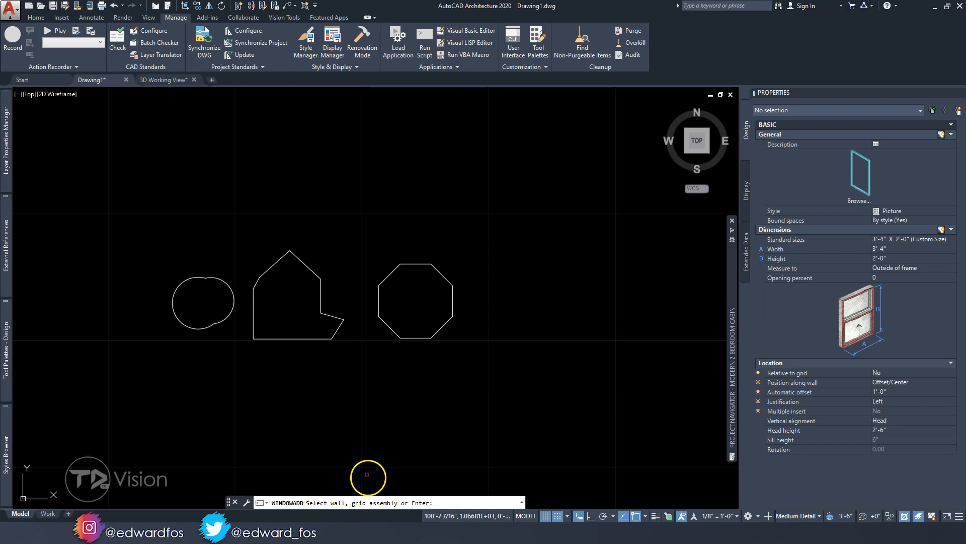
{"action": "middle_click_drag", "start_coordinate": [244, 211], "coordinate": [247, 272]}
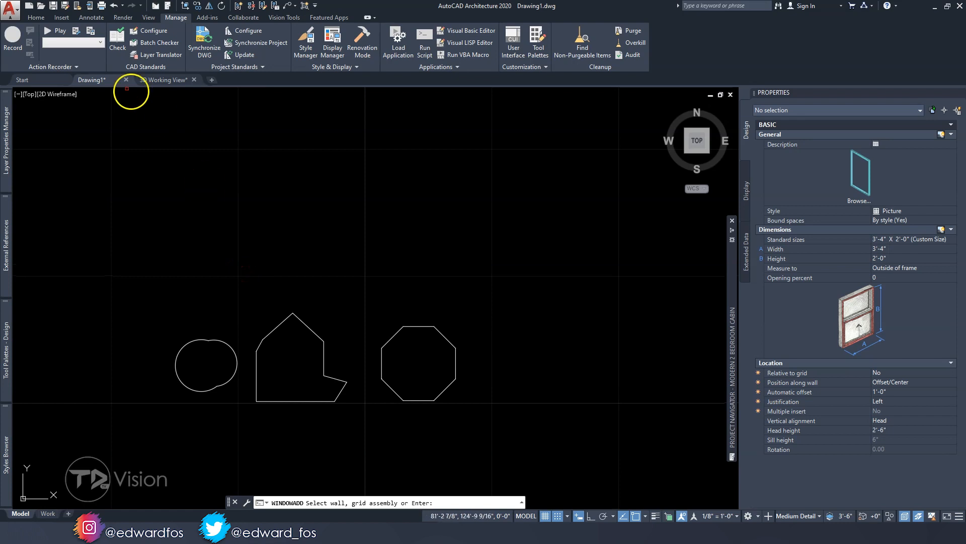
{"action": "key", "text": "Return"}
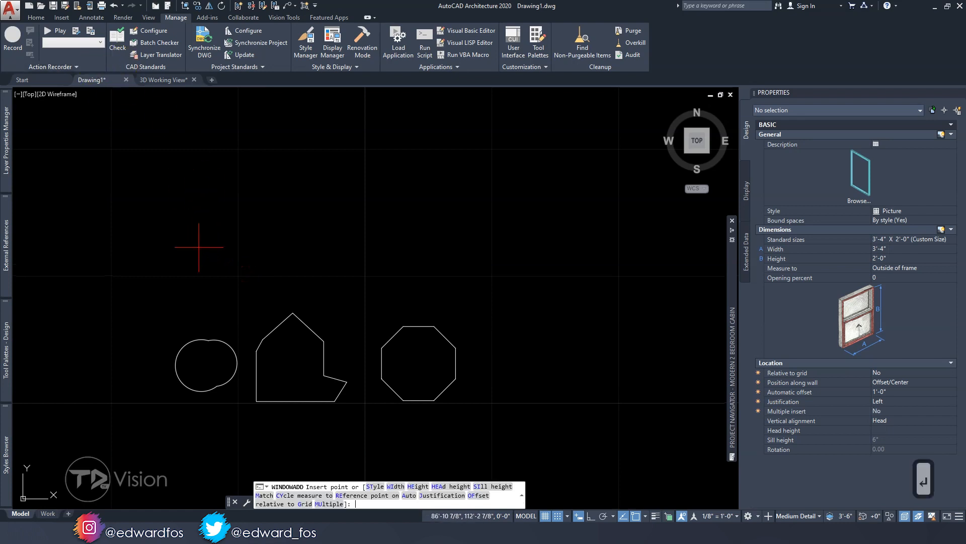
{"action": "scroll", "coordinate": [187, 269], "scroll_direction": "up", "scroll_amount": 2}
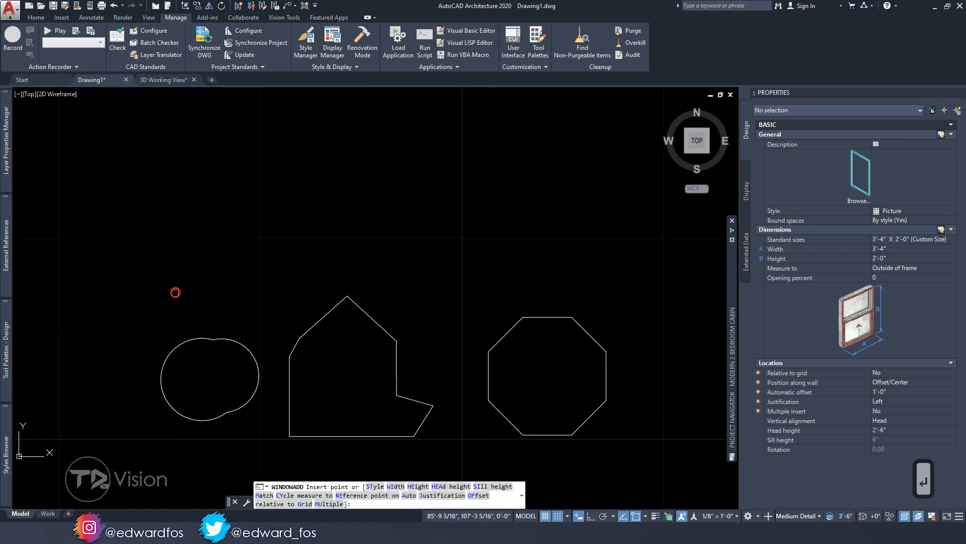
{"action": "middle_click_drag", "start_coordinate": [176, 307], "coordinate": [177, 289]}
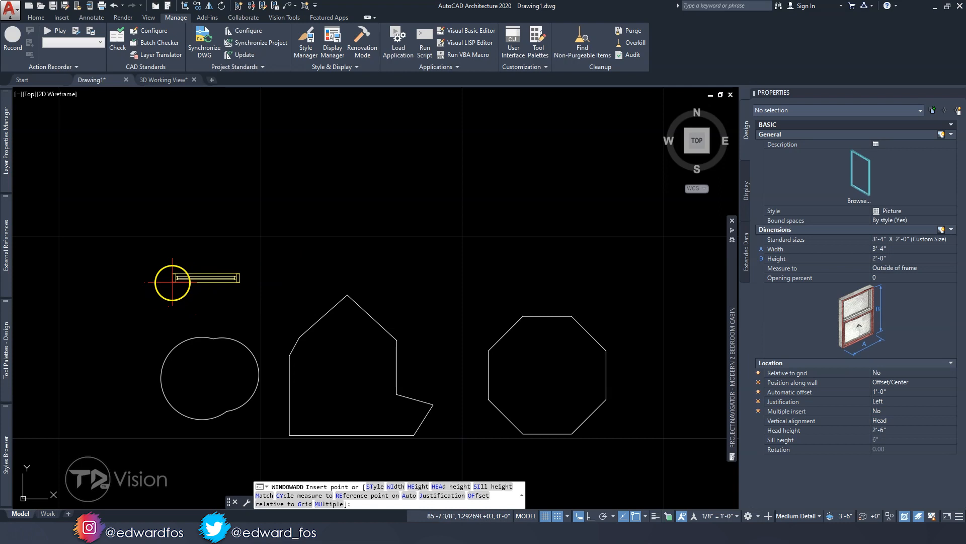
{"action": "left_click", "coordinate": [172, 282]}
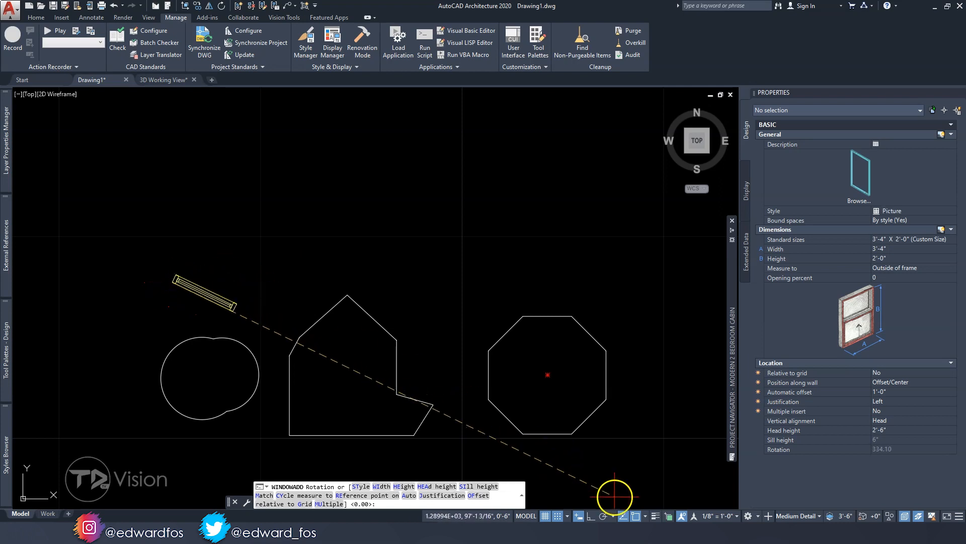
Turn on Ortho, set the Picture window horizontal at 0° rotation, and finish inserting windows
{"action": "left_click", "coordinate": [591, 516]}
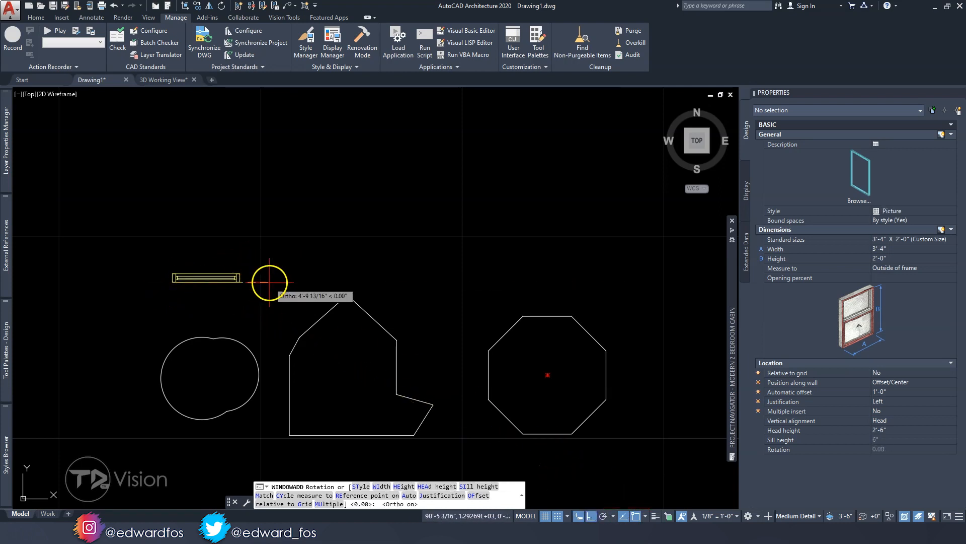
{"action": "left_click", "coordinate": [269, 300]}
{"action": "middle_click_drag", "start_coordinate": [269, 299], "coordinate": [226, 295]}
{"action": "key", "text": "Escape"}
{"action": "key", "text": "Escape"}
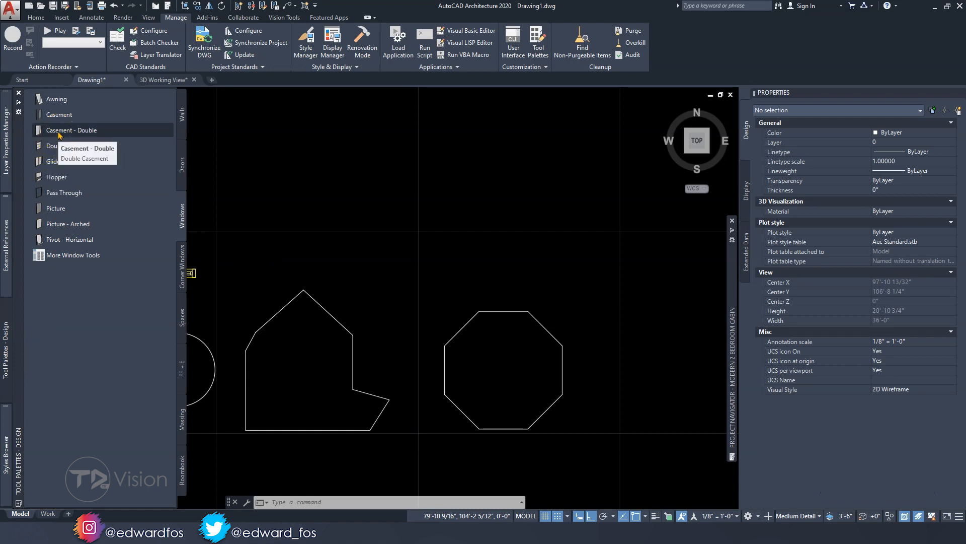
Insert a free-standing Pivot - Horizontal window above the house-shaped polyline at 0° rotation
{"action": "left_click", "coordinate": [56, 240]}
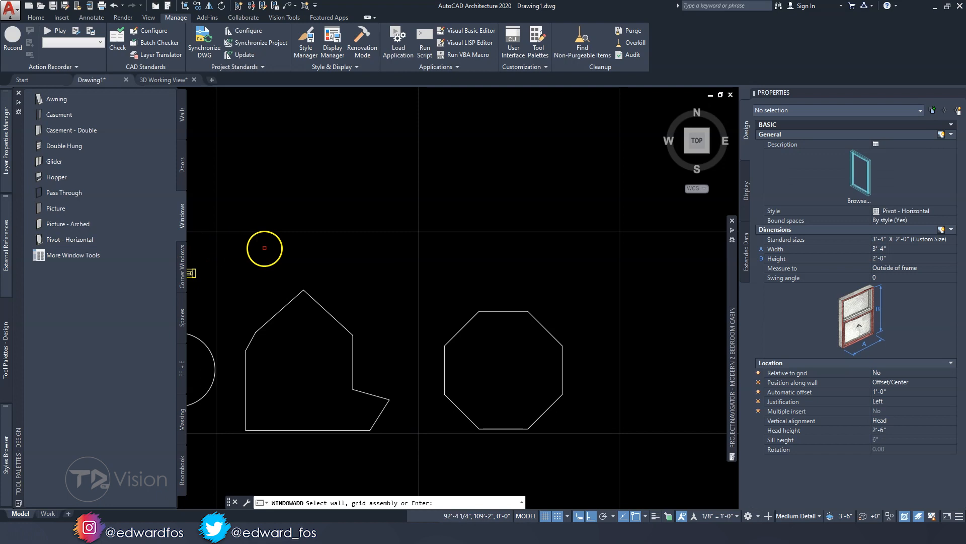
{"action": "key", "text": "Return"}
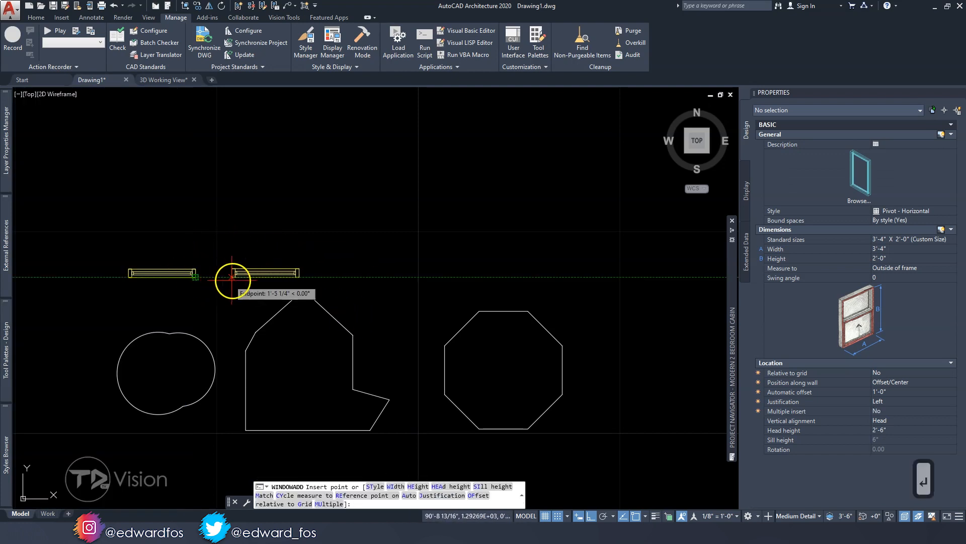
{"action": "left_click", "coordinate": [266, 273]}
{"action": "left_click", "coordinate": [341, 272]}
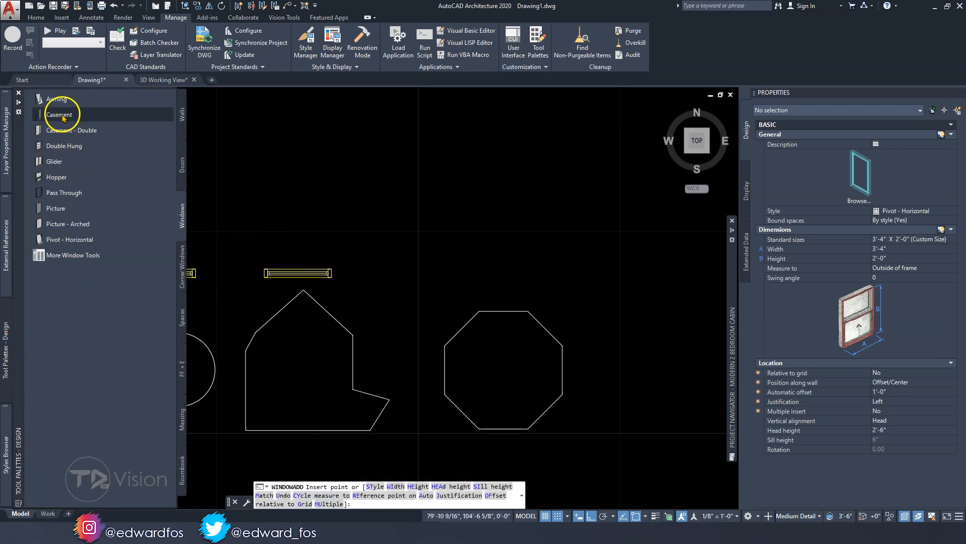
Insert a free-standing Awning window, not attached to any wall, above the octagon and finish inserting windows
{"action": "left_click", "coordinate": [56, 100]}
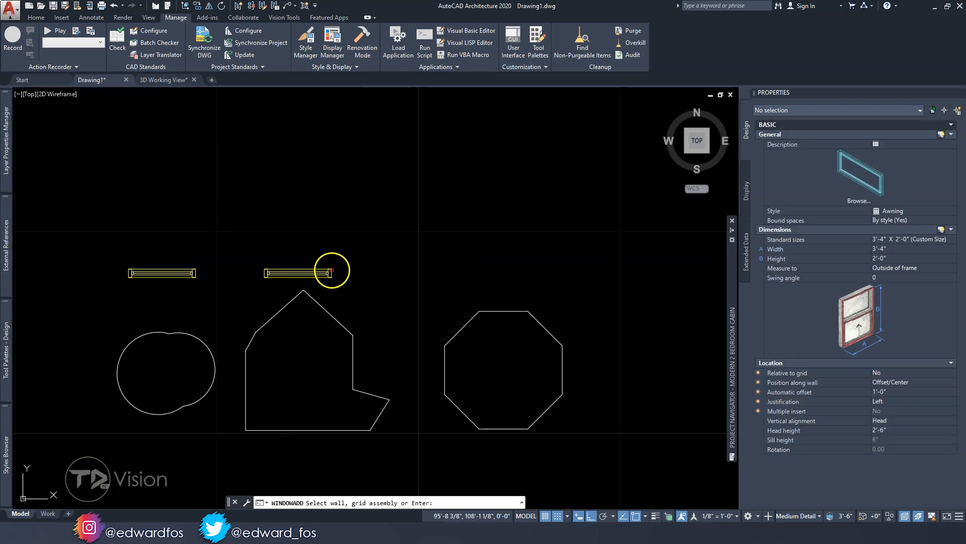
{"action": "key", "text": "Return"}
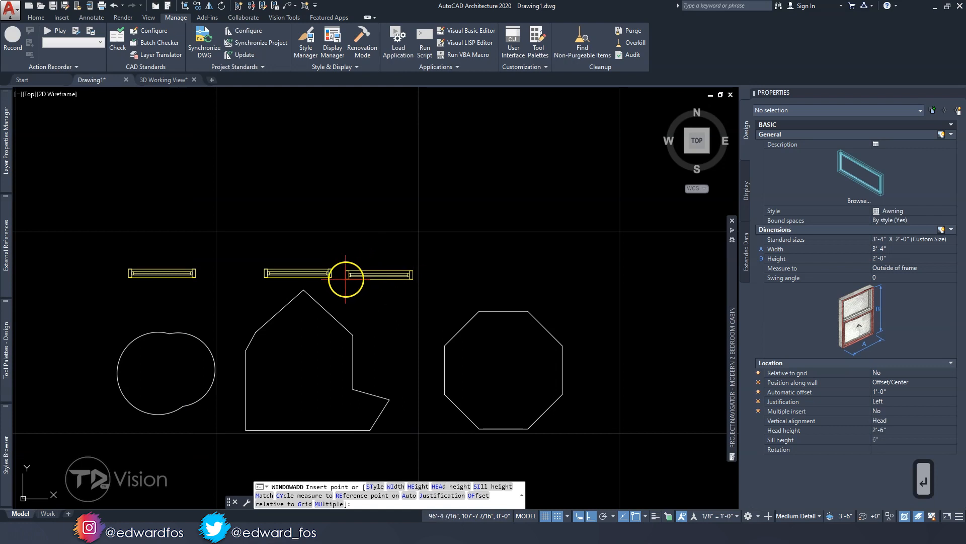
{"action": "left_click", "coordinate": [461, 273]}
{"action": "key", "text": "Escape"}
{"action": "key", "text": "Escape"}
{"action": "key", "text": "Escape"}
{"action": "key", "text": "Escape"}
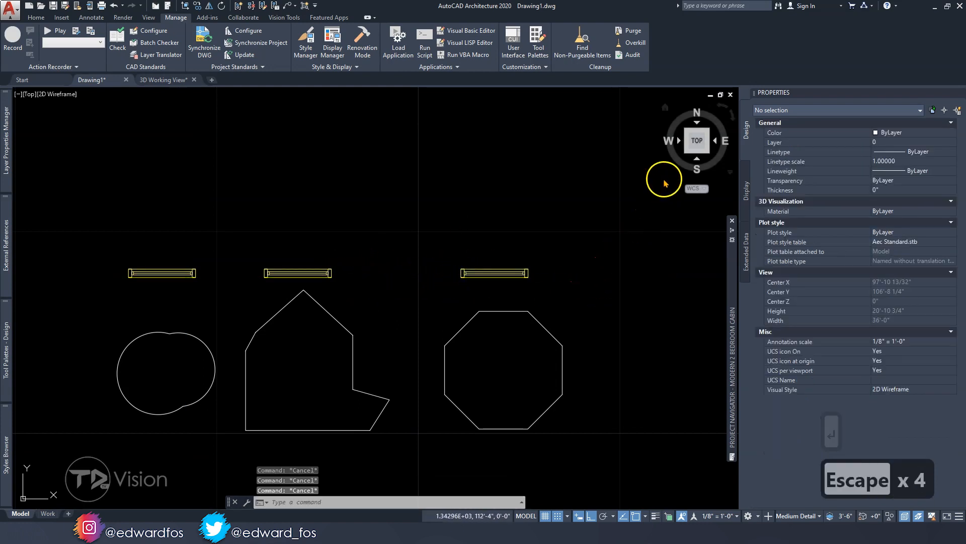
Show the drawing in the SW Isometric view with the Conceptual visual style
{"action": "left_click", "coordinate": [686, 152]}
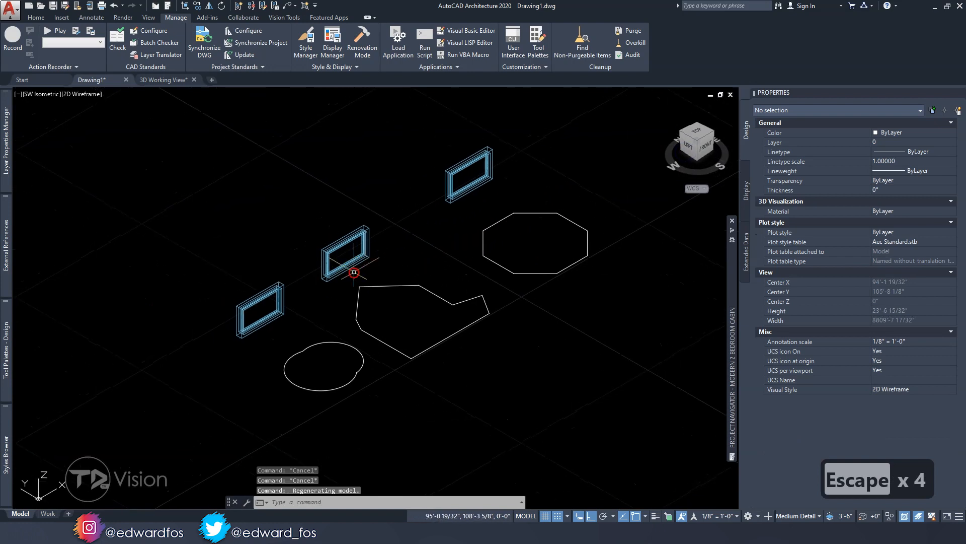
{"action": "key", "text": "Escape"}
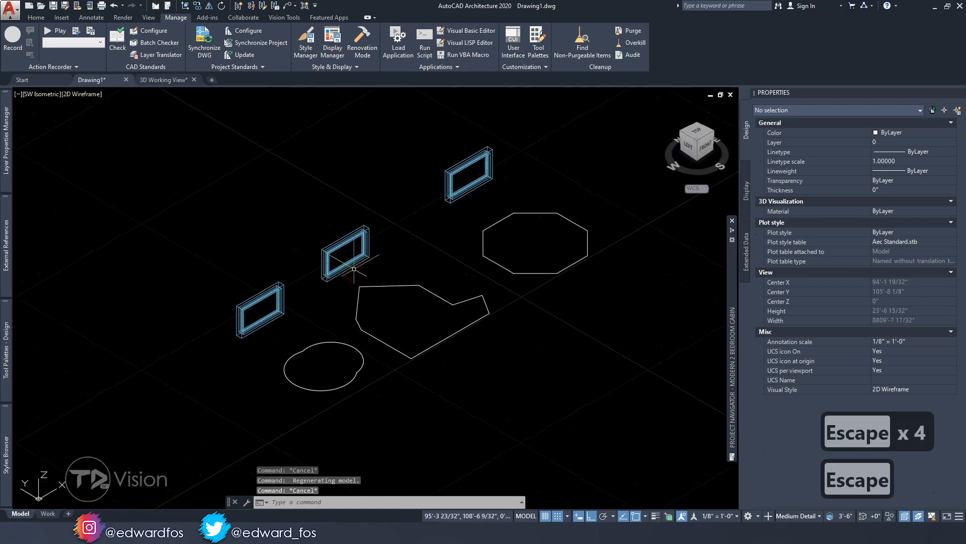
{"action": "left_click", "coordinate": [93, 95]}
{"action": "left_click", "coordinate": [130, 130]}
{"action": "key", "text": "Escape"}
{"action": "left_click_drag", "start_coordinate": [352, 341], "coordinate": [257, 233]}
{"action": "left_click", "coordinate": [455, 197]}
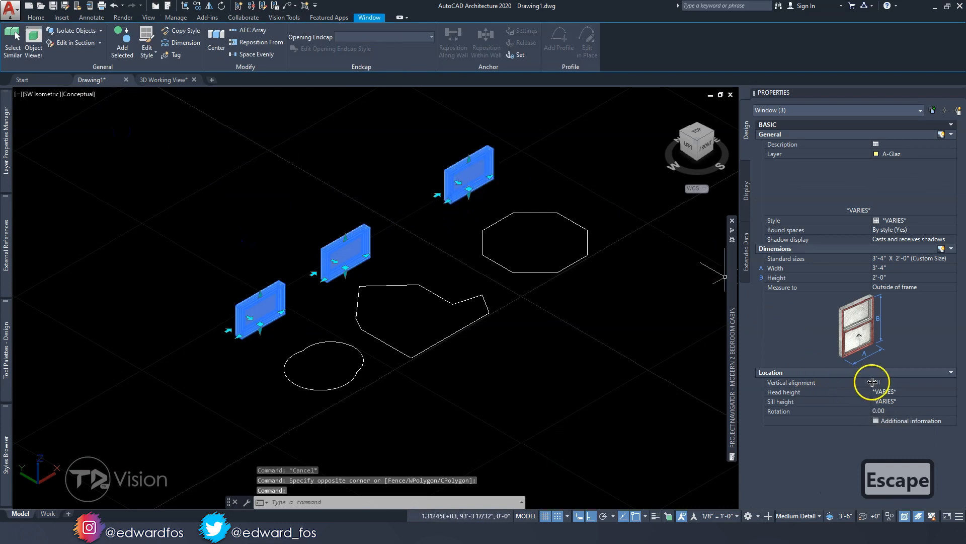
{"action": "left_click", "coordinate": [900, 258]}
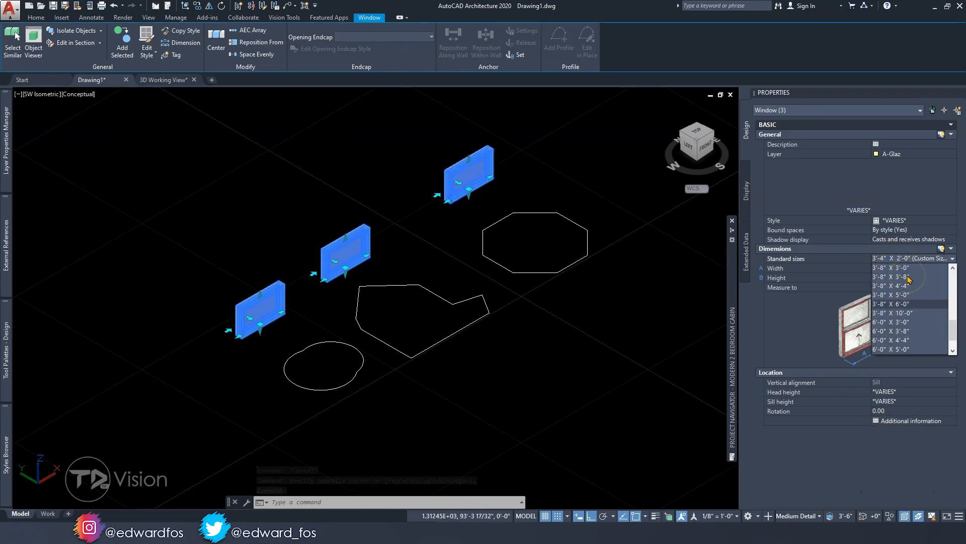
{"action": "key", "text": "Escape"}
Set the width and height of the Pivot - Horizontal window to 4'-0" each
{"action": "type", "text": "4"}
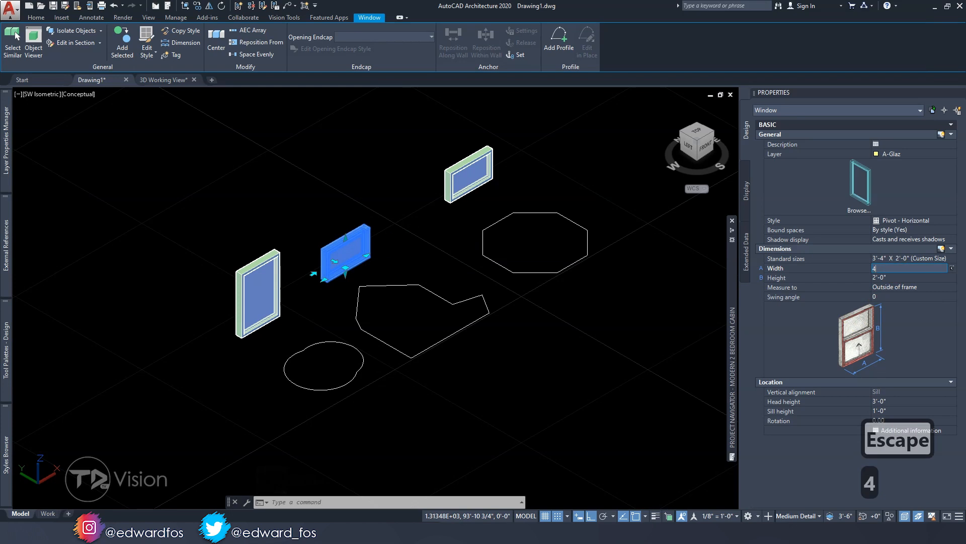
{"action": "key", "text": "Return"}
{"action": "left_click", "coordinate": [846, 277]}
{"action": "type", "text": "4'-0\""}
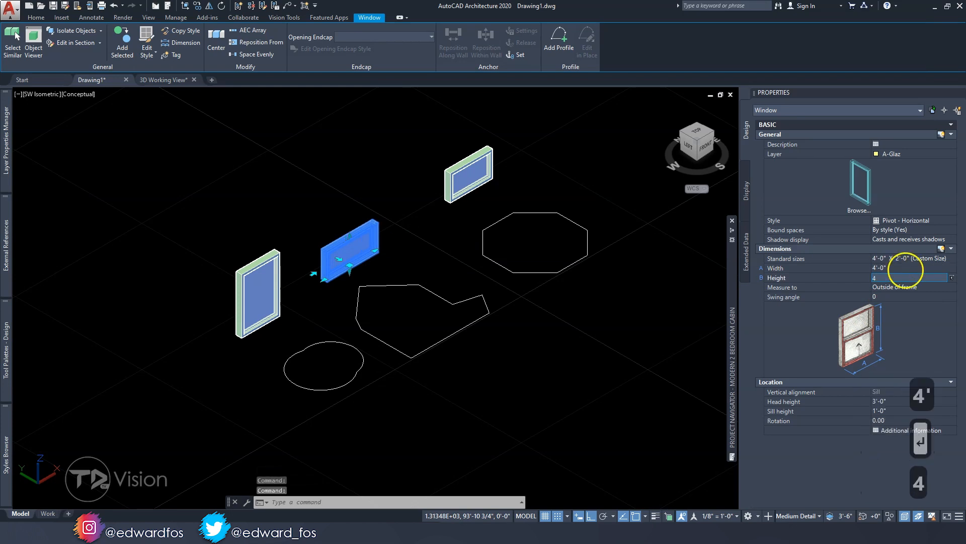
{"action": "key", "text": "Return"}
Set the Picture window's width to 4'-0"
{"action": "left_click", "coordinate": [292, 282]}
{"action": "left_click", "coordinate": [267, 279]}
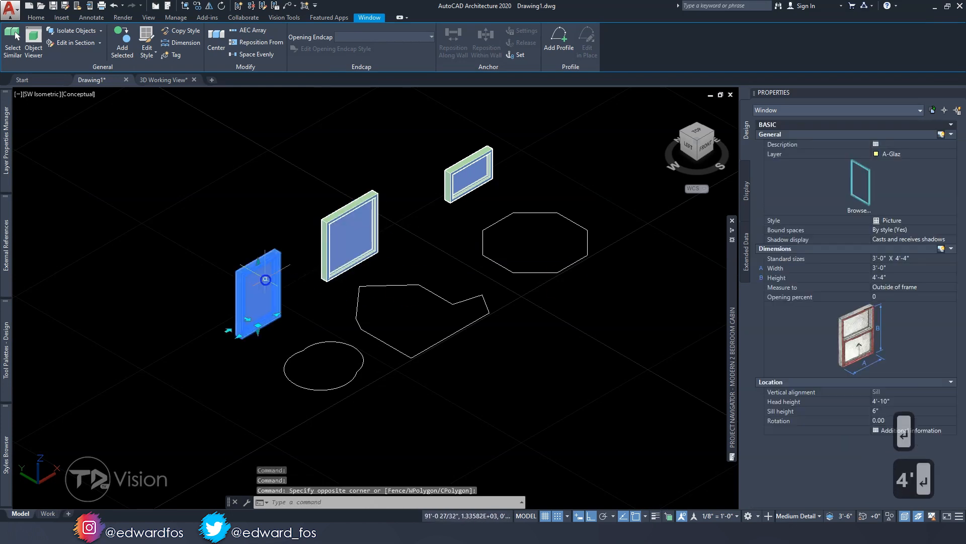
{"action": "left_click", "coordinate": [909, 268]}
{"action": "type", "text": "4"}
{"action": "key", "text": "Return"}
Set the width and height of the Awning window to 4'-0" each and clear the selection
{"action": "left_click", "coordinate": [472, 204]}
{"action": "left_click", "coordinate": [468, 198]}
{"action": "left_click", "coordinate": [906, 269]}
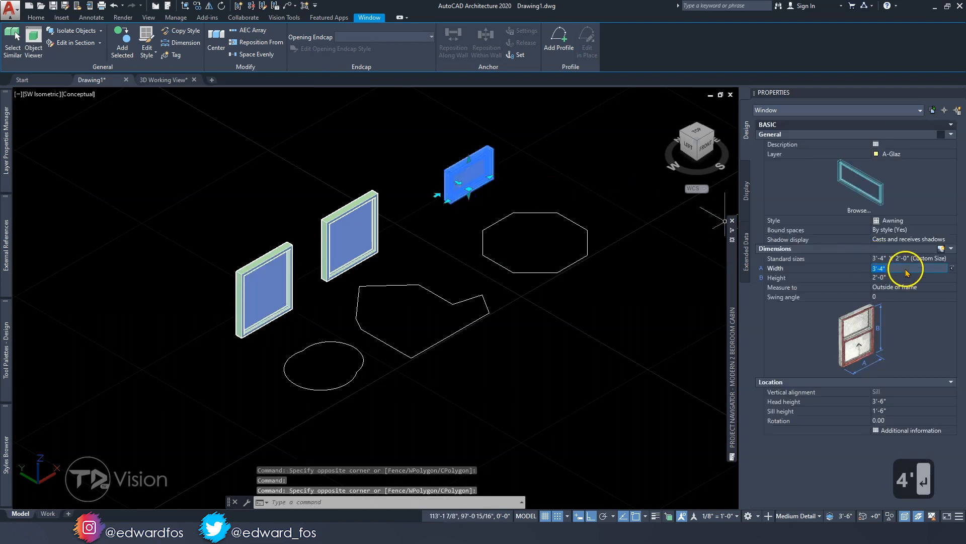
{"action": "type", "text": "4"}
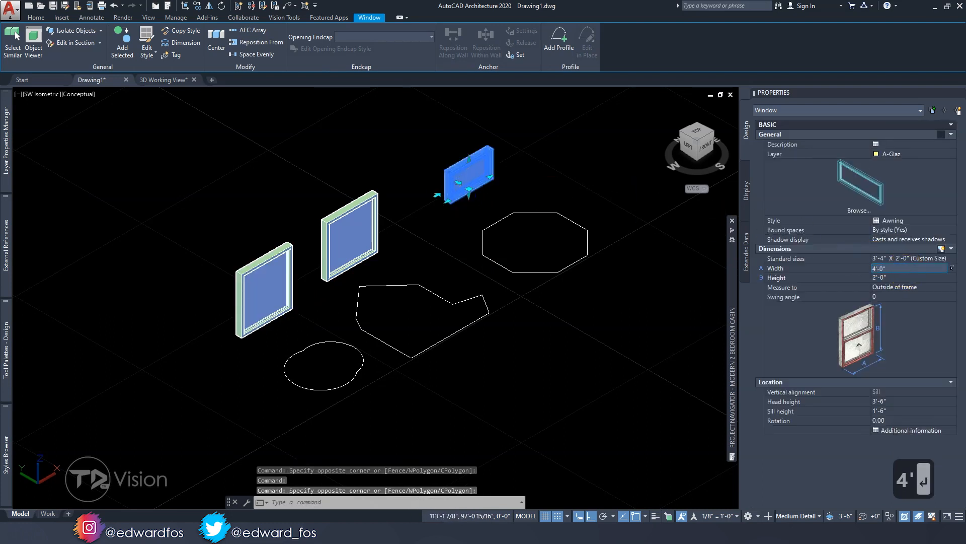
{"action": "key", "text": "Return"}
{"action": "left_click", "coordinate": [908, 274]}
{"action": "type", "text": "4"}
{"action": "key", "text": "Return"}
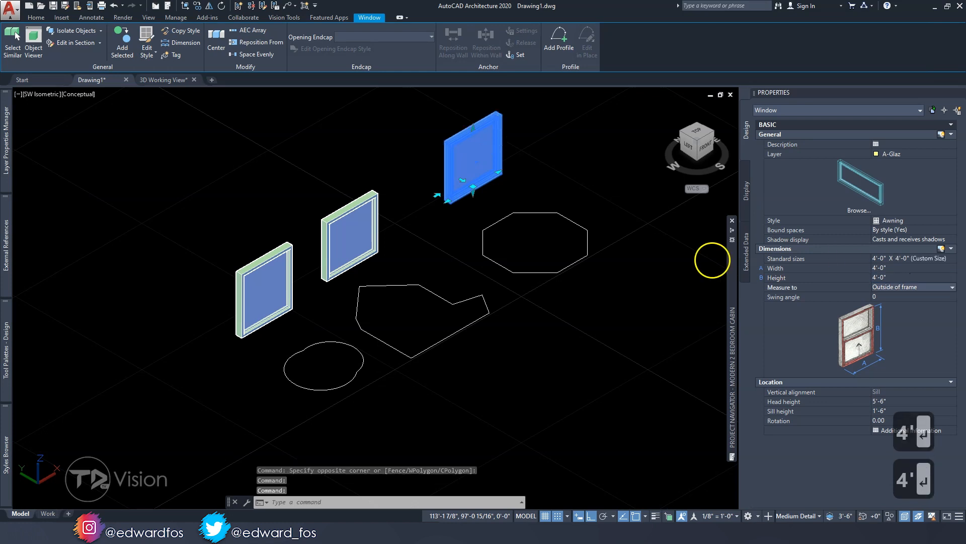
{"action": "key", "text": "Escape"}
{"action": "key", "text": "Escape"}
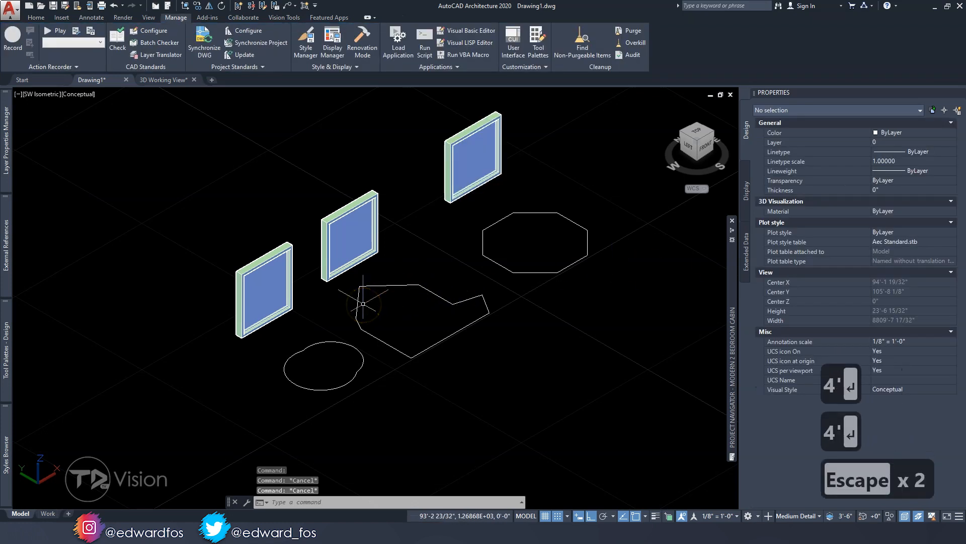
Edit the Picture window's style so its design rules use the predefined Round shape
{"action": "left_click", "coordinate": [259, 278]}
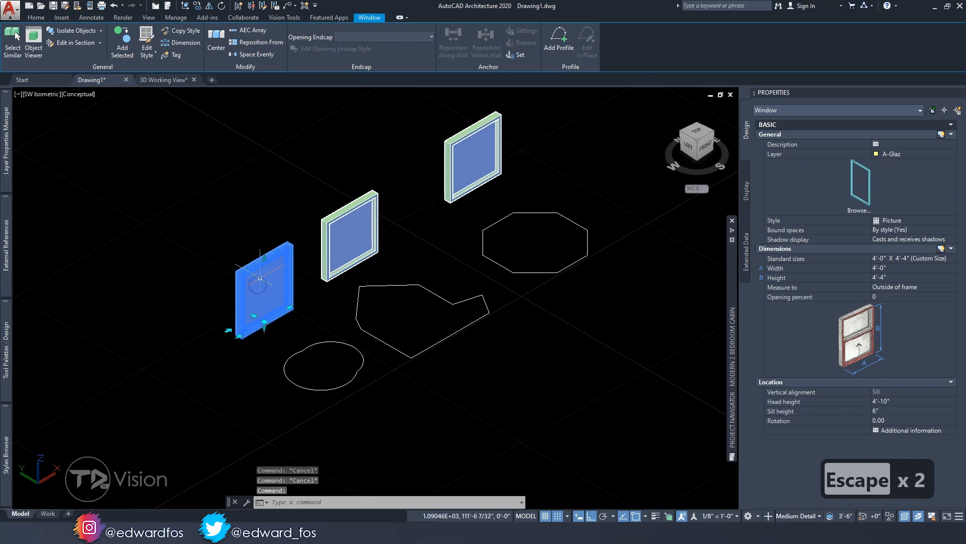
{"action": "left_click", "coordinate": [146, 38]}
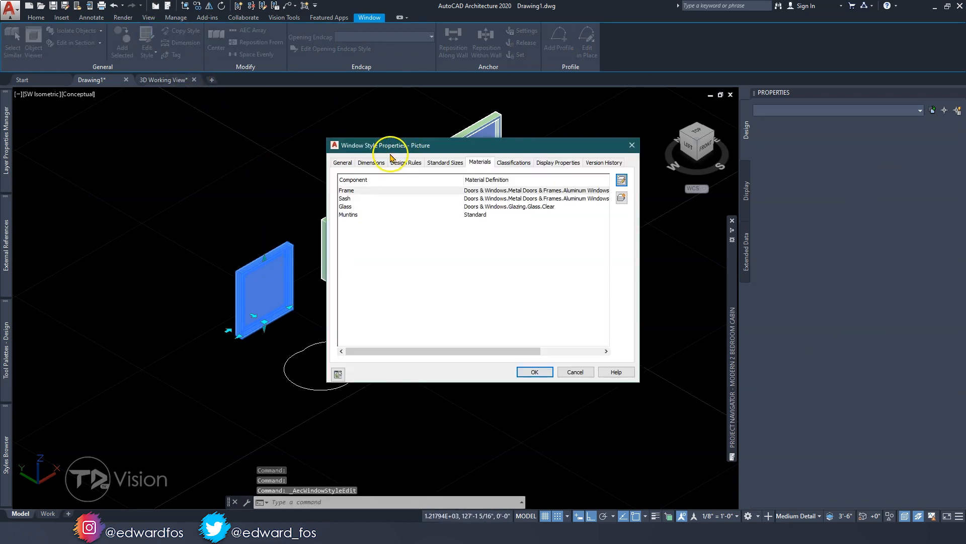
{"action": "left_click", "coordinate": [406, 162]}
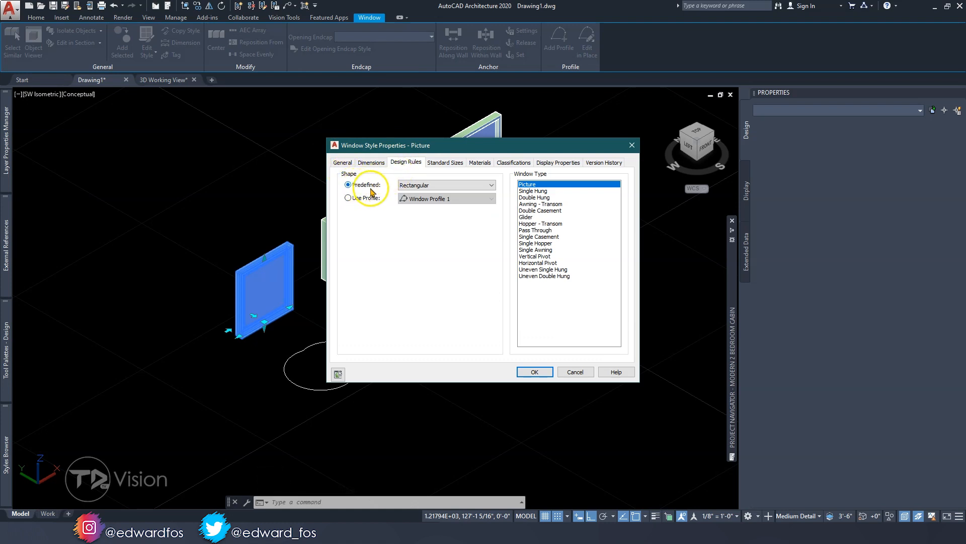
{"action": "left_click", "coordinate": [415, 185]}
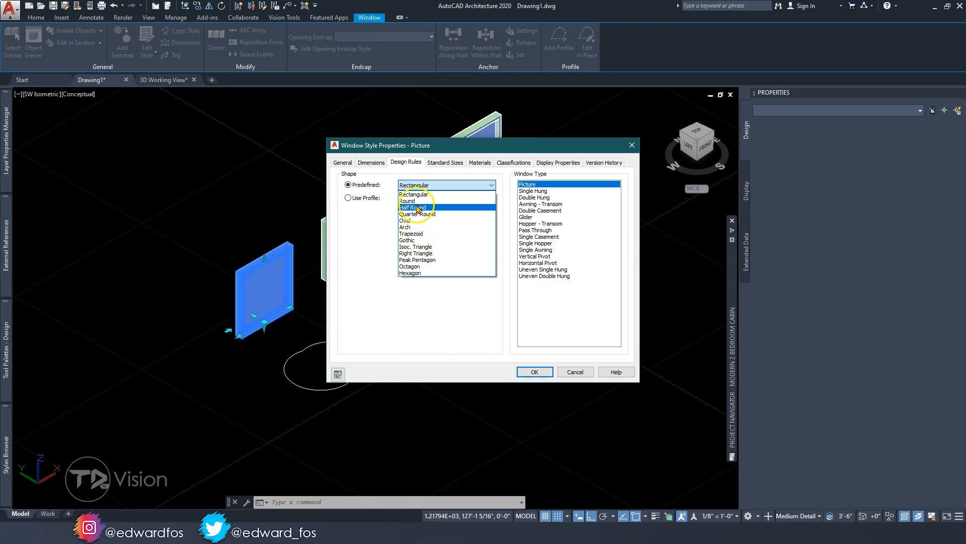
{"action": "left_click", "coordinate": [421, 201]}
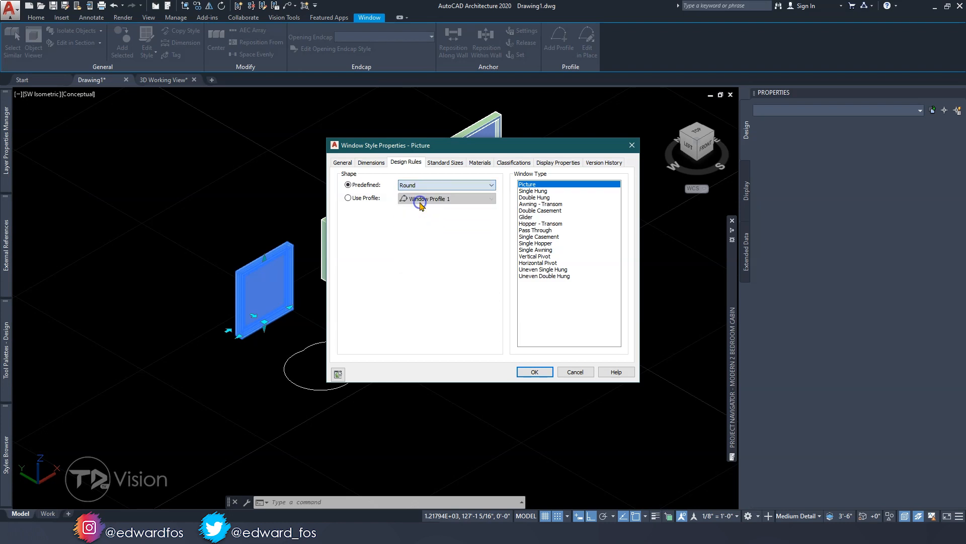
{"action": "left_click", "coordinate": [535, 372]}
{"action": "scroll", "coordinate": [267, 291], "scroll_direction": "up", "scroll_amount": 3}
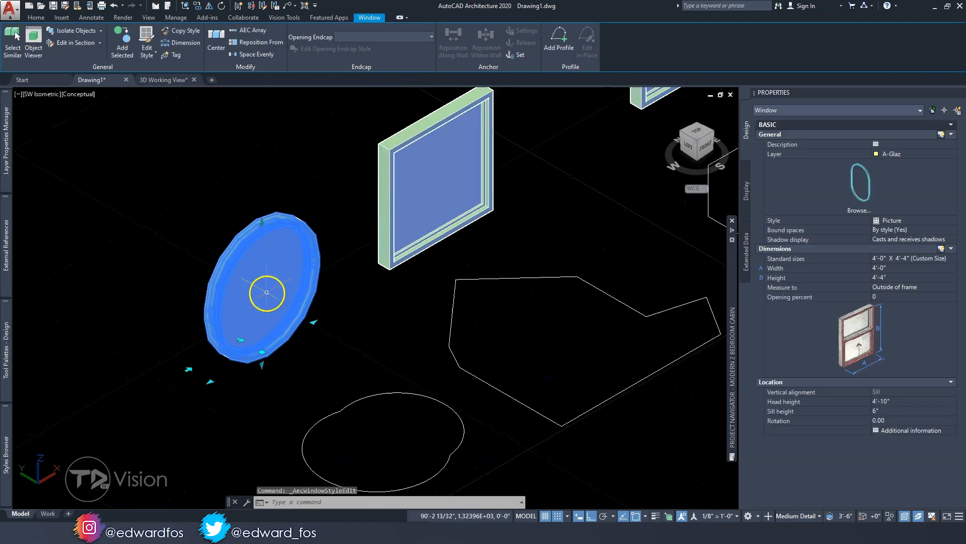
Change the Picture window style's predefined shape to Arch and accept the adjustment of its standard sizes
{"action": "left_click", "coordinate": [146, 37]}
{"action": "left_click", "coordinate": [418, 185]}
{"action": "left_click", "coordinate": [420, 228]}
{"action": "left_click", "coordinate": [544, 272]}
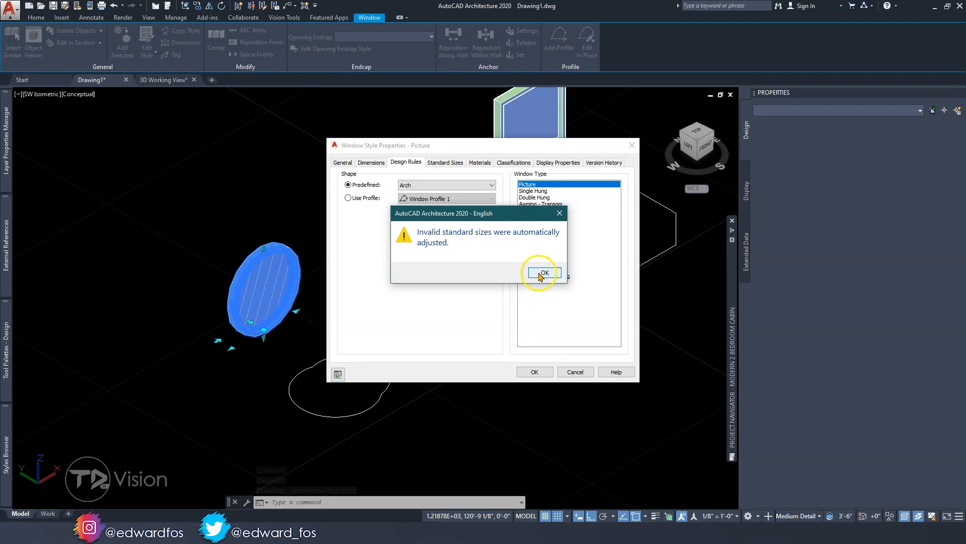
{"action": "scroll", "coordinate": [256, 285], "scroll_direction": "up", "scroll_amount": 3}
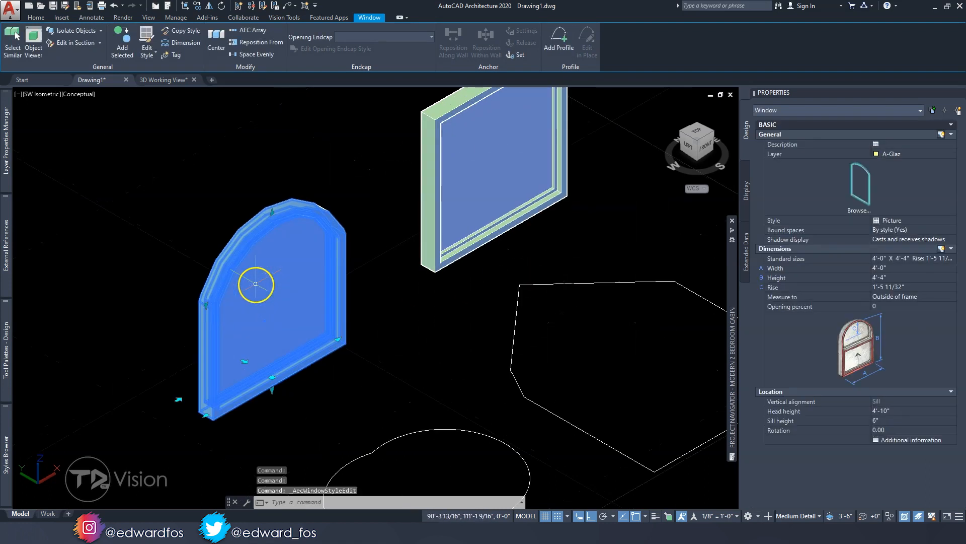
{"action": "scroll", "coordinate": [256, 285], "scroll_direction": "down", "scroll_amount": 4}
Make the Picture window style use the custom profile Window Profile 1 as its shape
{"action": "left_click", "coordinate": [148, 36]}
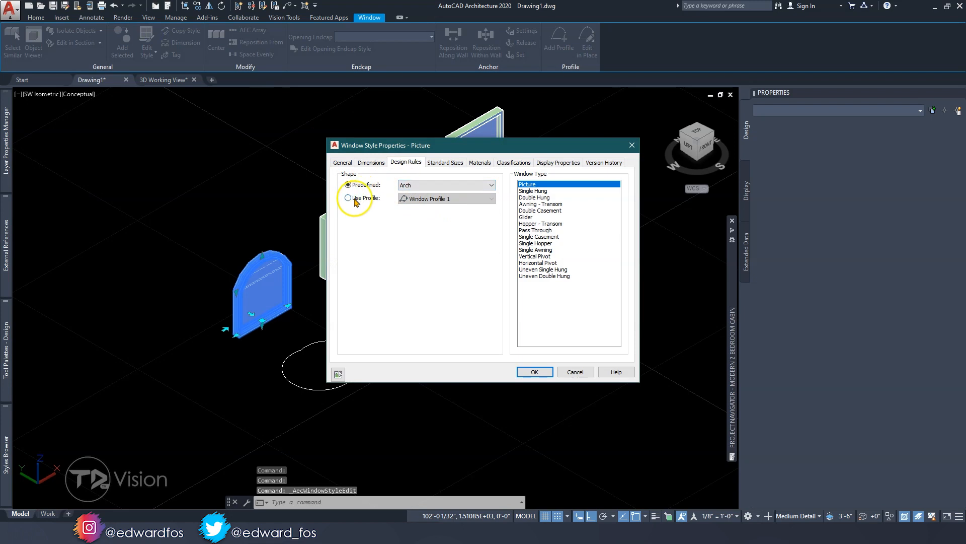
{"action": "left_click", "coordinate": [360, 200]}
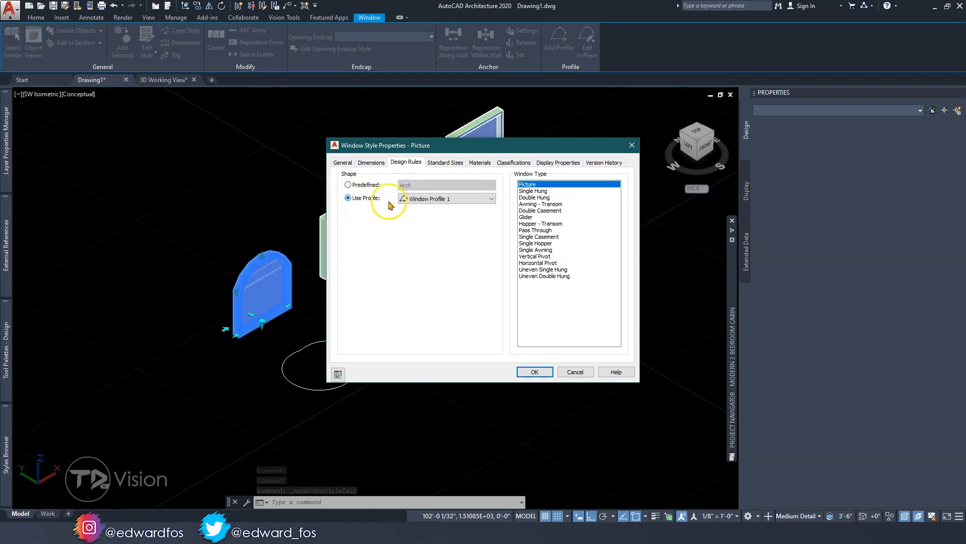
{"action": "left_click", "coordinate": [424, 199]}
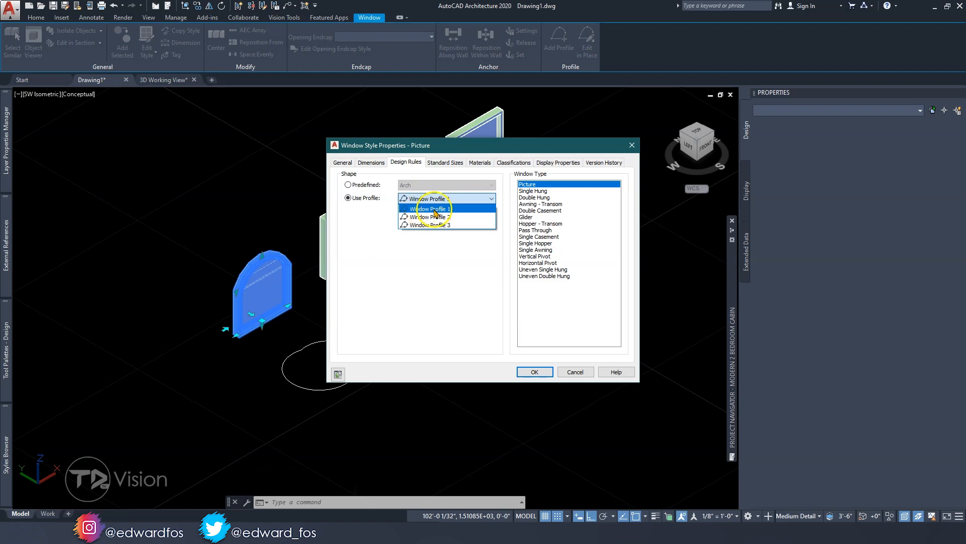
{"action": "left_click", "coordinate": [443, 209]}
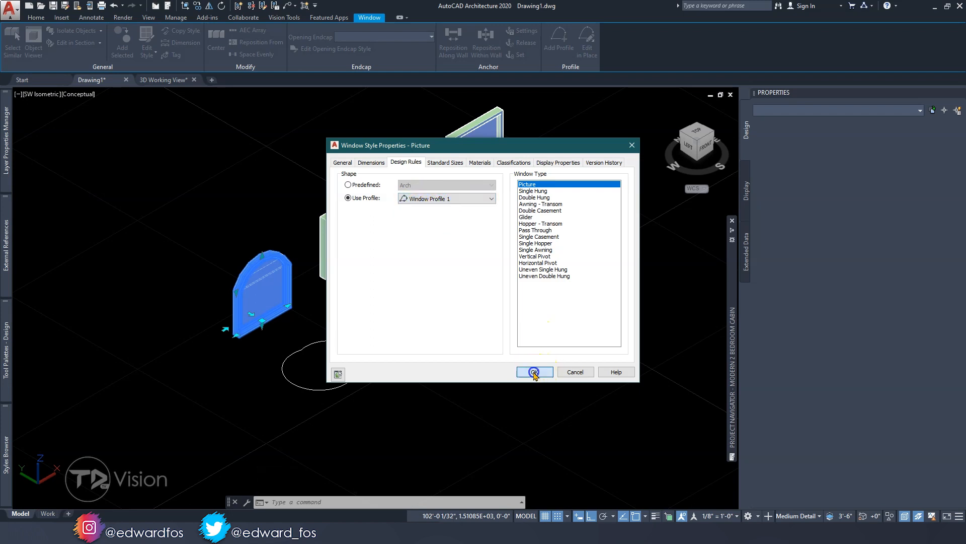
{"action": "left_click", "coordinate": [534, 371]}
{"action": "key", "text": "Escape"}
{"action": "key", "text": "Escape"}
Edit the Pivot - Horizontal window's style so its shape uses the custom profile Window Profile 2
{"action": "middle_click_drag", "start_coordinate": [345, 340], "coordinate": [342, 374], "text": "shift"}
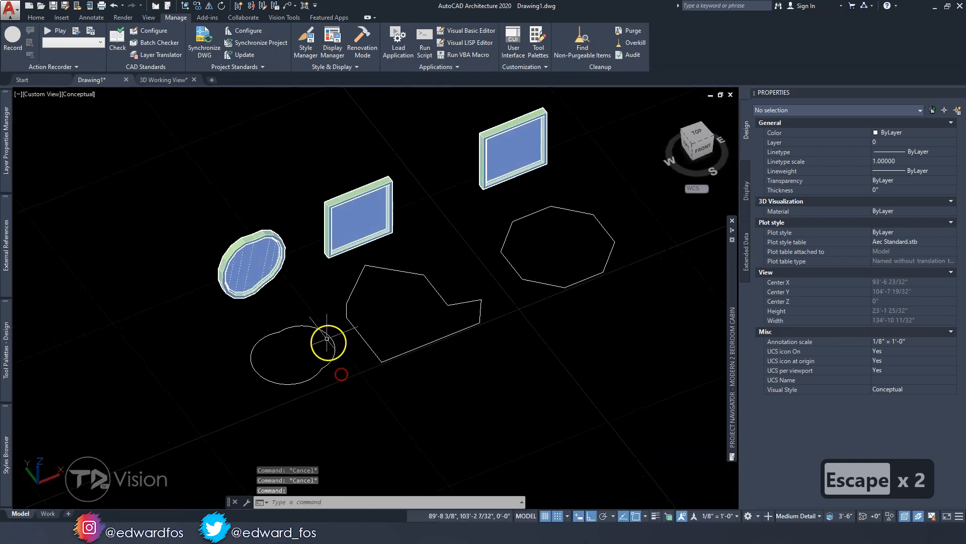
{"action": "middle_click_drag", "start_coordinate": [299, 326], "coordinate": [317, 347], "text": "shift"}
{"action": "left_click", "coordinate": [317, 259]}
{"action": "left_click", "coordinate": [145, 35]}
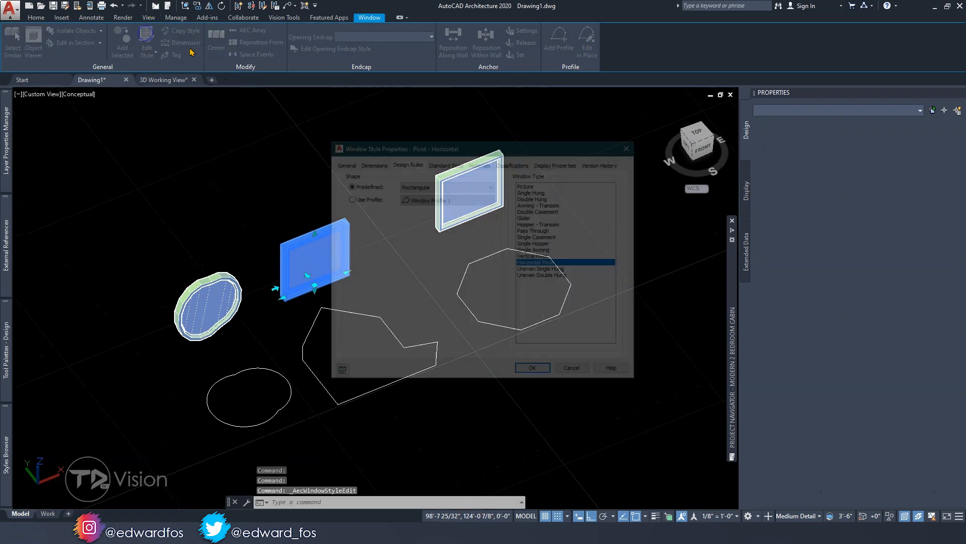
{"action": "left_click", "coordinate": [375, 198]}
{"action": "left_click", "coordinate": [437, 198]}
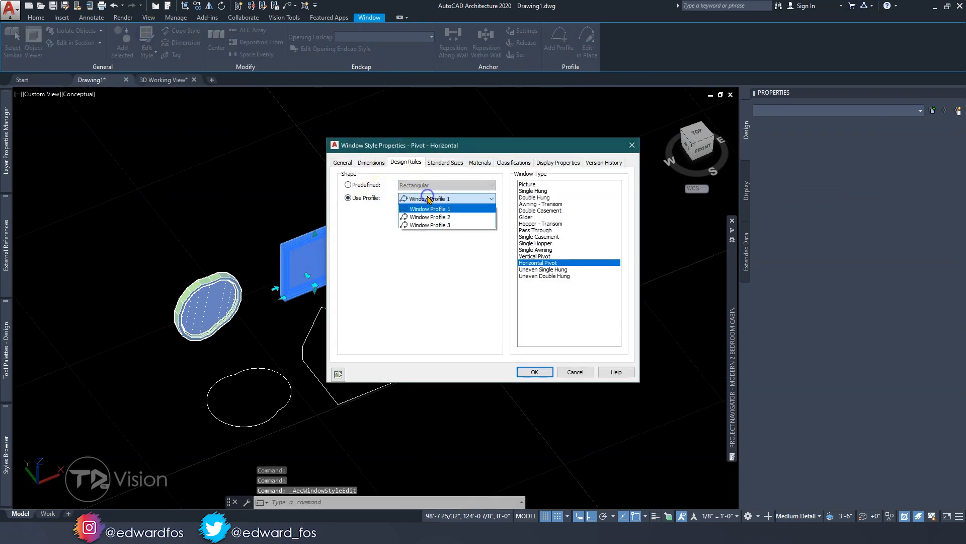
{"action": "left_click", "coordinate": [432, 217]}
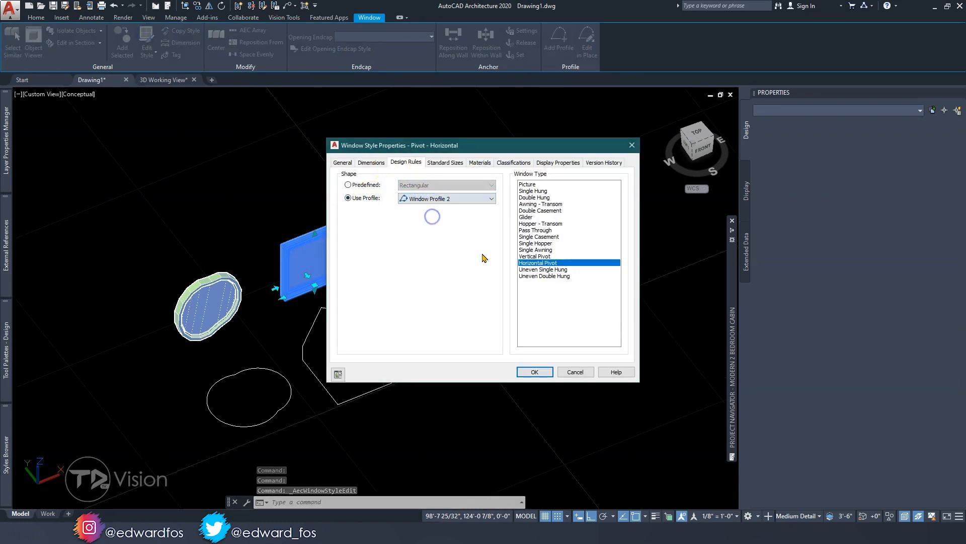
{"action": "left_click", "coordinate": [534, 371]}
{"action": "key", "text": "Escape"}
Edit the Awning window's style so its shape uses the custom profile Window Profile 3
{"action": "middle_click_drag", "start_coordinate": [350, 271], "coordinate": [401, 274], "text": "shift"}
{"action": "left_click", "coordinate": [419, 245]}
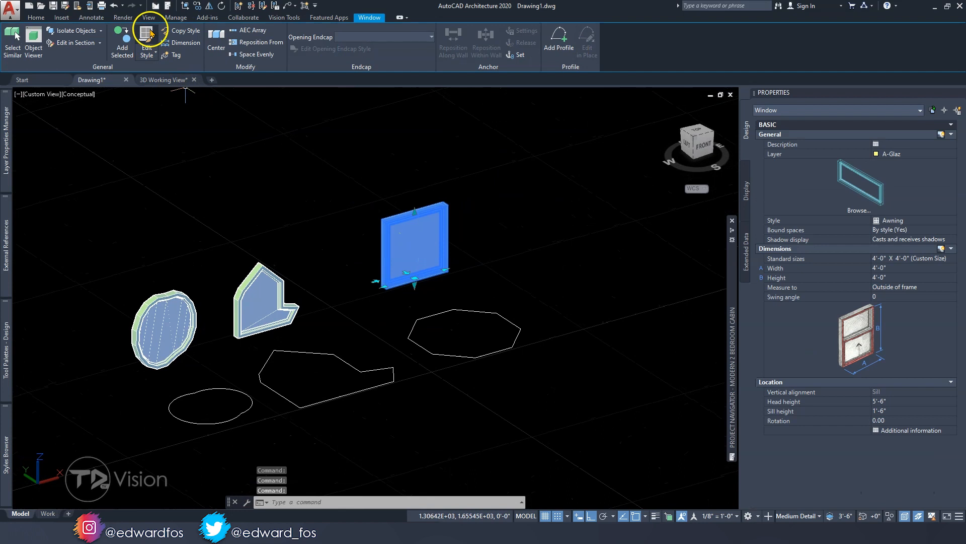
{"action": "left_click", "coordinate": [147, 33]}
{"action": "left_click", "coordinate": [418, 186]}
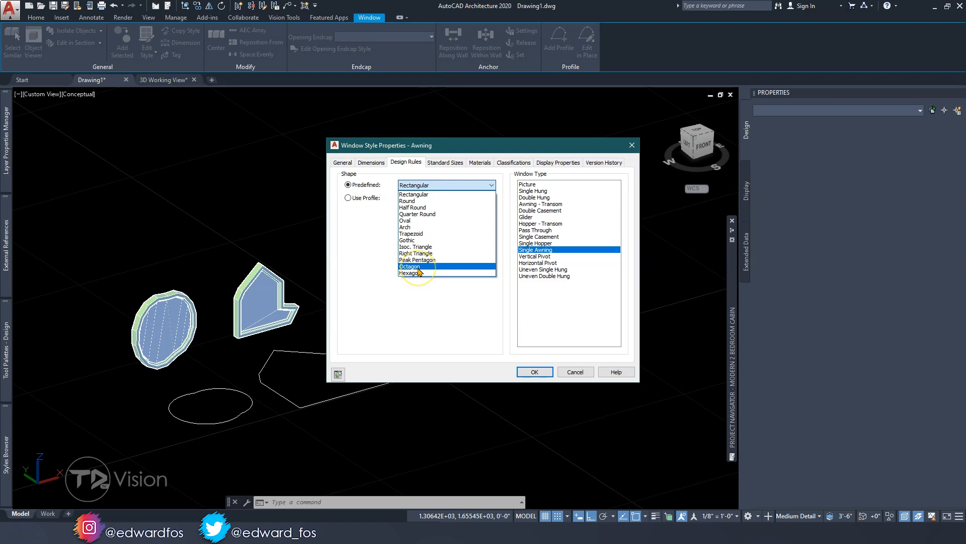
{"action": "left_click", "coordinate": [429, 142]}
{"action": "left_click_drag", "start_coordinate": [488, 150], "coordinate": [565, 155]}
{"action": "left_click", "coordinate": [451, 206]}
{"action": "left_click", "coordinate": [513, 204]}
{"action": "left_click", "coordinate": [515, 230]}
{"action": "left_click", "coordinate": [608, 377]}
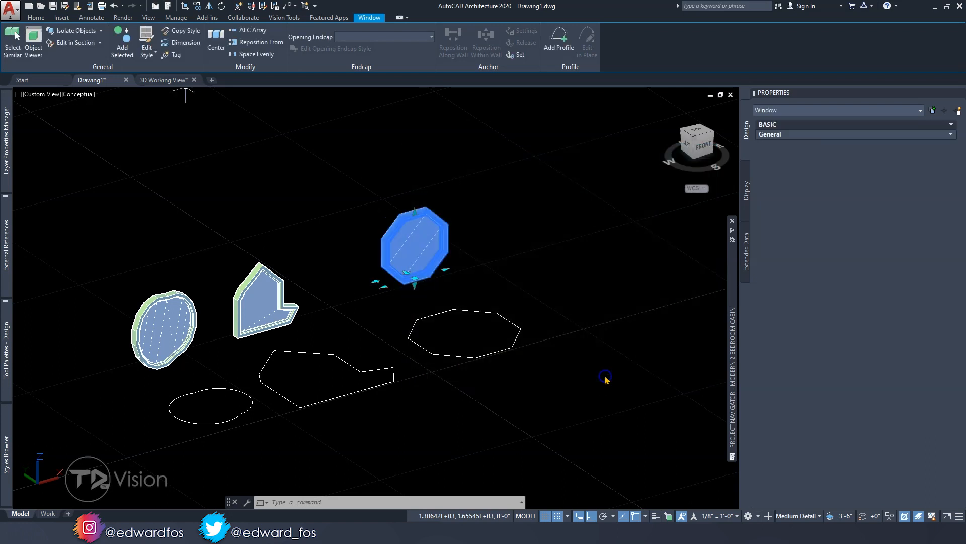
{"action": "key", "text": "Escape"}
{"action": "key", "text": "Escape"}
Override the display swing angle of the octagonal Awning window with 50 so it is shown open
{"action": "middle_click_drag", "start_coordinate": [408, 259], "coordinate": [330, 317], "text": "shift"}
{"action": "left_click", "coordinate": [399, 244]}
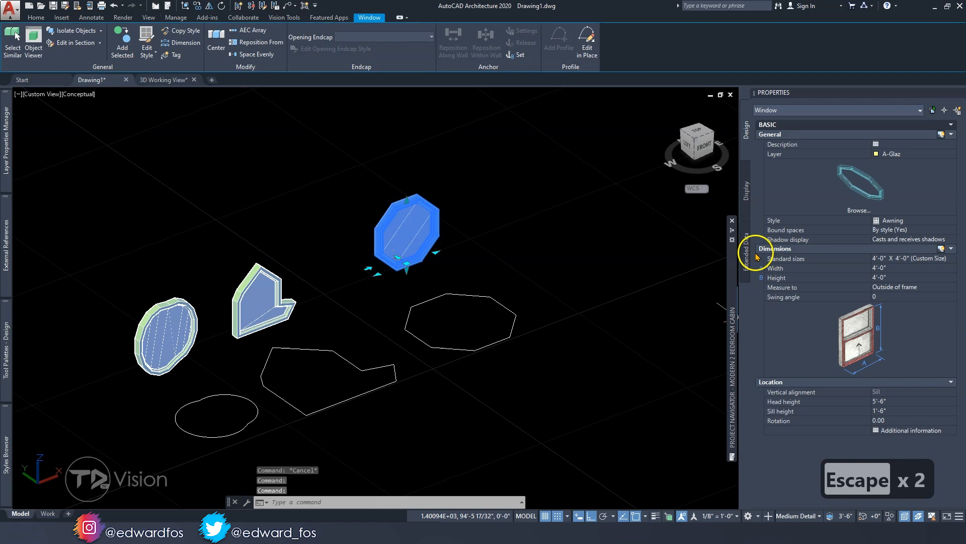
{"action": "left_click", "coordinate": [745, 194]}
{"action": "left_click", "coordinate": [906, 192]}
{"action": "type", "text": "850"}
{"action": "key", "text": "Return"}
{"action": "key", "text": "Escape"}
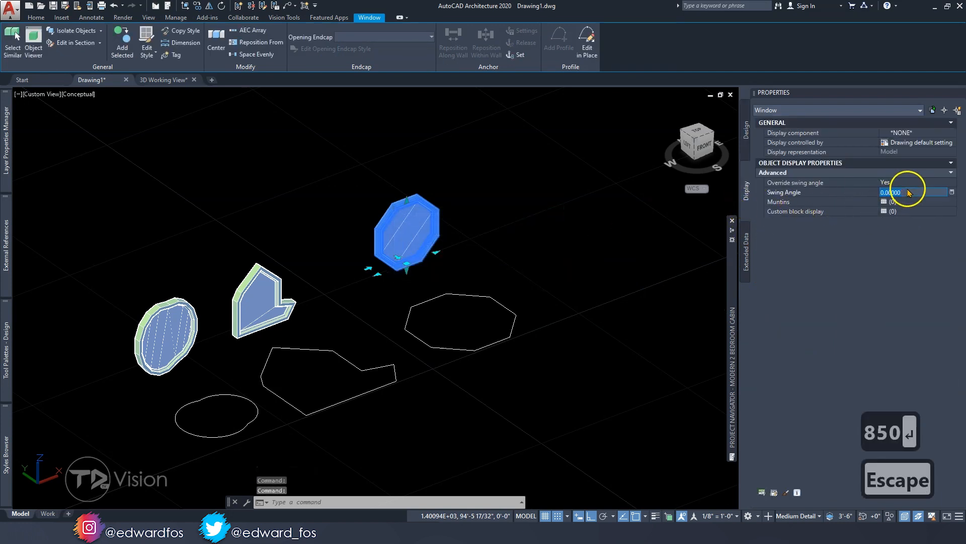
{"action": "type", "text": "50"}
{"action": "key", "text": "Return"}
{"action": "key", "text": "Escape"}
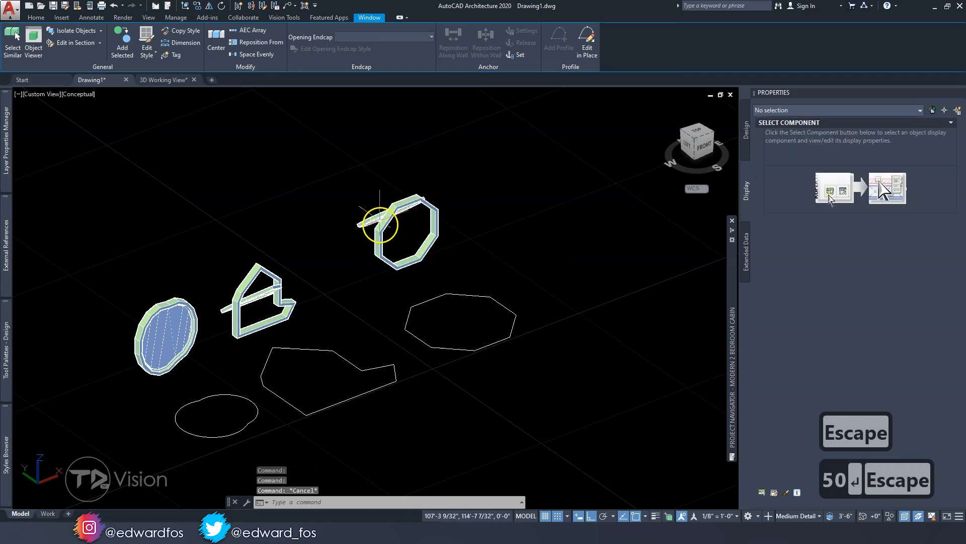
{"action": "key", "text": "Escape"}
Change the viewport's visual style to Realistic
{"action": "middle_click_drag", "start_coordinate": [330, 280], "coordinate": [185, 272], "text": "shift"}
{"action": "middle_click_drag", "start_coordinate": [482, 296], "coordinate": [287, 321], "text": "shift"}
{"action": "middle_click_drag", "start_coordinate": [171, 306], "coordinate": [207, 272], "text": "shift"}
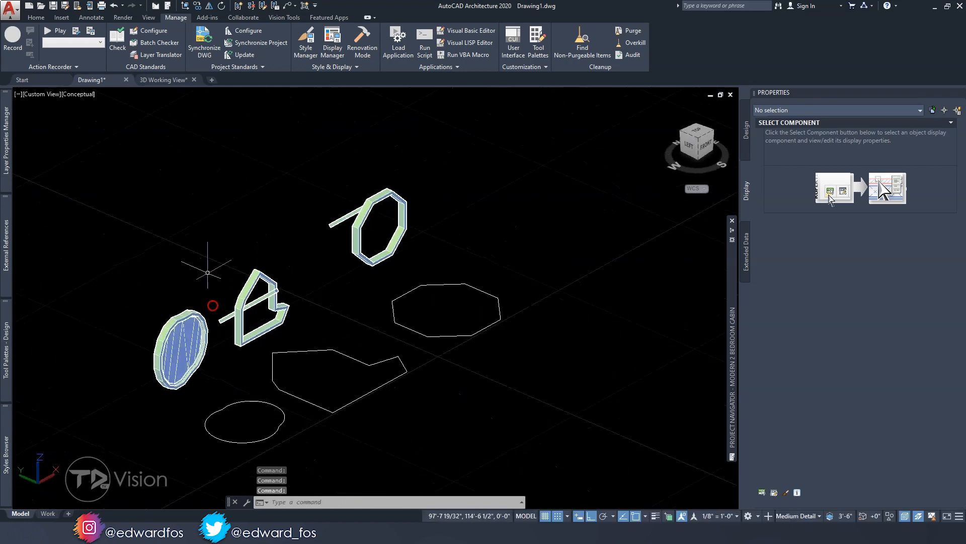
{"action": "left_click", "coordinate": [82, 94]}
{"action": "left_click", "coordinate": [58, 157]}
{"action": "middle_click_drag", "start_coordinate": [131, 166], "coordinate": [397, 284], "text": "shift"}
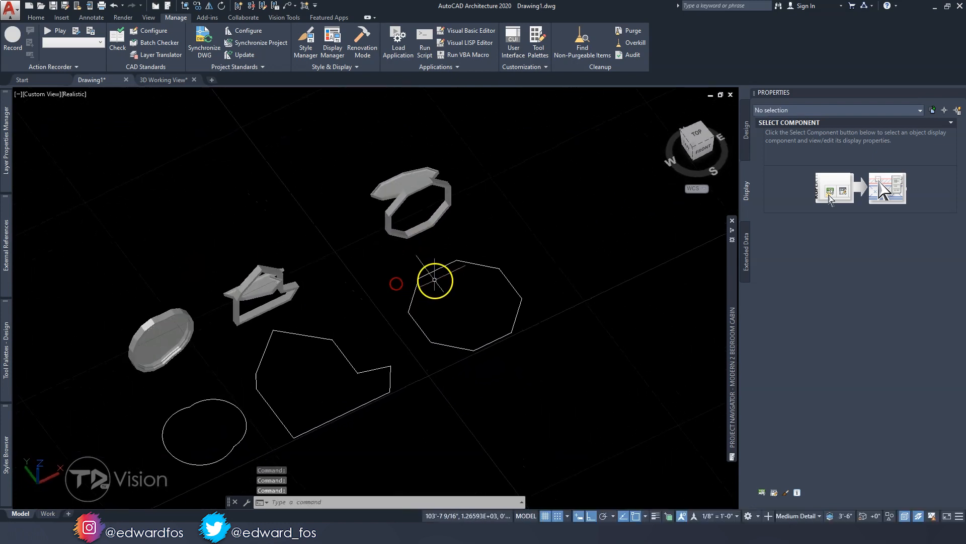
Compare the opened windows with their source polylines, and set the view to Top
{"action": "middle_click_drag", "start_coordinate": [419, 327], "coordinate": [489, 297], "text": "shift"}
{"action": "left_click", "coordinate": [418, 300]}
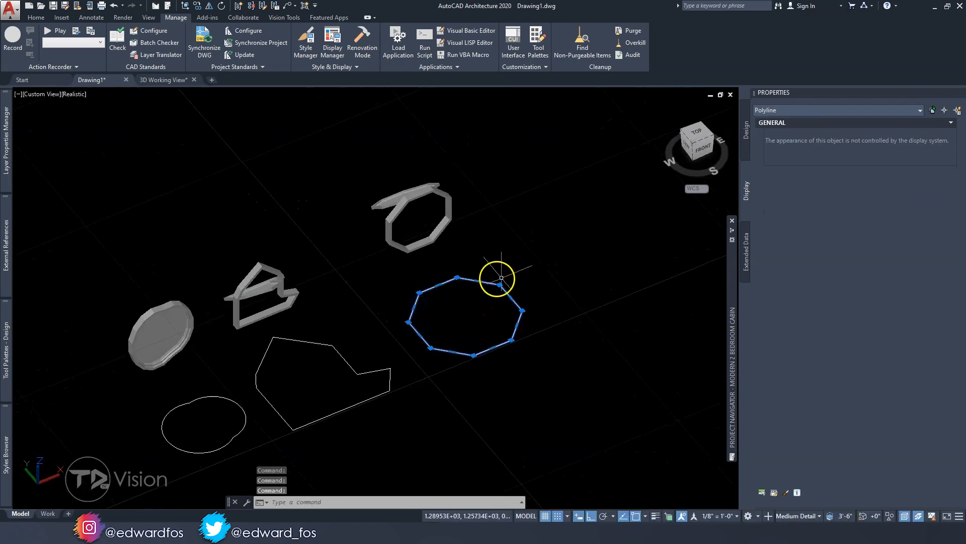
{"action": "middle_click_drag", "start_coordinate": [452, 332], "coordinate": [418, 354], "text": "shift"}
{"action": "middle_click_drag", "start_coordinate": [357, 318], "coordinate": [367, 296], "text": "shift"}
{"action": "key", "text": "Escape"}
{"action": "key", "text": "Escape"}
{"action": "key", "text": "Escape"}
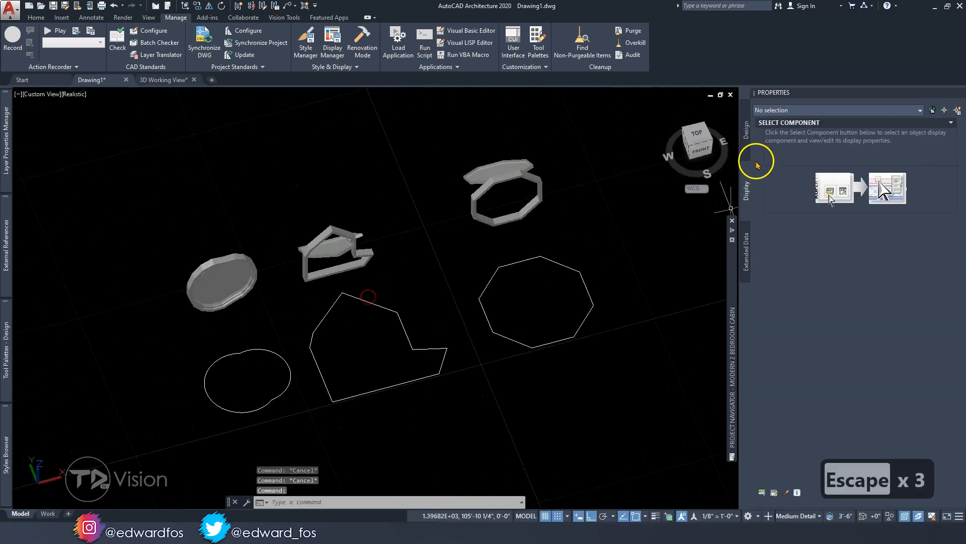
{"action": "left_click", "coordinate": [700, 134]}
{"action": "key", "text": "Escape"}
{"action": "key", "text": "Escape"}
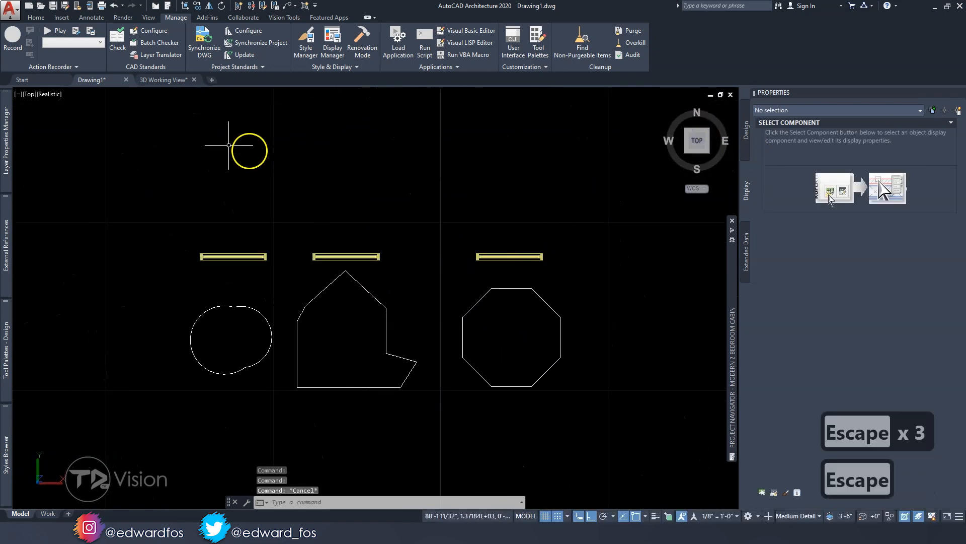
Switch to the 3D Working View drawing and view the cabin from the front and from SE Isometric
{"action": "left_click", "coordinate": [161, 83]}
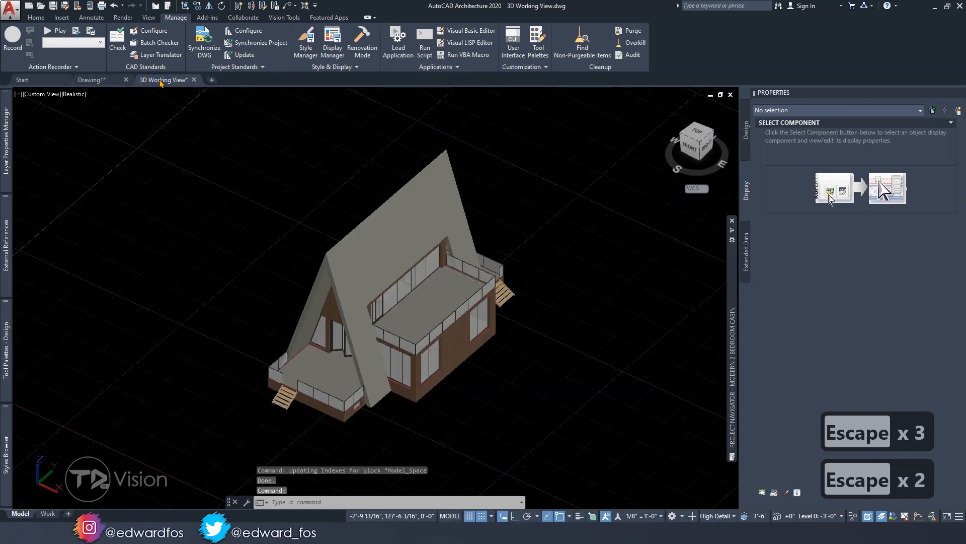
{"action": "middle_click_drag", "start_coordinate": [371, 290], "coordinate": [382, 205], "text": "shift"}
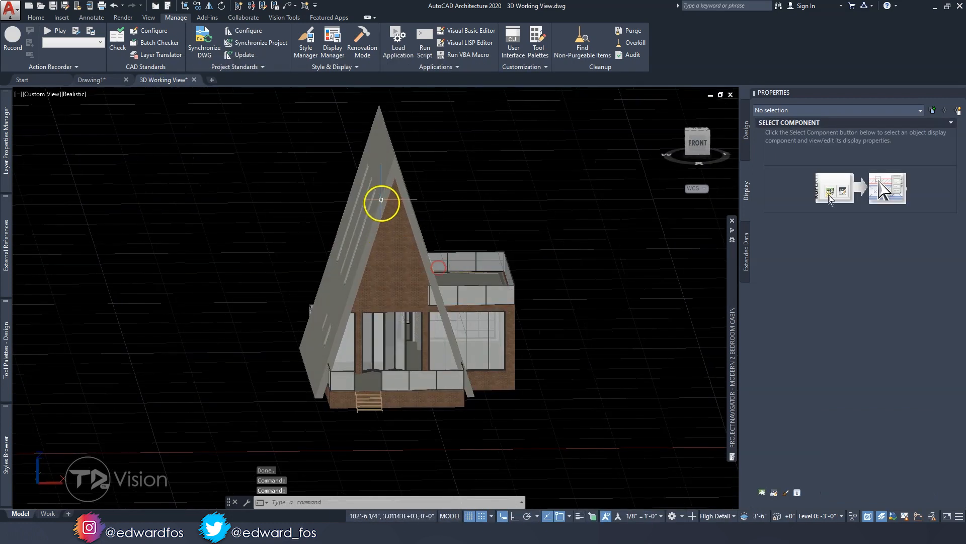
{"action": "middle_click_drag", "start_coordinate": [369, 244], "coordinate": [457, 268], "text": "shift"}
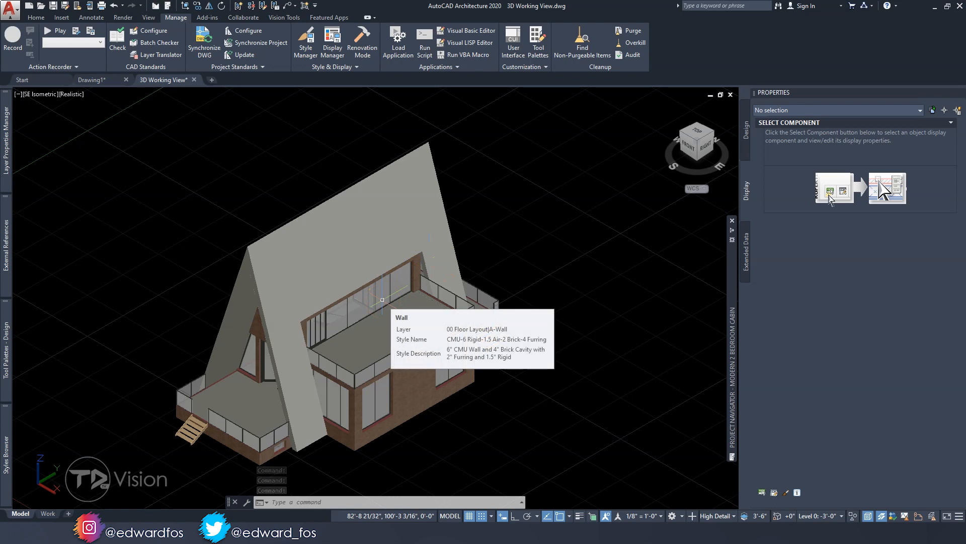
{"action": "left_click", "coordinate": [376, 298]}
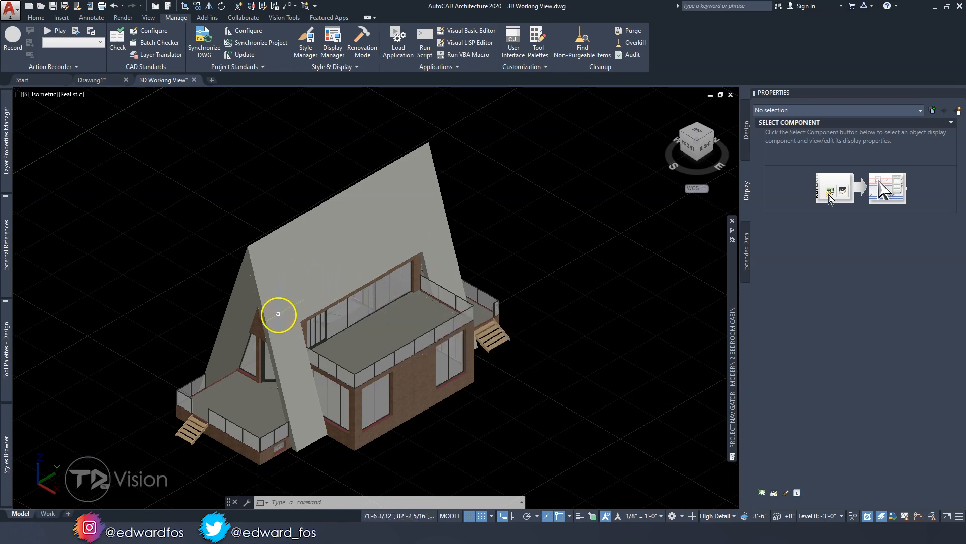
Look through the constructs and views of the cabin project in the Project Navigator
{"action": "mouse_move", "coordinate": [309, 312]}
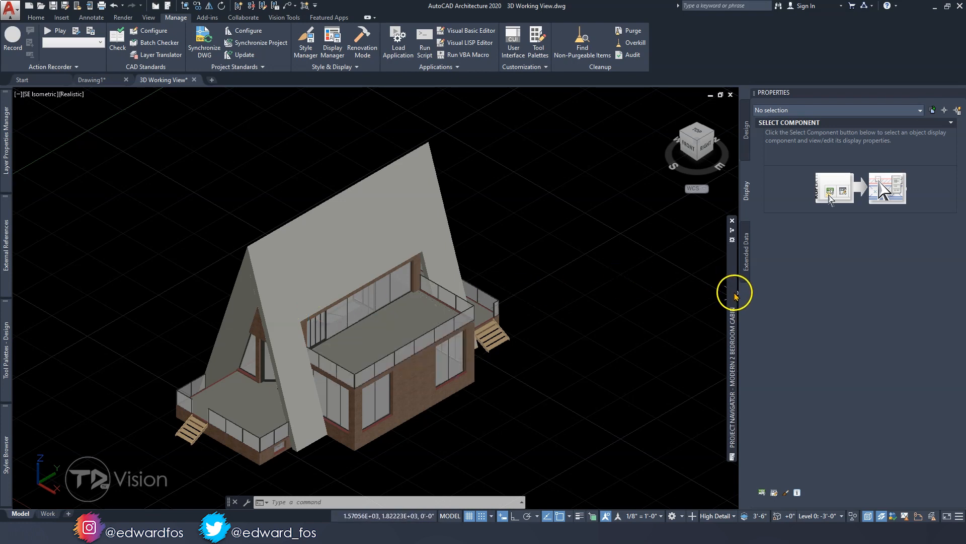
{"action": "mouse_move", "coordinate": [732, 295]}
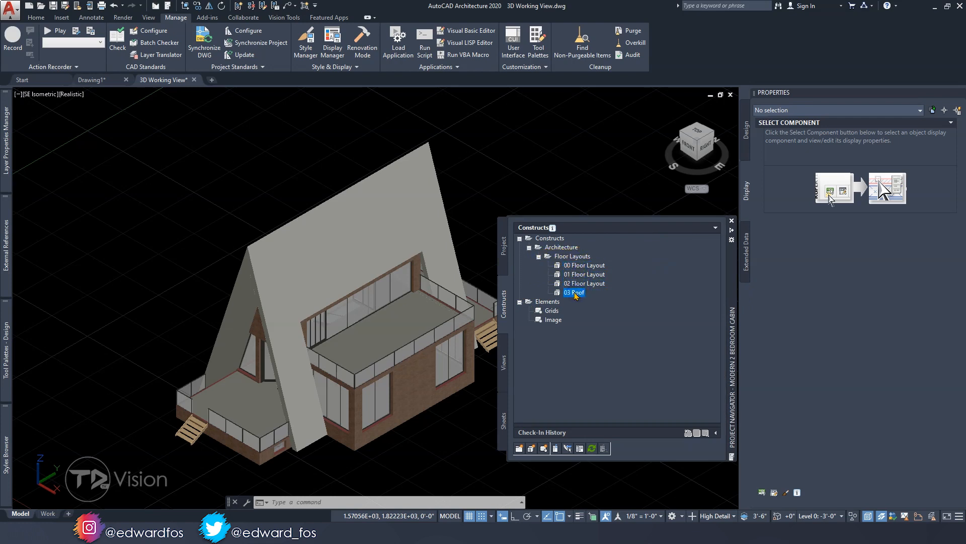
{"action": "left_click", "coordinate": [504, 365]}
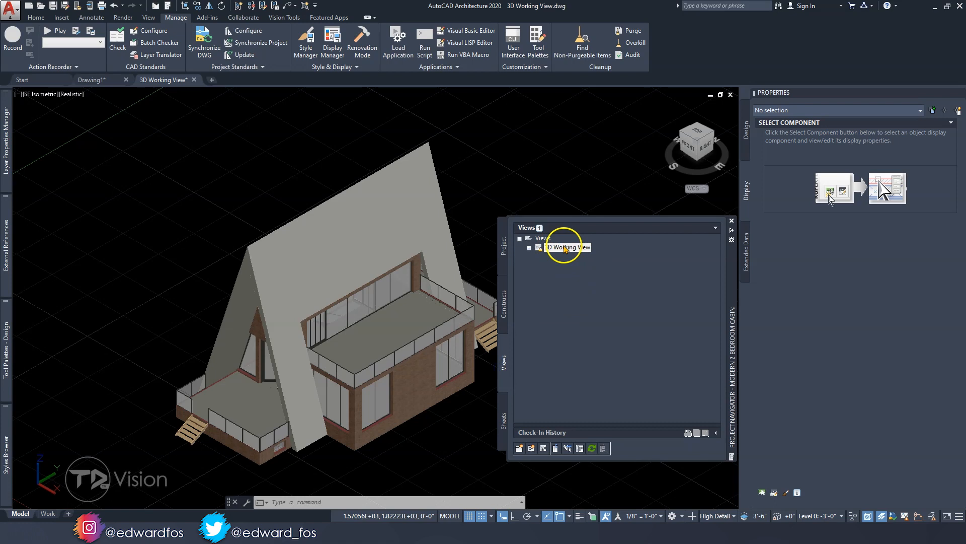
{"action": "double_click", "coordinate": [188, 150]}
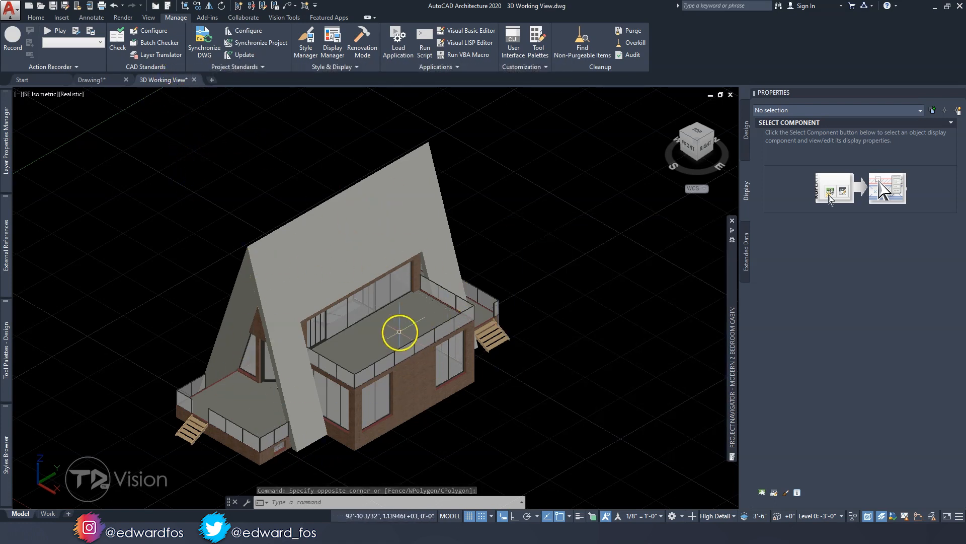
Examine the cabin's front gable and upper floor, selecting the upper floor's external reference to identify it
{"action": "left_click", "coordinate": [311, 241]}
{"action": "middle_click_drag", "start_coordinate": [337, 306], "coordinate": [360, 266], "text": "shift"}
{"action": "left_click", "coordinate": [396, 339]}
{"action": "middle_click_drag", "start_coordinate": [356, 360], "coordinate": [375, 393], "text": "shift"}
{"action": "left_click", "coordinate": [386, 375]}
{"action": "key", "text": "Escape"}
{"action": "key", "text": "Escape"}
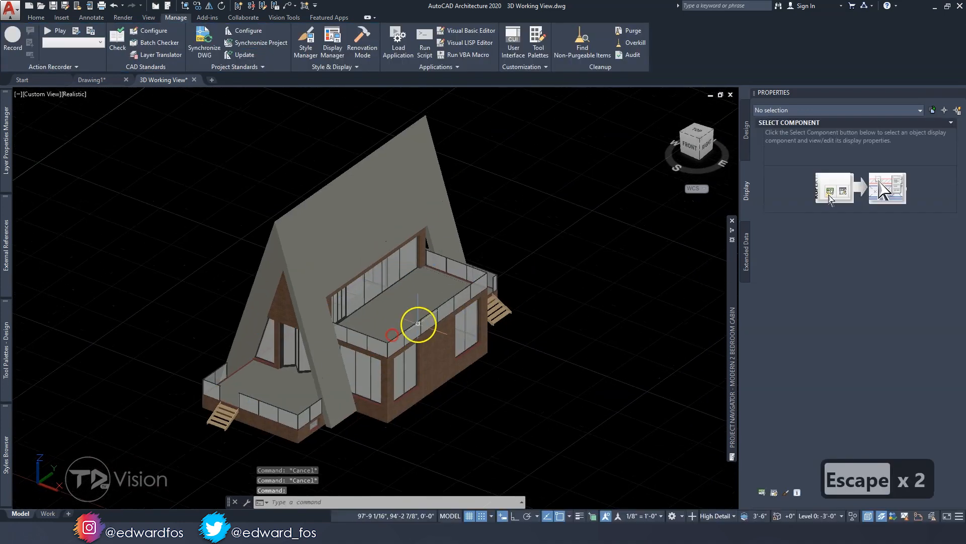
{"action": "middle_click_drag", "start_coordinate": [418, 323], "coordinate": [651, 273], "text": "shift"}
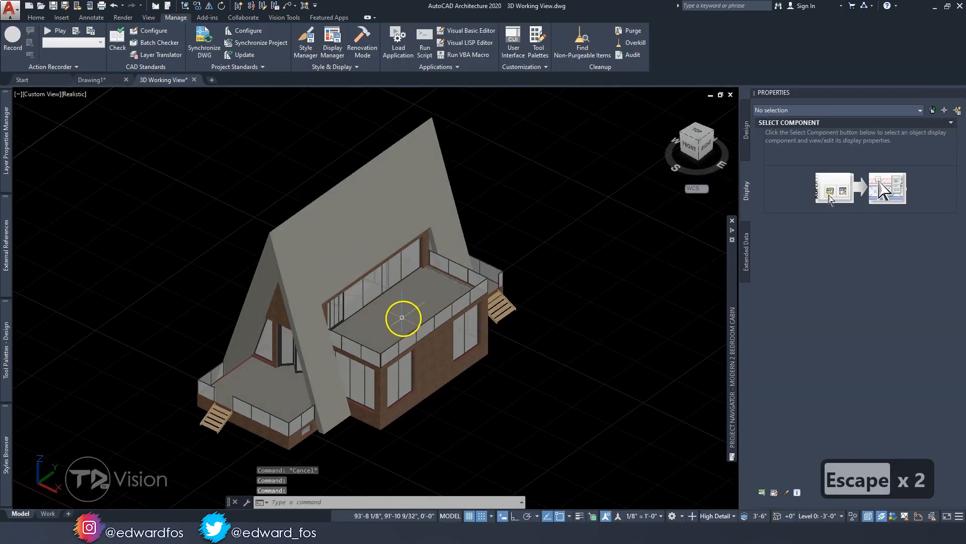
{"action": "middle_click_drag", "start_coordinate": [274, 302], "coordinate": [356, 292], "text": "shift"}
{"action": "left_click", "coordinate": [356, 291]}
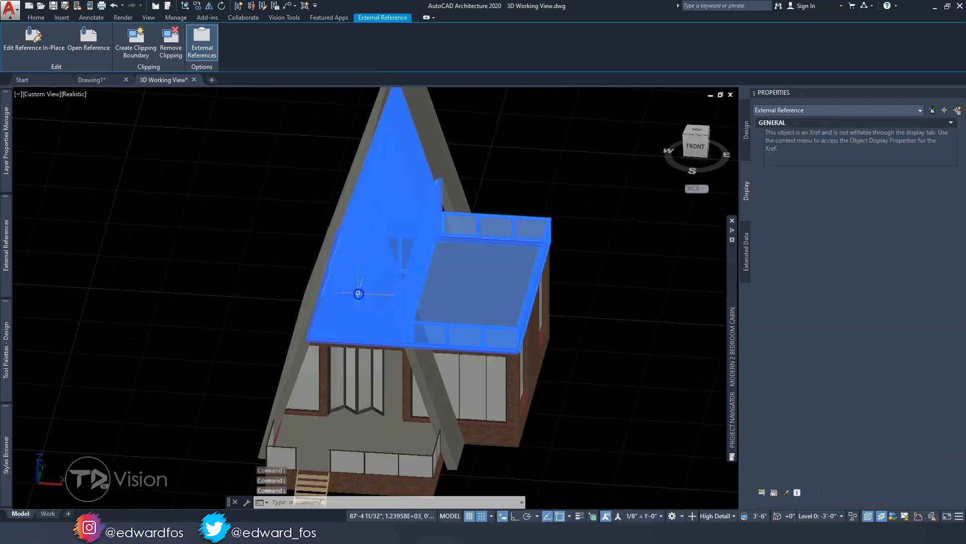
{"action": "middle_click_drag", "start_coordinate": [407, 309], "coordinate": [346, 268], "text": "shift"}
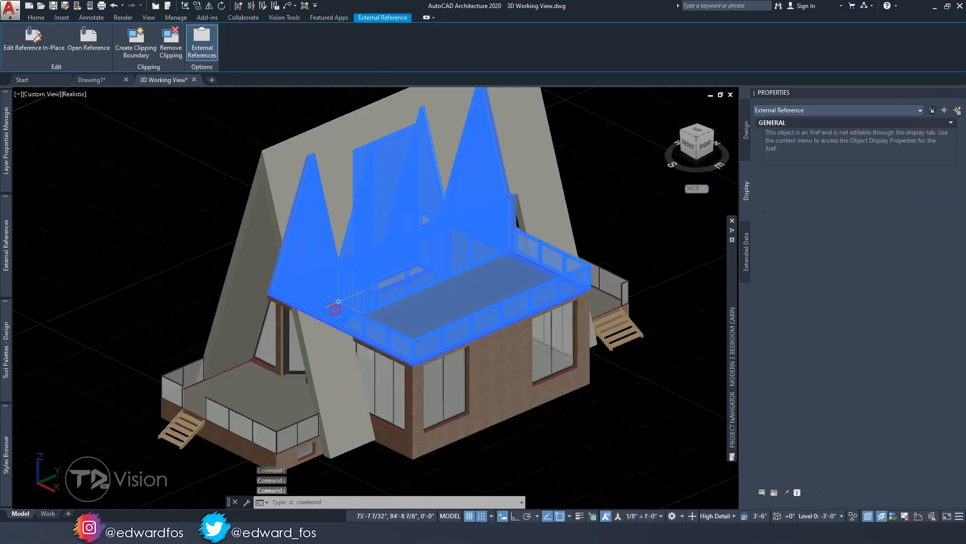
{"action": "key", "text": "Escape"}
{"action": "key", "text": "Escape"}
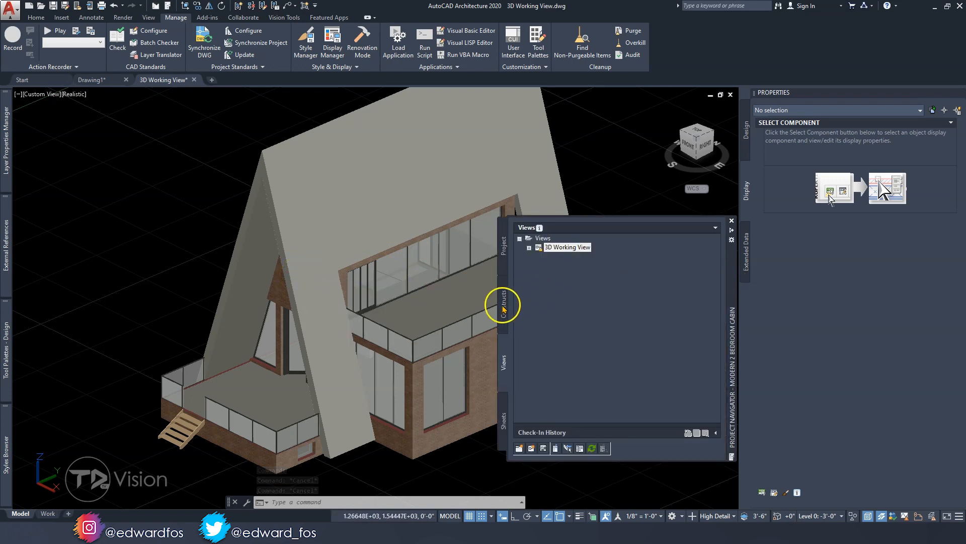
Open the 02 Floor Layout construct and focus on the wall beside the folding door
{"action": "left_click", "coordinate": [504, 304]}
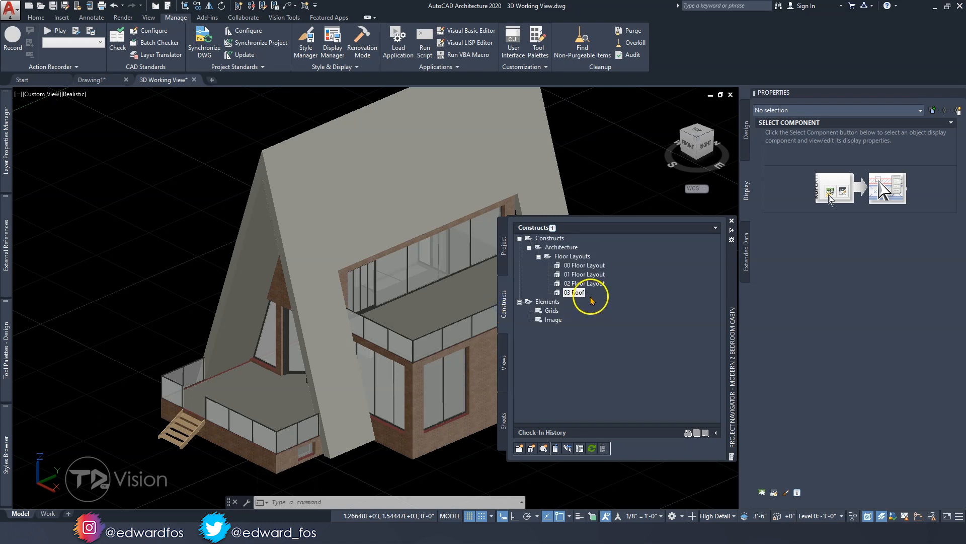
{"action": "double_click", "coordinate": [575, 284]}
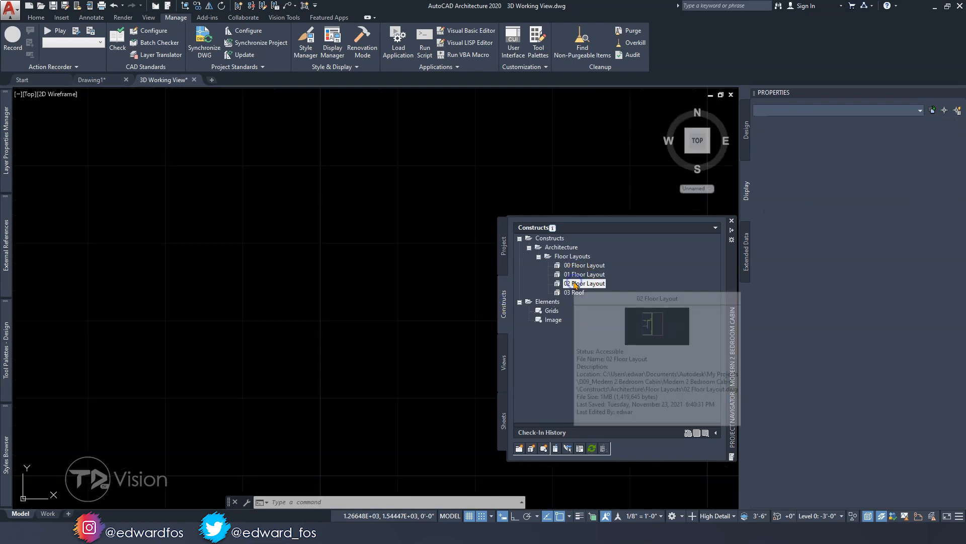
{"action": "left_click", "coordinate": [415, 261]}
{"action": "key", "text": "Escape"}
{"action": "key", "text": "Escape"}
{"action": "key", "text": "Escape"}
{"action": "middle_click_drag", "start_coordinate": [367, 308], "coordinate": [369, 323]}
{"action": "key", "text": "Escape"}
{"action": "key", "text": "Escape"}
{"action": "scroll", "coordinate": [255, 410], "scroll_direction": "up", "scroll_amount": 4}
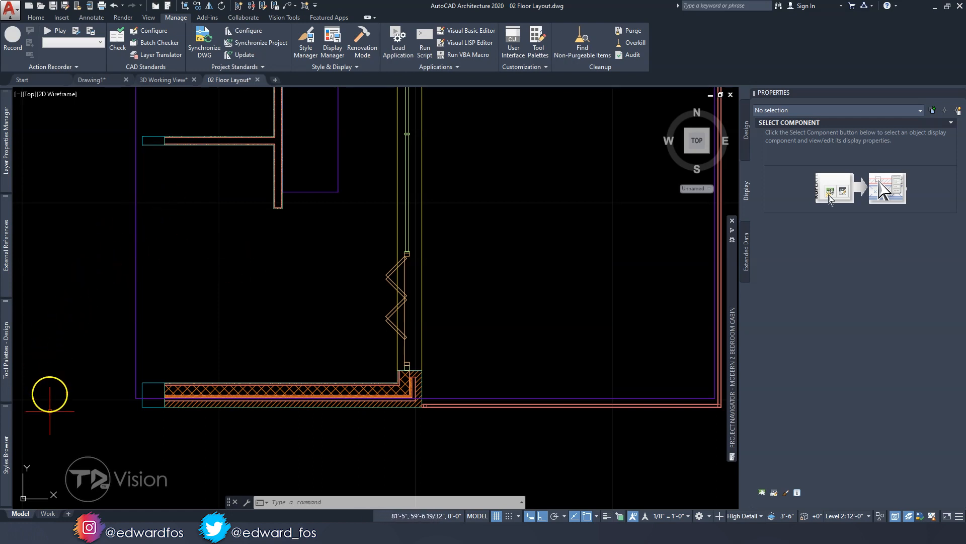
Show the content library's Window styles in the Styles Browser and look through them
{"action": "left_click", "coordinate": [7, 455]}
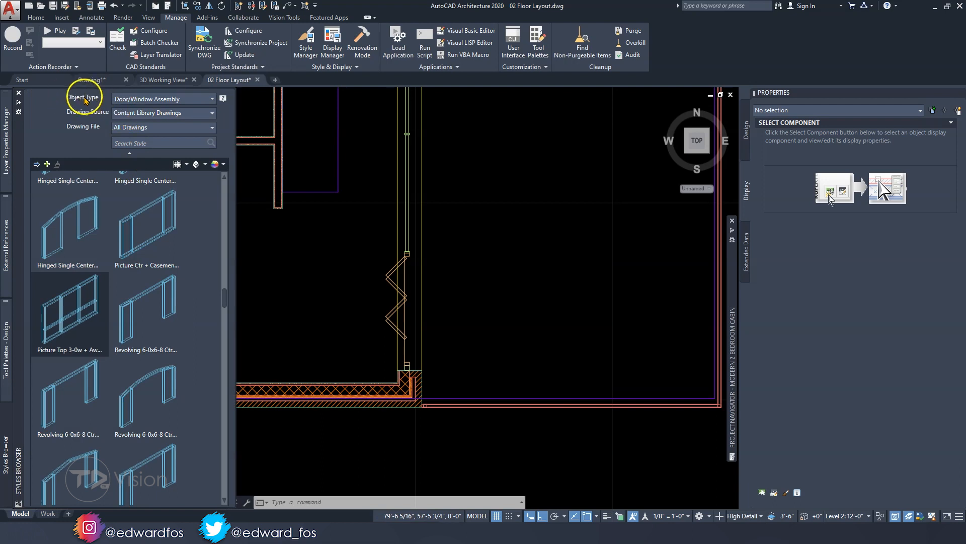
{"action": "left_click", "coordinate": [136, 99]}
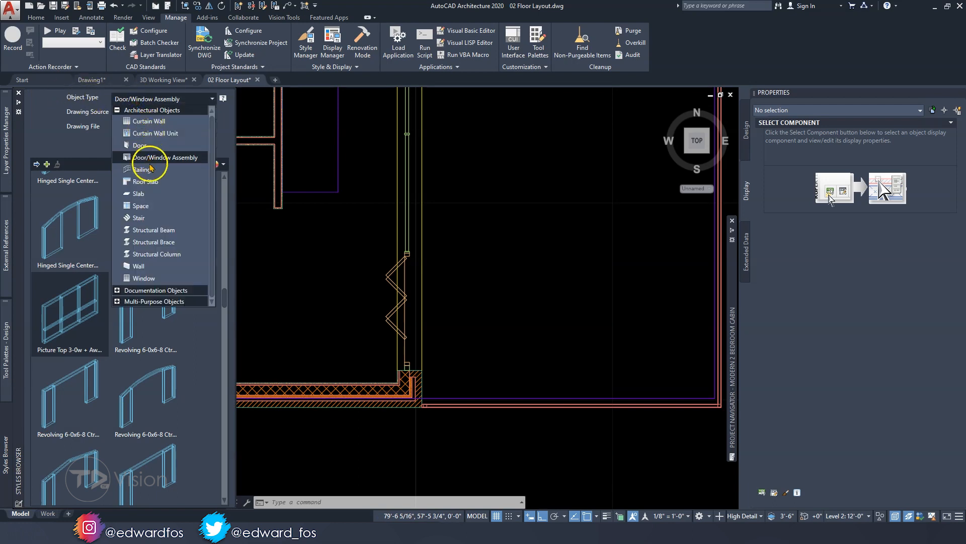
{"action": "left_click", "coordinate": [143, 277]}
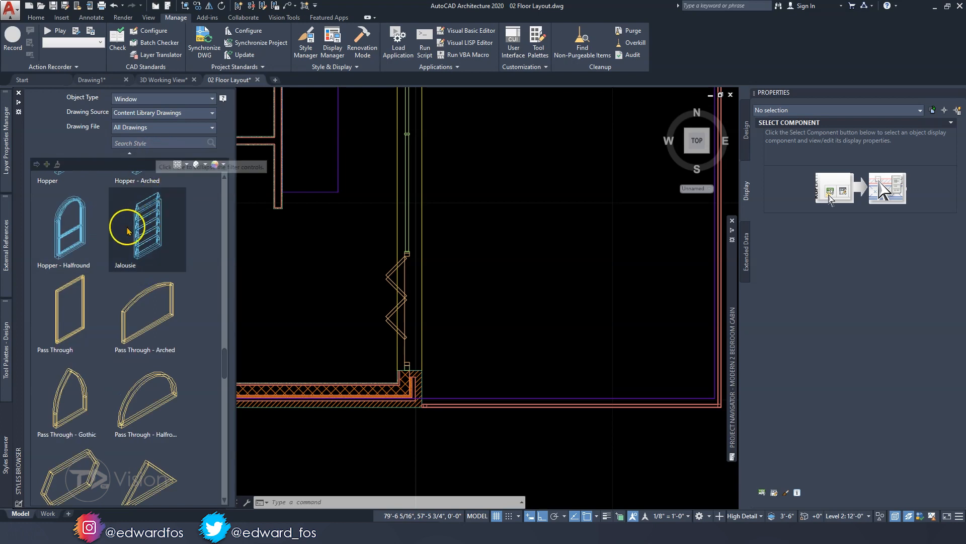
{"action": "scroll", "coordinate": [90, 295], "scroll_direction": "down", "scroll_amount": 5}
{"action": "scroll", "coordinate": [90, 296], "scroll_direction": "up", "scroll_amount": 6}
List the Door/Window Assembly styles of the content library and browse the available assemblies
{"action": "left_click", "coordinate": [172, 100]}
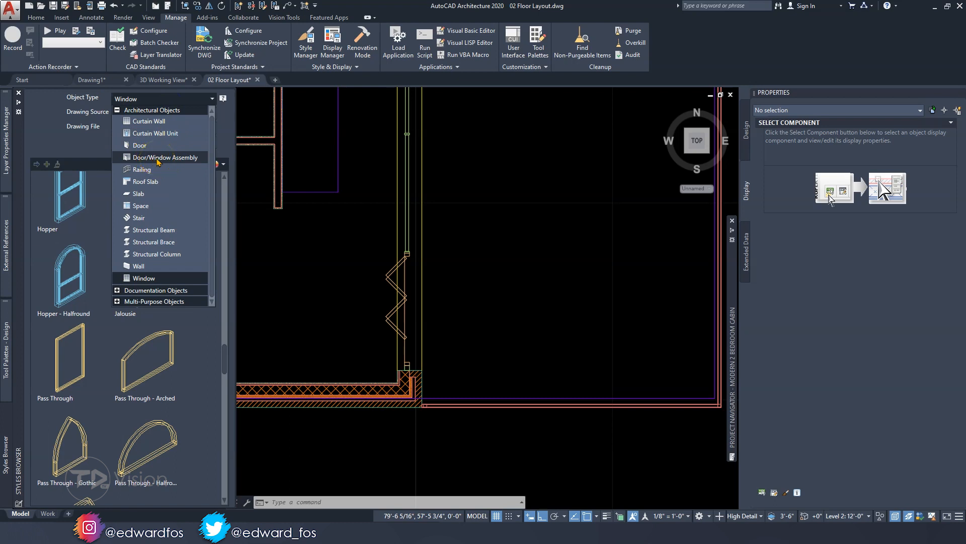
{"action": "left_click", "coordinate": [158, 162]}
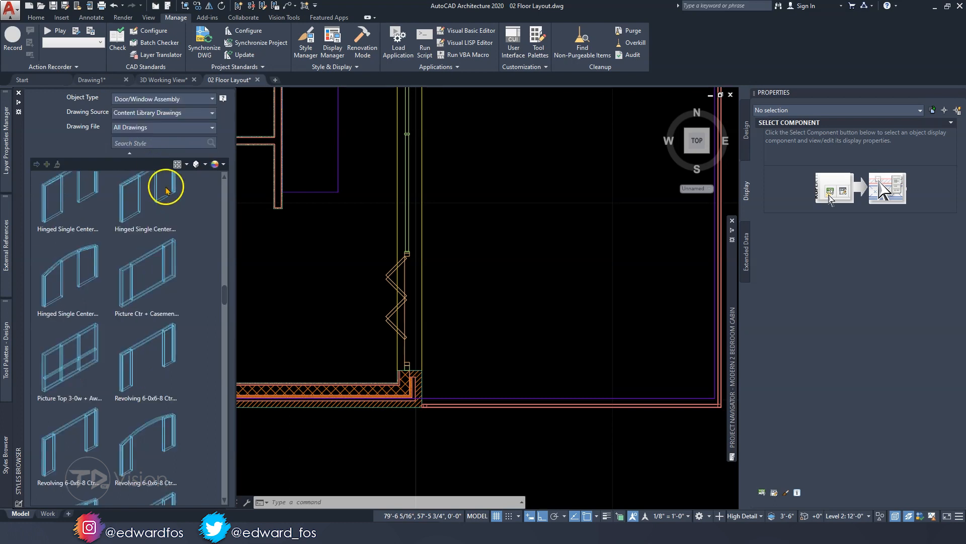
{"action": "left_click_drag", "start_coordinate": [224, 289], "coordinate": [225, 340]}
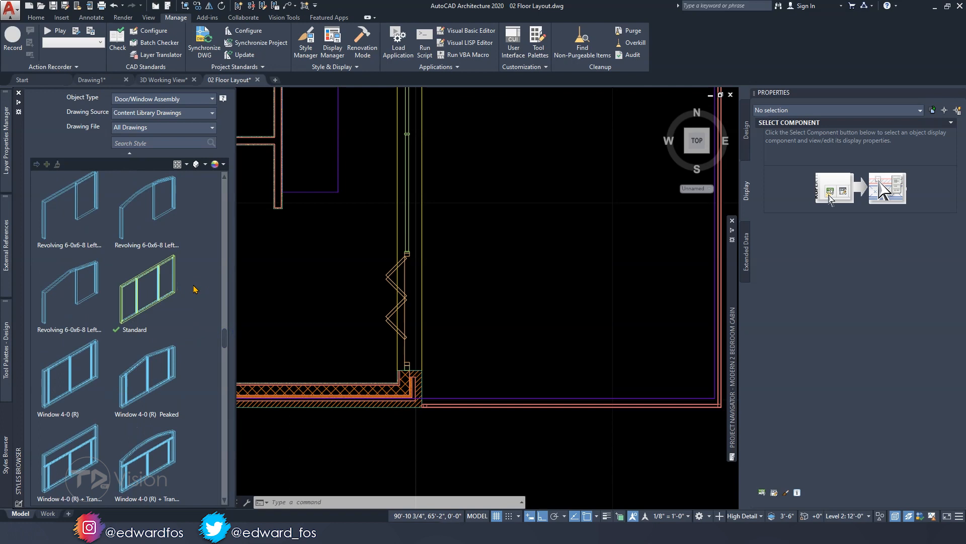
{"action": "left_click_drag", "start_coordinate": [226, 340], "coordinate": [225, 340]}
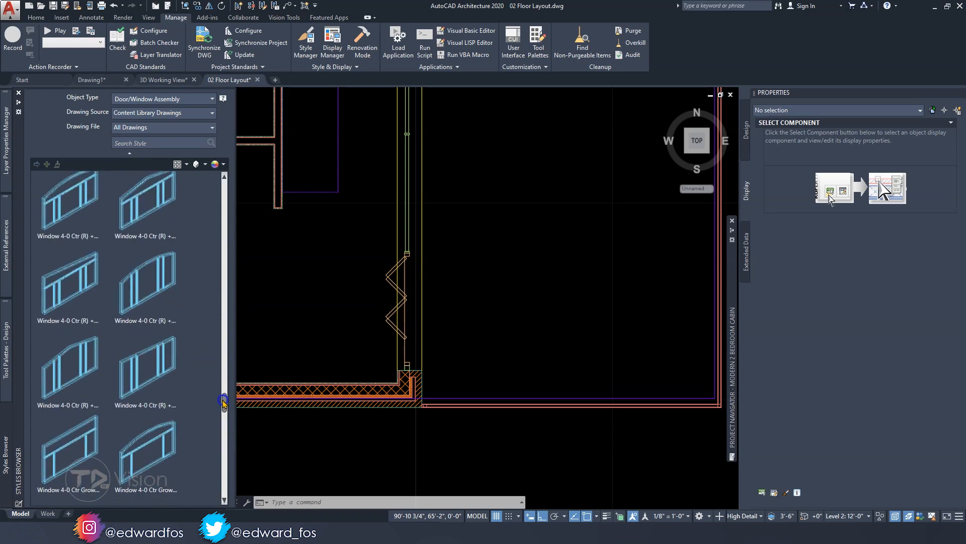
{"action": "scroll", "coordinate": [211, 358], "scroll_direction": "up", "scroll_amount": 10}
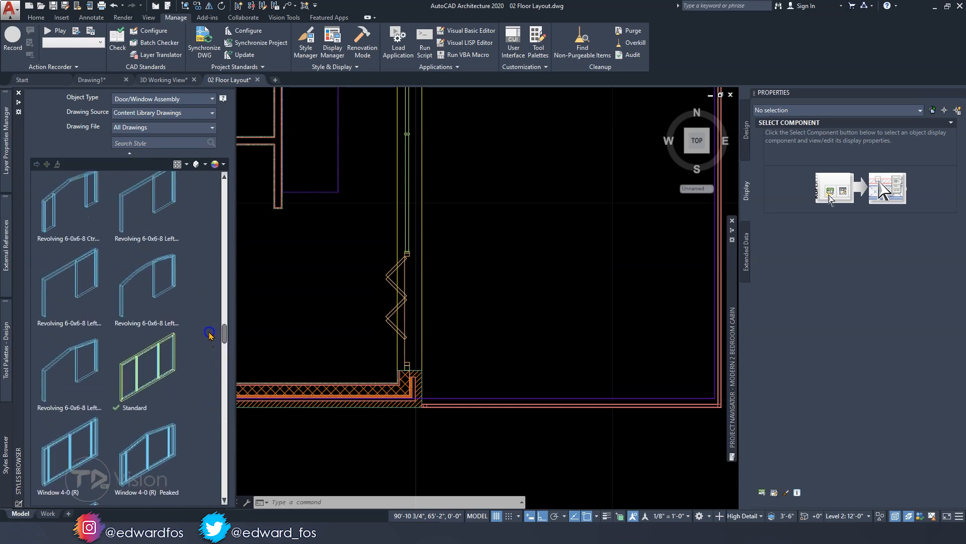
{"action": "scroll", "coordinate": [208, 322], "scroll_direction": "up", "scroll_amount": 10}
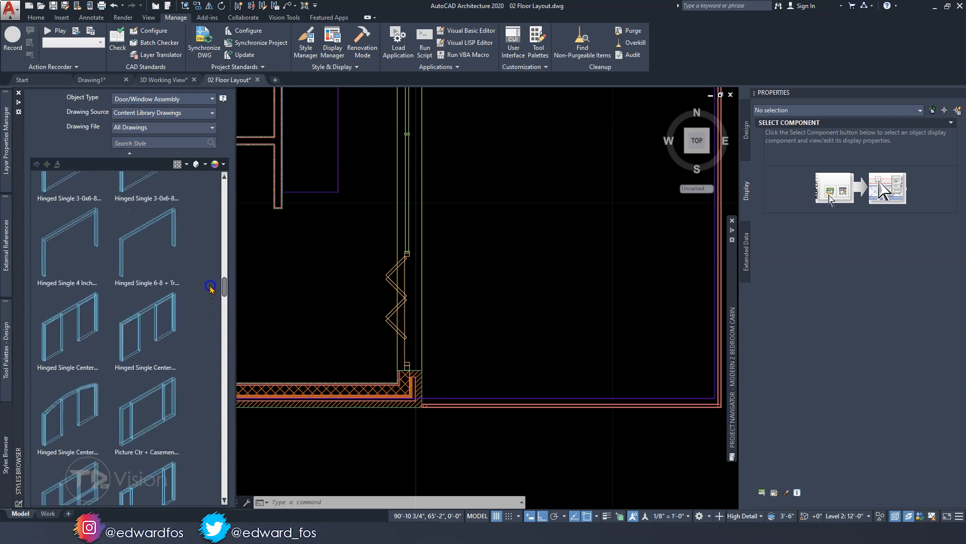
Add a Picture Top 3-0w awning window assembly, 8'-0" by 6'-0", to the horizontal exterior wall beside the folding door
{"action": "scroll", "coordinate": [212, 263], "scroll_direction": "down", "scroll_amount": 5}
{"action": "left_click", "coordinate": [58, 300]}
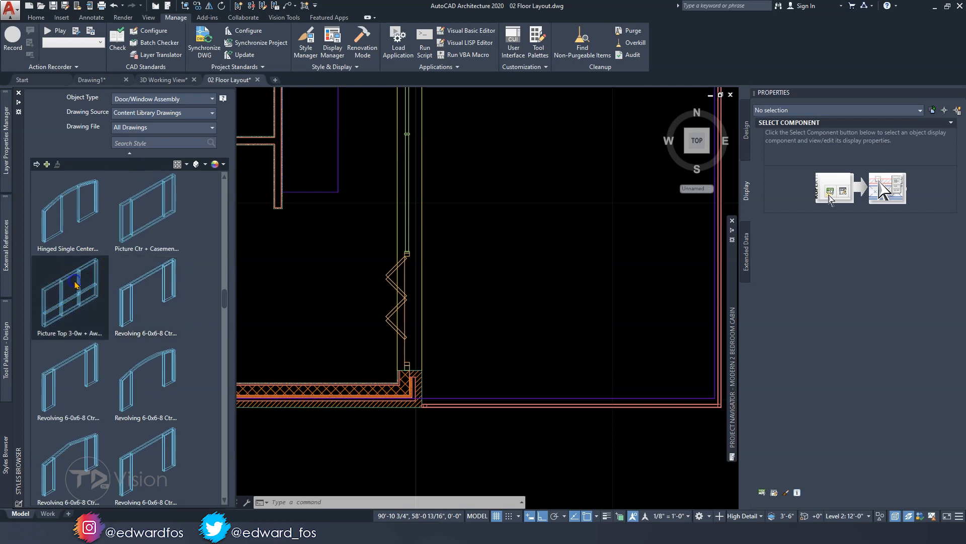
{"action": "right_click", "coordinate": [78, 295]}
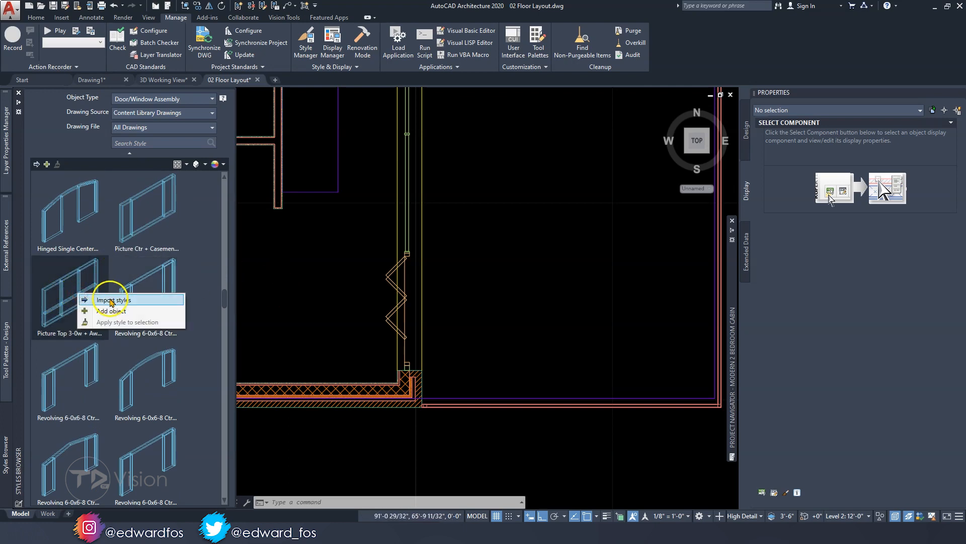
{"action": "left_click", "coordinate": [110, 310]}
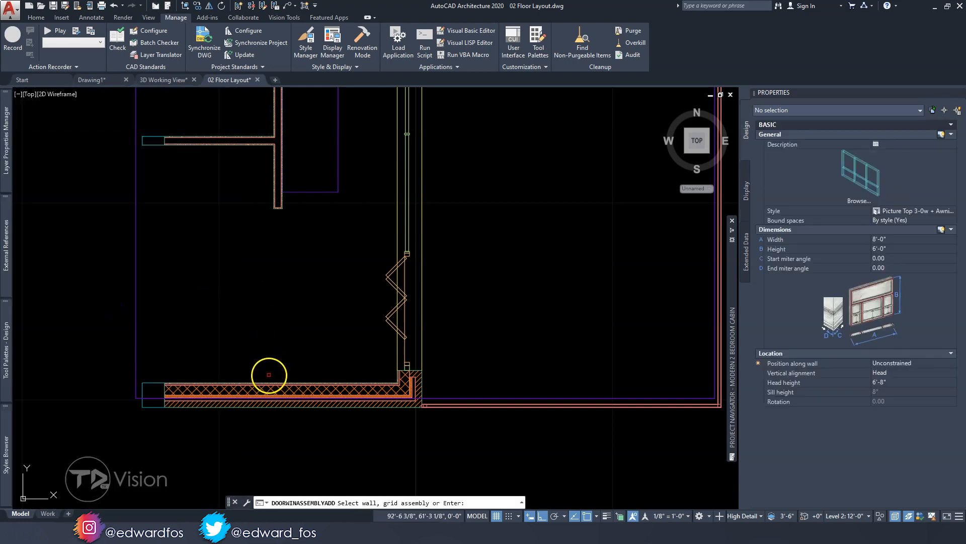
{"action": "scroll", "coordinate": [271, 392], "scroll_direction": "up", "scroll_amount": 4}
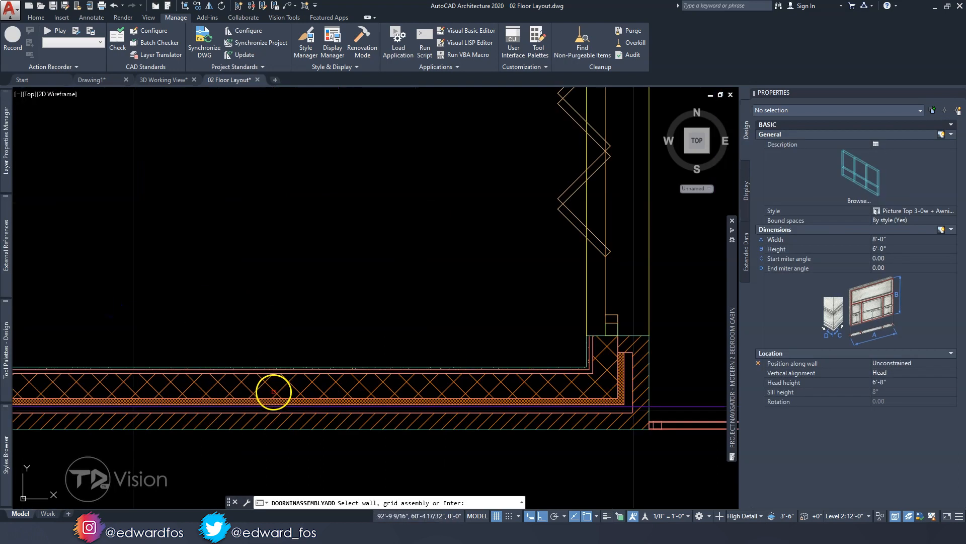
{"action": "left_click", "coordinate": [273, 392]}
{"action": "scroll", "coordinate": [383, 322], "scroll_direction": "down", "scroll_amount": 3}
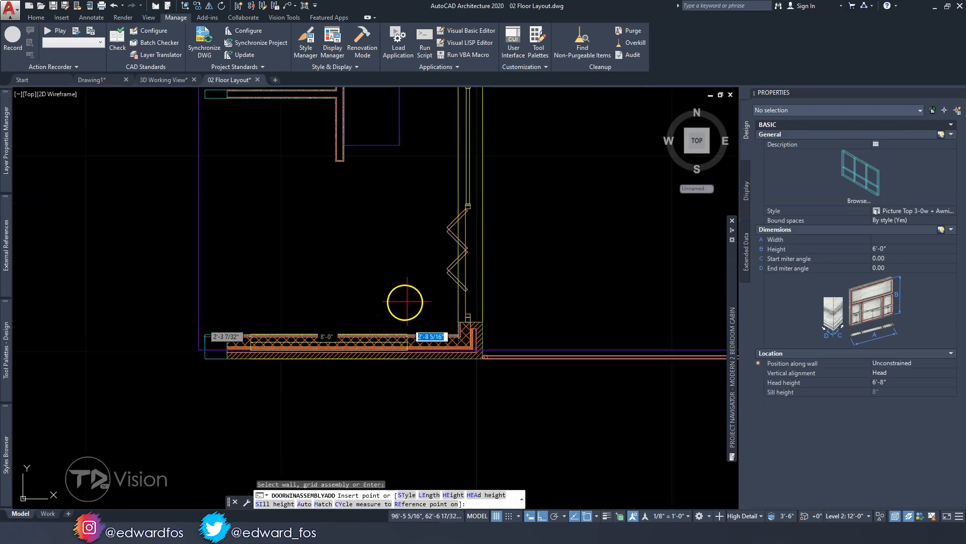
{"action": "left_click", "coordinate": [430, 321]}
{"action": "key", "text": "Escape"}
{"action": "key", "text": "Escape"}
{"action": "key", "text": "Escape"}
{"action": "key", "text": "Escape"}
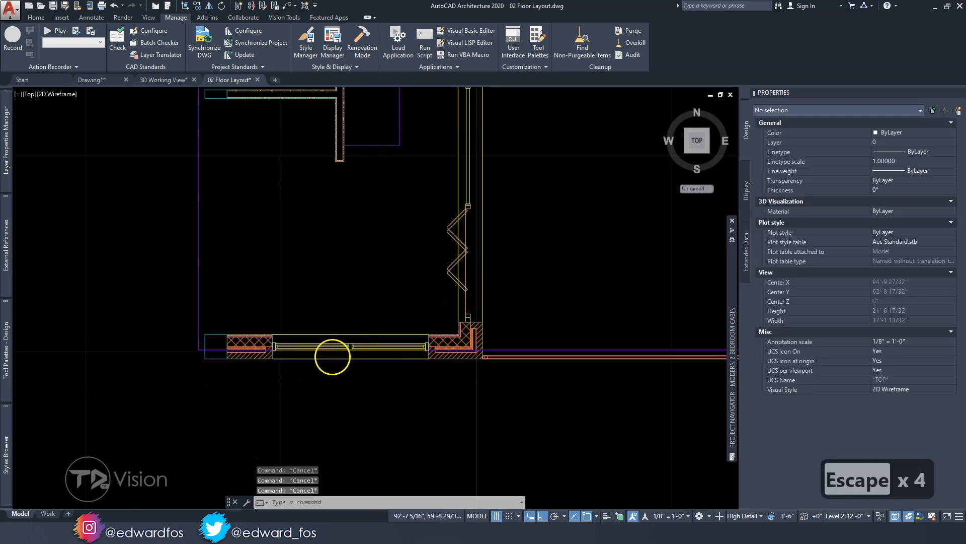
Examine the new assembly in plan, selecting its picture window infill and the whole assembly to identify each
{"action": "scroll", "coordinate": [332, 356], "scroll_direction": "up", "scroll_amount": 2}
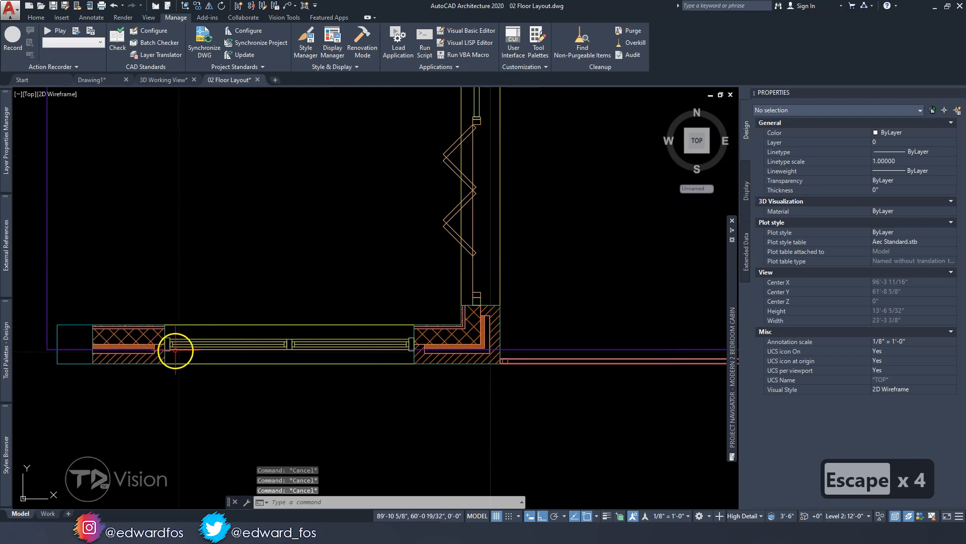
{"action": "scroll", "coordinate": [175, 350], "scroll_direction": "up", "scroll_amount": 2}
{"action": "left_click", "coordinate": [183, 327]}
{"action": "scroll", "coordinate": [135, 334], "scroll_direction": "up", "scroll_amount": 1}
{"action": "middle_click_drag", "start_coordinate": [134, 334], "coordinate": [205, 349]}
{"action": "scroll", "coordinate": [206, 333], "scroll_direction": "down", "scroll_amount": 2}
{"action": "scroll", "coordinate": [227, 334], "scroll_direction": "up", "scroll_amount": 1}
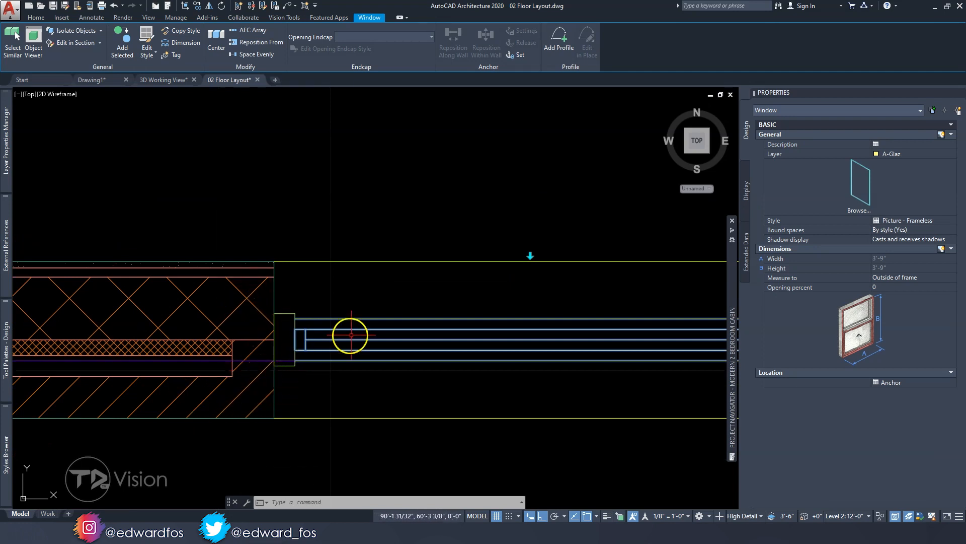
{"action": "scroll", "coordinate": [350, 335], "scroll_direction": "down", "scroll_amount": 4}
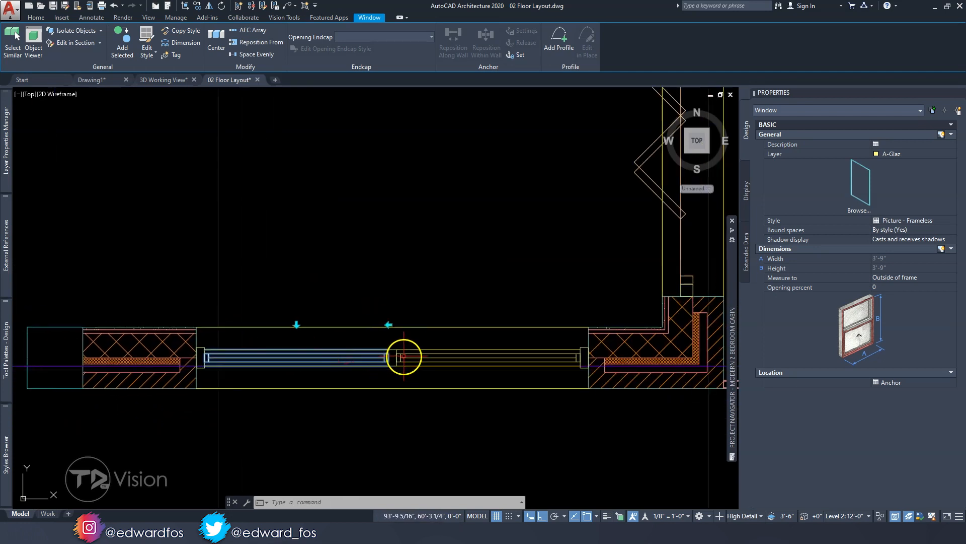
{"action": "key", "text": "Escape"}
{"action": "left_click", "coordinate": [393, 356]}
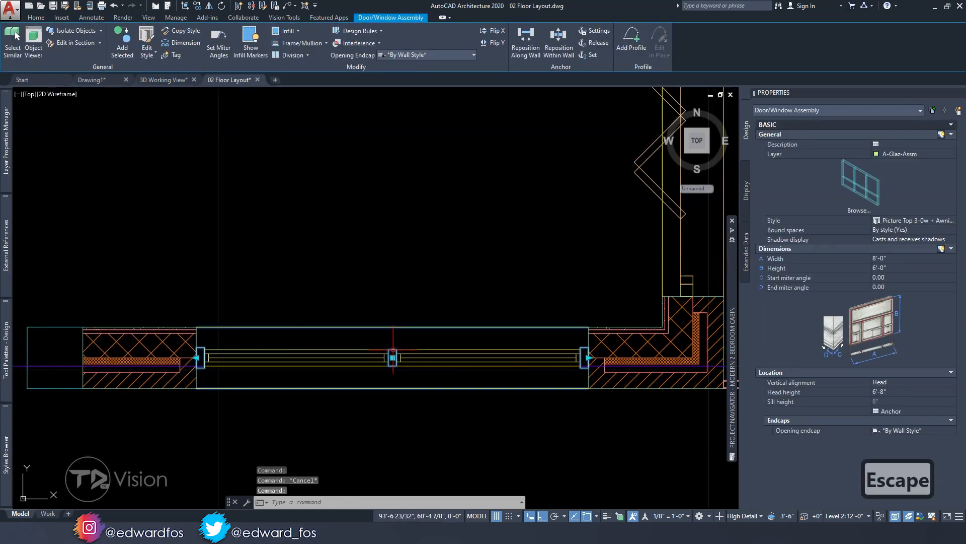
{"action": "key", "text": "Escape"}
Measure the vertical offset between the assembly's frame and the adjacent wall layer with a temporary linear dimension
{"action": "scroll", "coordinate": [207, 360], "scroll_direction": "up", "scroll_amount": 6}
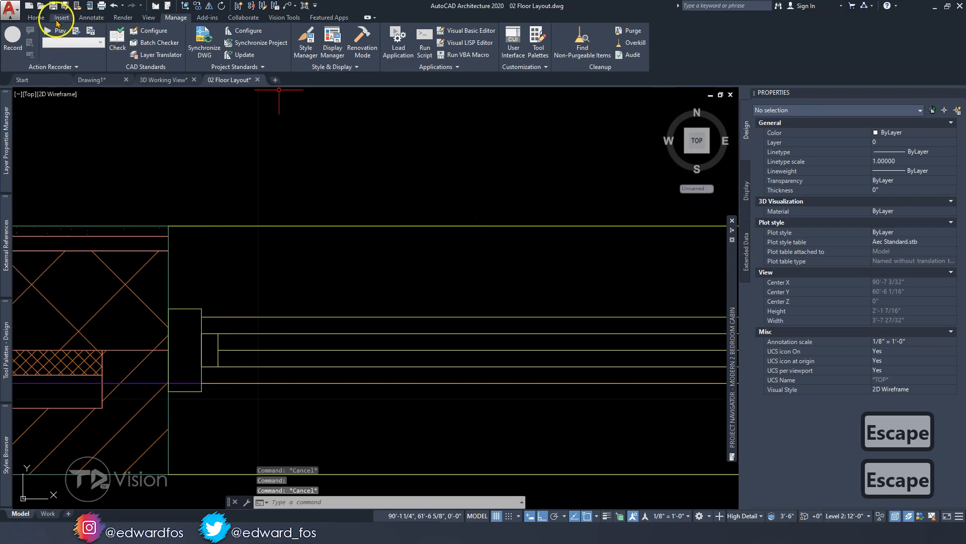
{"action": "left_click", "coordinate": [36, 17]}
{"action": "left_click", "coordinate": [527, 30]}
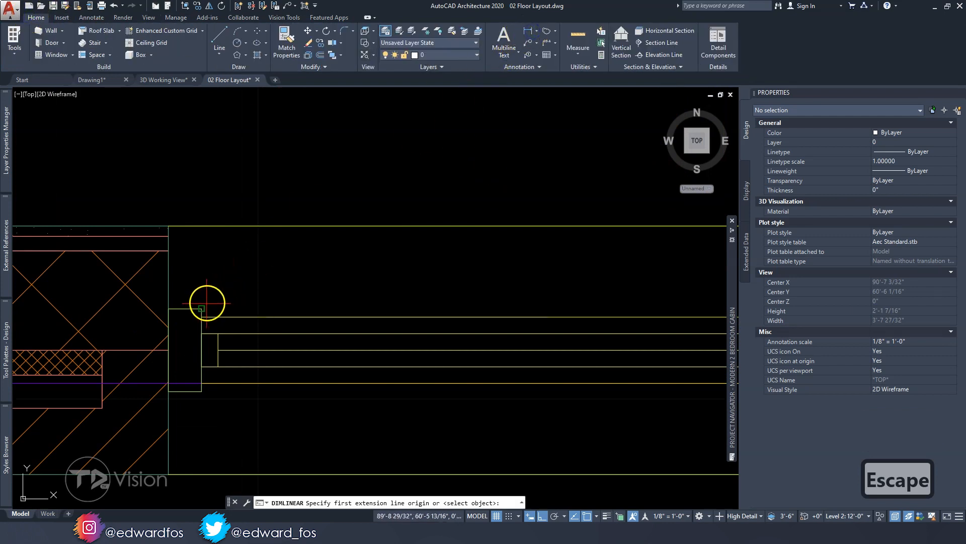
{"action": "left_click", "coordinate": [171, 347]}
{"action": "left_click", "coordinate": [170, 392]}
{"action": "scroll", "coordinate": [170, 394], "scroll_direction": "down", "scroll_amount": 5}
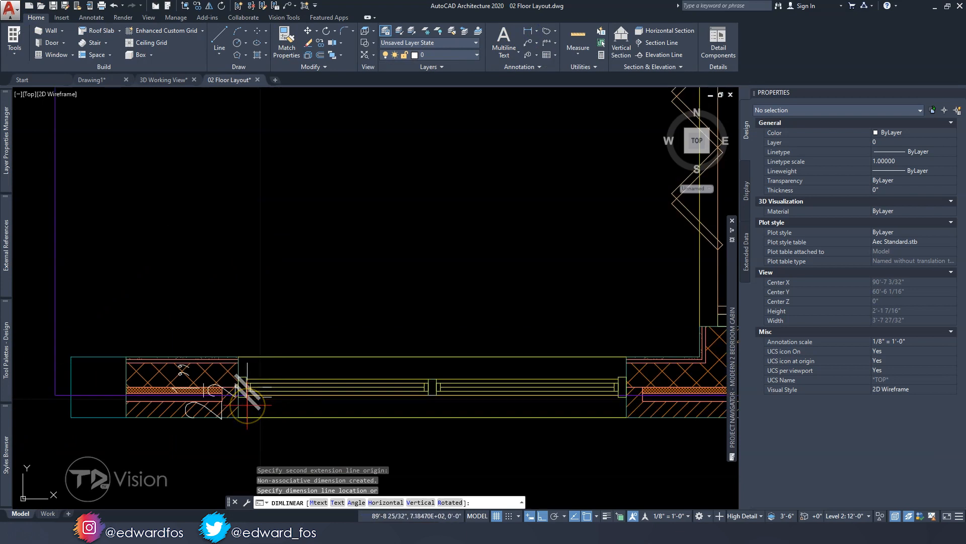
{"action": "key", "text": "Escape"}
Move the window assembly 2.5" within the wall toward the interior
{"action": "middle_click_drag", "start_coordinate": [378, 366], "coordinate": [326, 356]}
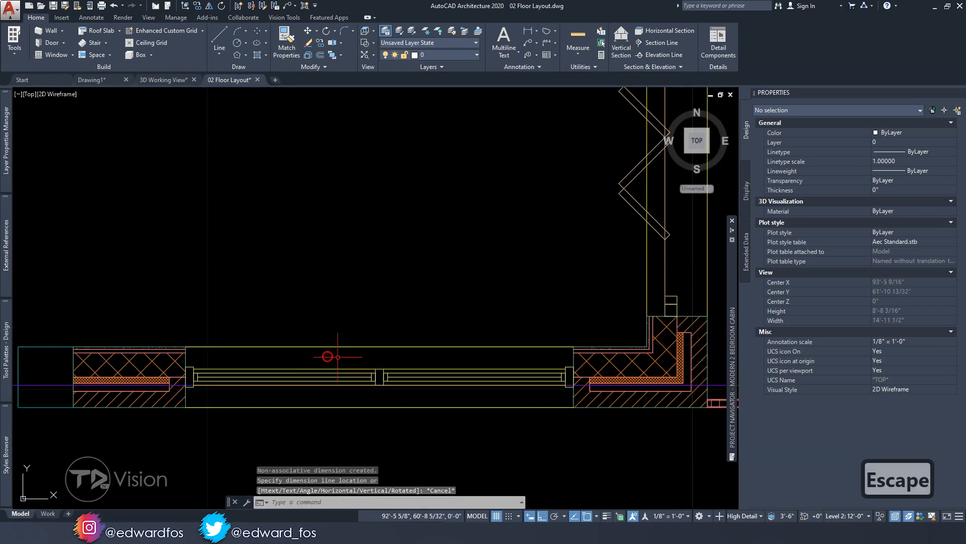
{"action": "left_click", "coordinate": [379, 370]}
{"action": "mouse_move", "coordinate": [380, 378]}
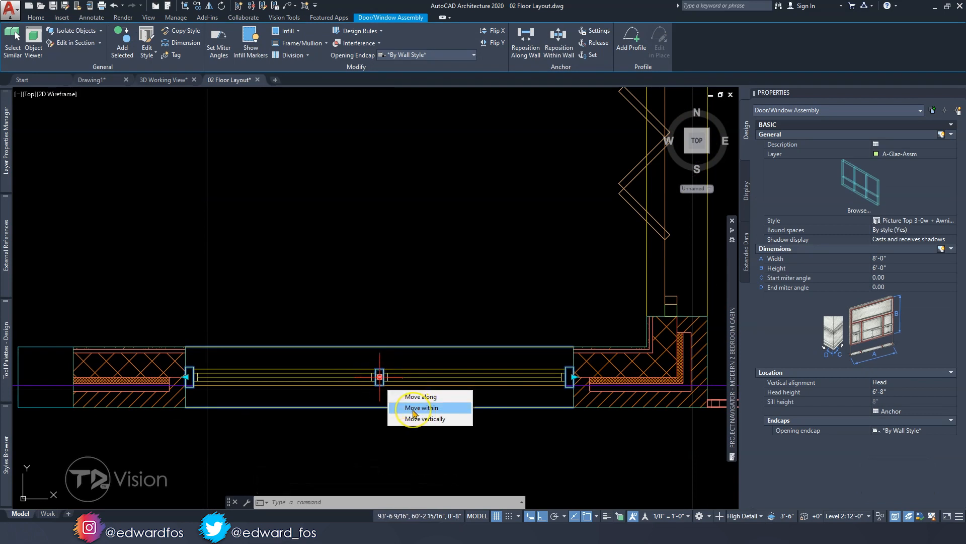
{"action": "left_click", "coordinate": [414, 408]}
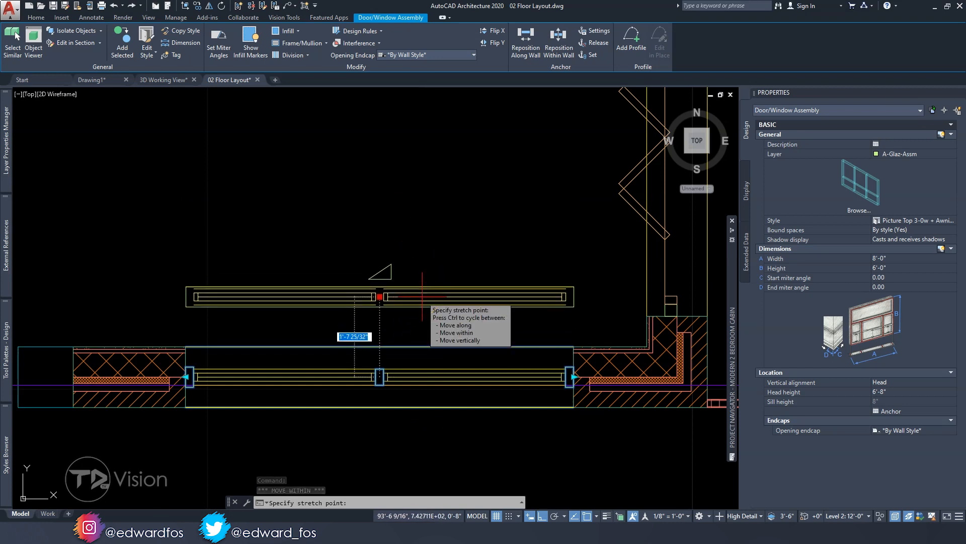
{"action": "type", "text": "2.5"}
{"action": "key", "text": "Return"}
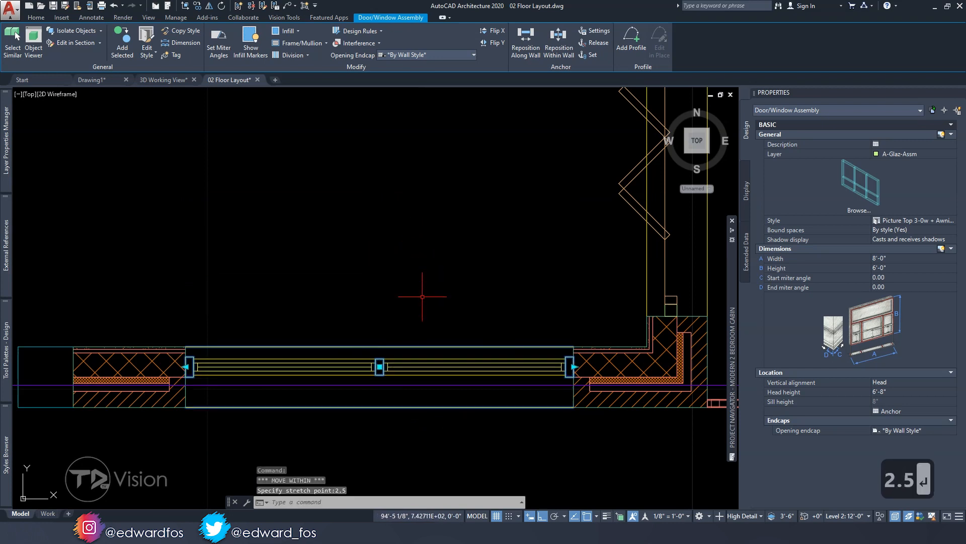
{"action": "key", "text": "Escape"}
{"action": "key", "text": "Escape"}
{"action": "key", "text": "Escape"}
Check how the repositioned assembly's frame lines up with the wall's layers
{"action": "scroll", "coordinate": [208, 362], "scroll_direction": "up", "scroll_amount": 4}
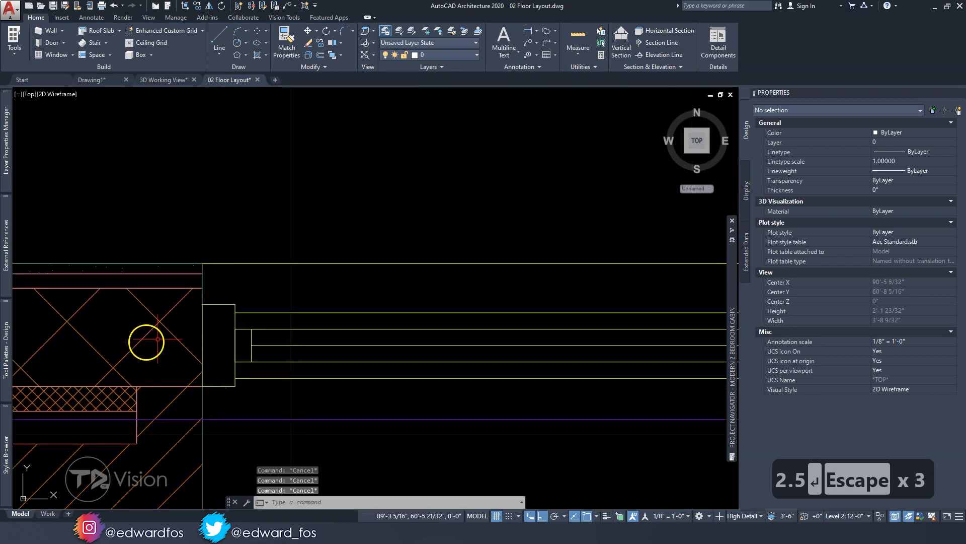
{"action": "scroll", "coordinate": [171, 334], "scroll_direction": "down", "scroll_amount": 3}
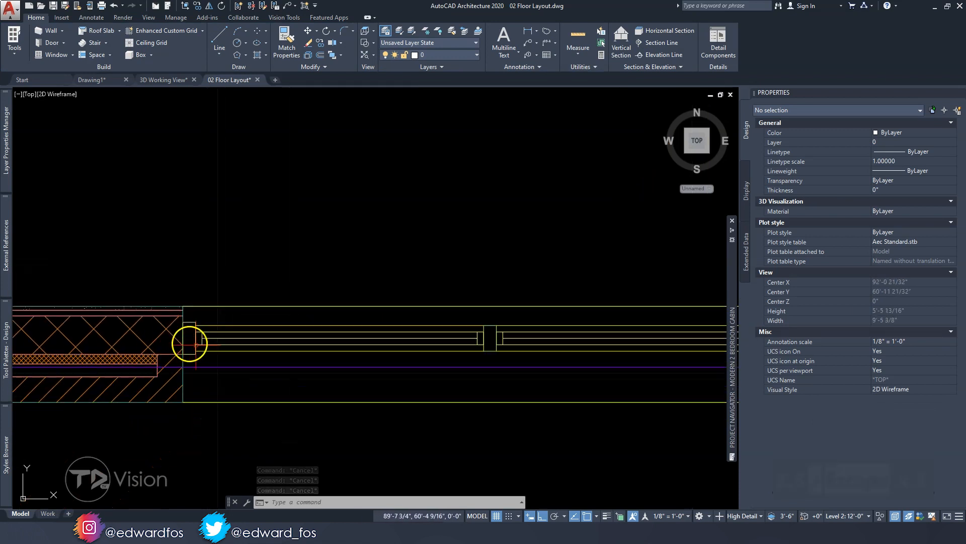
{"action": "scroll", "coordinate": [183, 340], "scroll_direction": "down", "scroll_amount": 5}
{"action": "middle_click_drag", "start_coordinate": [258, 345], "coordinate": [287, 337]}
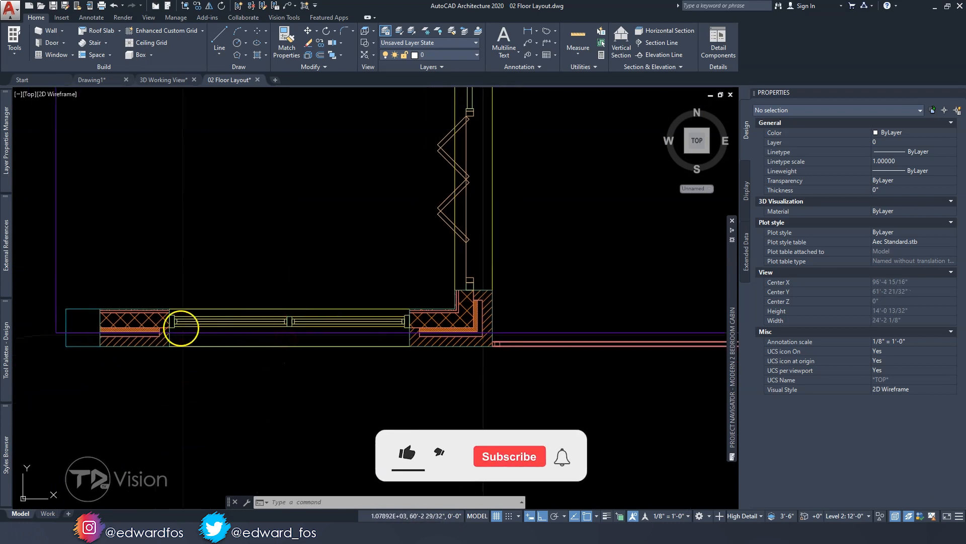
{"action": "key", "text": "Escape"}
{"action": "key", "text": "Escape"}
{"action": "scroll", "coordinate": [188, 316], "scroll_direction": "down", "scroll_amount": 3}
{"action": "key", "text": "Escape"}
{"action": "key", "text": "Escape"}
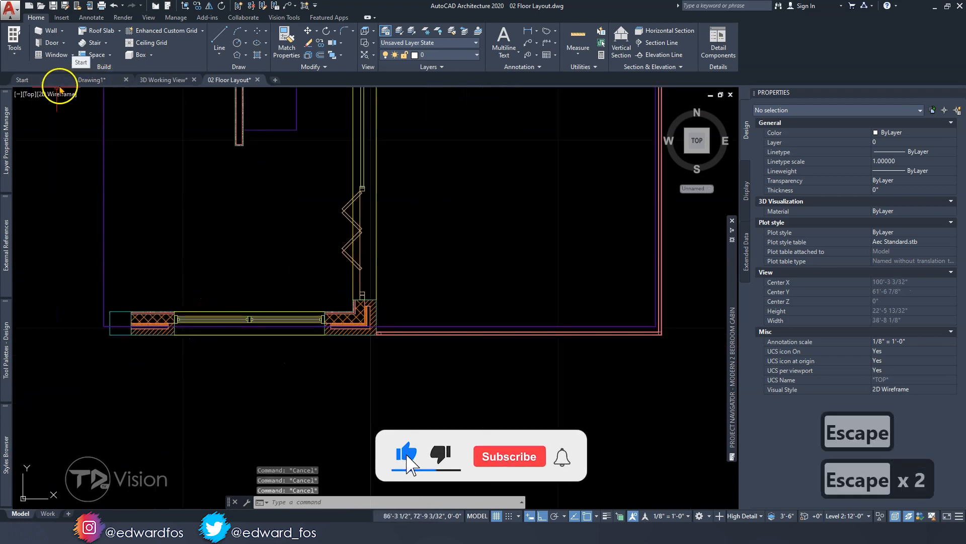
Switch to the Front view and isolate the window assembly together with the brick gable wall
{"action": "left_click", "coordinate": [31, 94]}
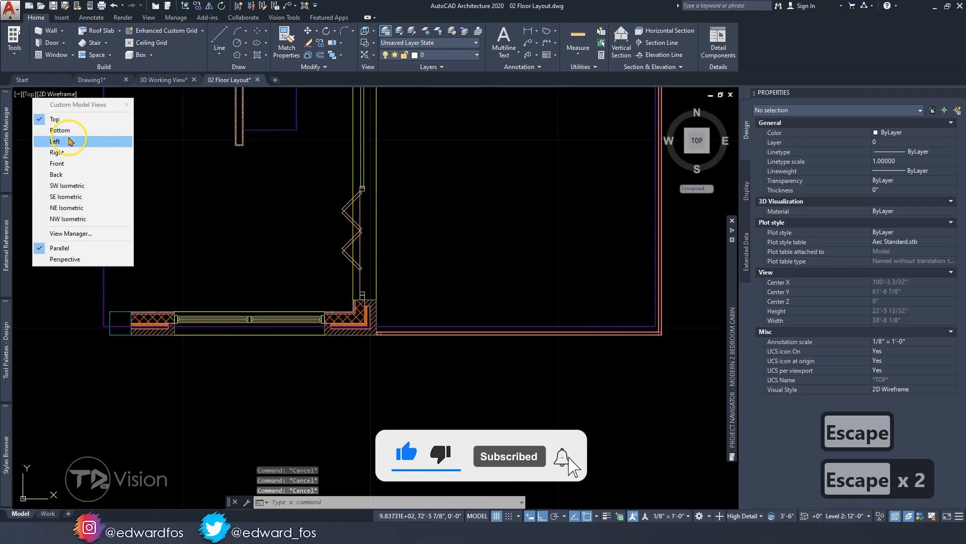
{"action": "left_click", "coordinate": [63, 162]}
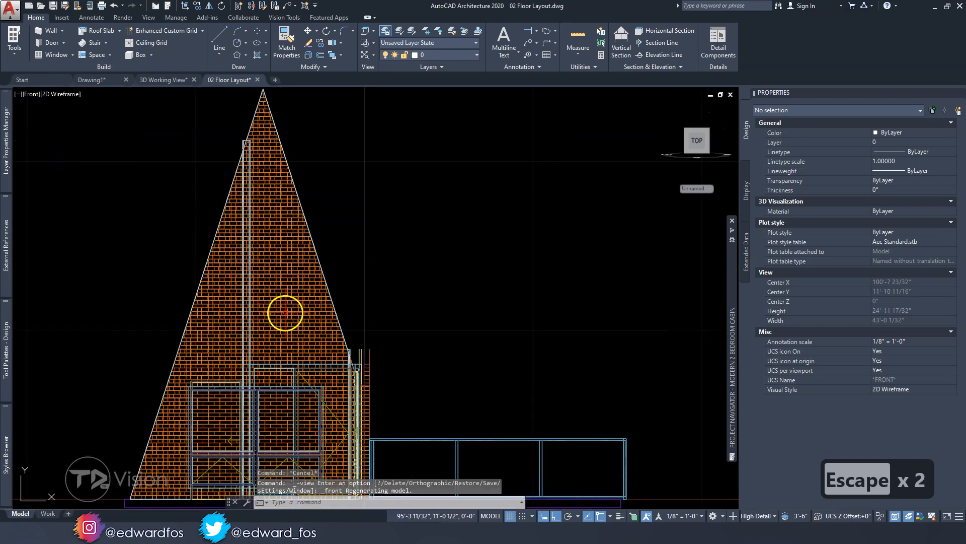
{"action": "scroll", "coordinate": [286, 313], "scroll_direction": "up", "scroll_amount": 4}
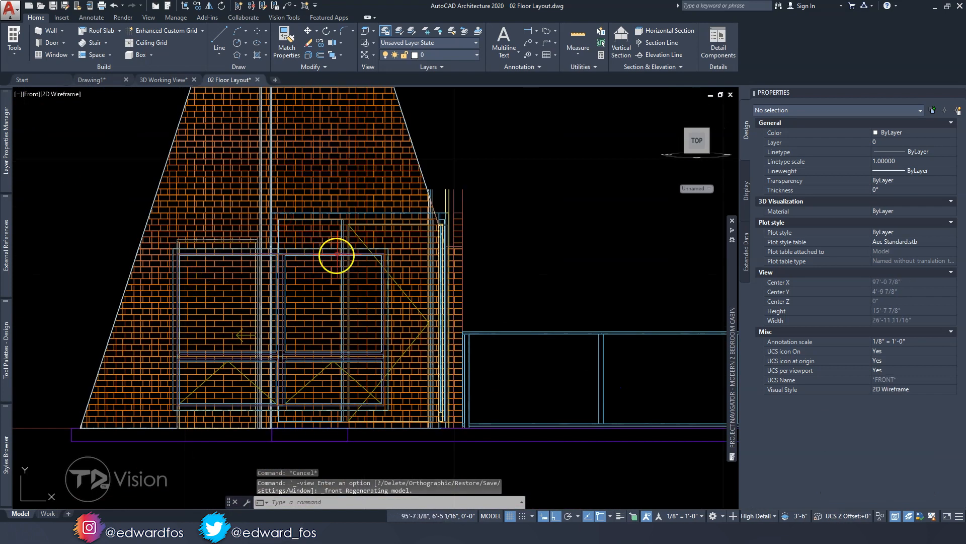
{"action": "left_click", "coordinate": [331, 249]}
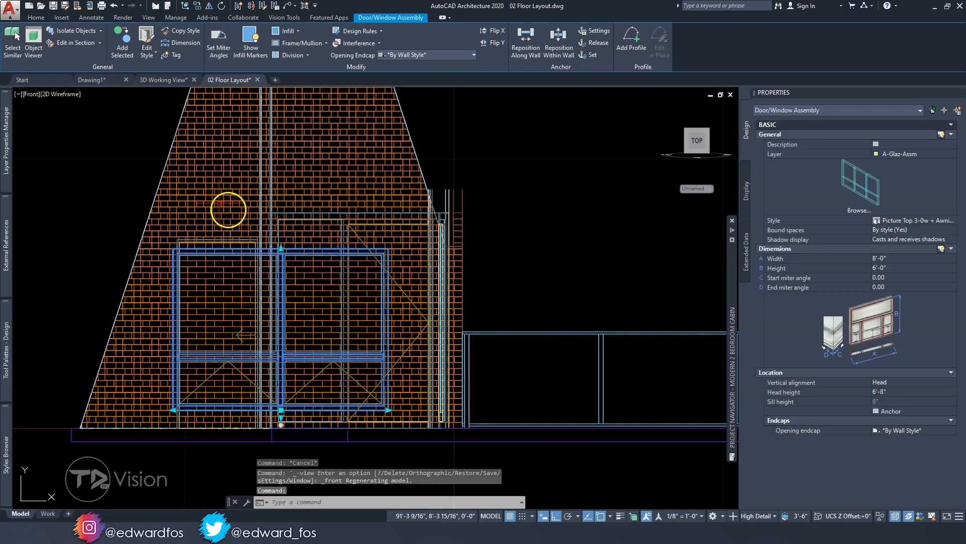
{"action": "left_click", "coordinate": [163, 198]}
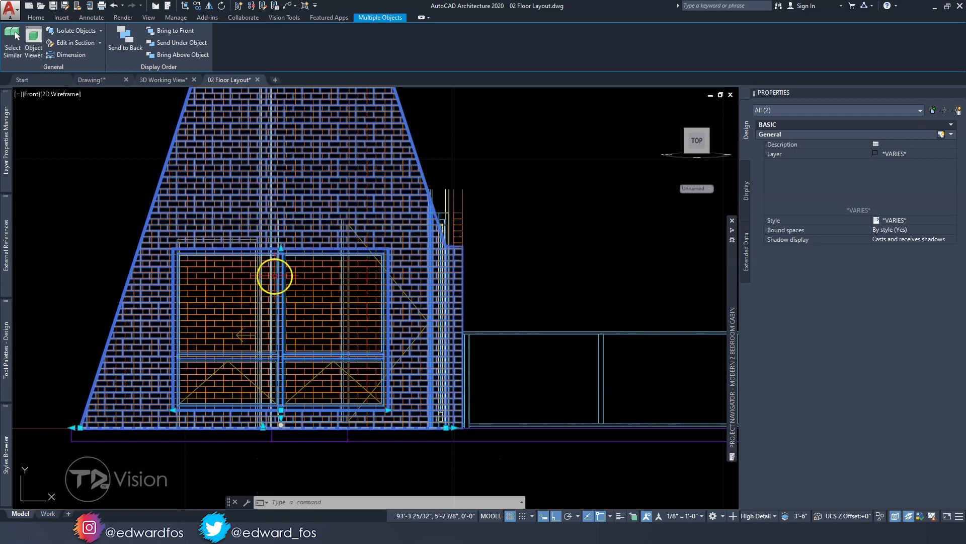
{"action": "left_click", "coordinate": [77, 36]}
{"action": "key", "text": "Escape"}
{"action": "key", "text": "Escape"}
{"action": "mouse_move", "coordinate": [401, 256]}
{"action": "middle_mouse_down", "text": "shift"}
{"action": "mouse_move", "coordinate": [451, 289]}
{"action": "mouse_move", "coordinate": [327, 319]}
{"action": "mouse_move", "coordinate": [218, 312]}
{"action": "mouse_move", "coordinate": [341, 324]}
{"action": "mouse_move", "coordinate": [445, 310]}
{"action": "mouse_move", "coordinate": [457, 294]}
{"action": "middle_mouse_up", "text": "shift"}
{"action": "key", "text": "Escape"}
{"action": "left_click", "coordinate": [698, 144]}
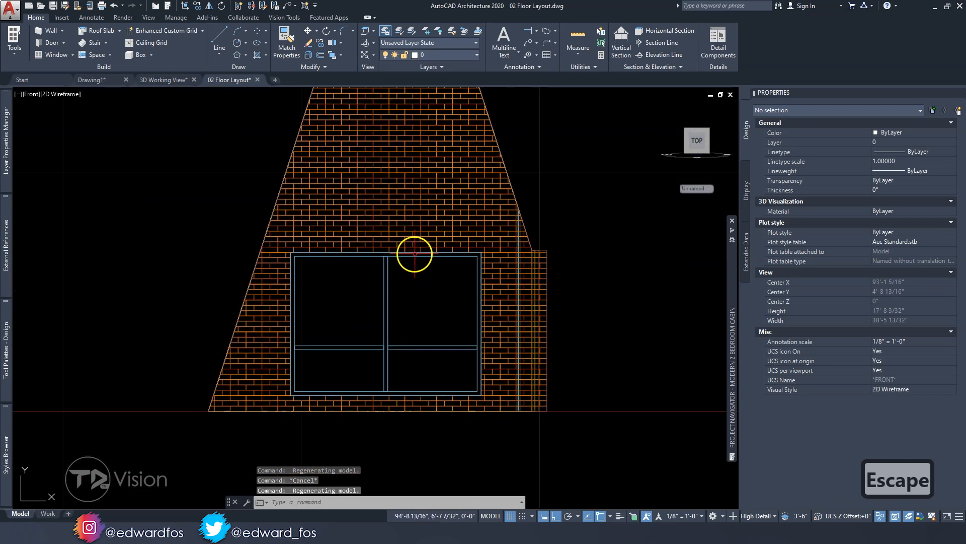
Set the window assembly's head height to 7'-0"
{"action": "left_click", "coordinate": [415, 253]}
{"action": "mouse_move", "coordinate": [435, 339]}
{"action": "middle_mouse_down"}
{"action": "mouse_move", "coordinate": [423, 310]}
{"action": "mouse_move", "coordinate": [387, 301]}
{"action": "middle_mouse_up"}
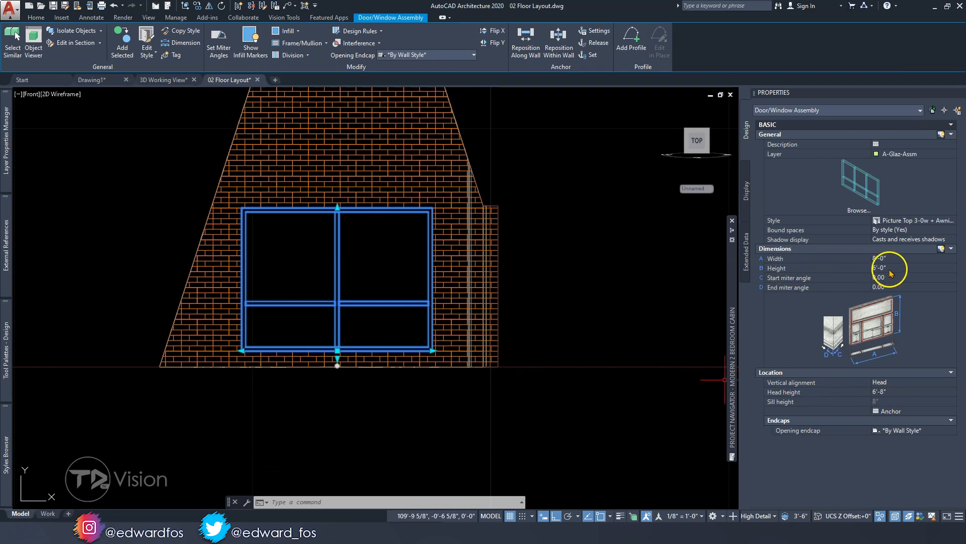
{"action": "left_click", "coordinate": [897, 393]}
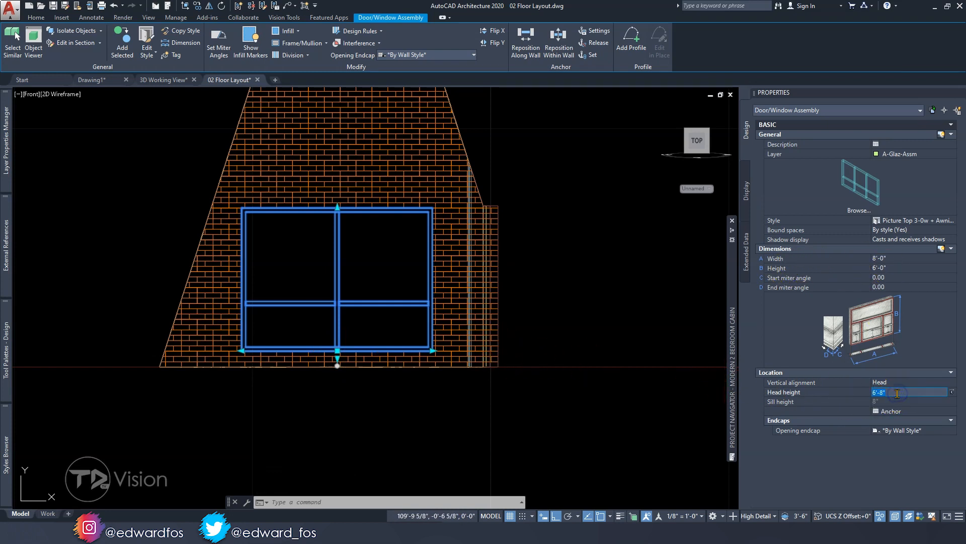
{"action": "type", "text": "7"}
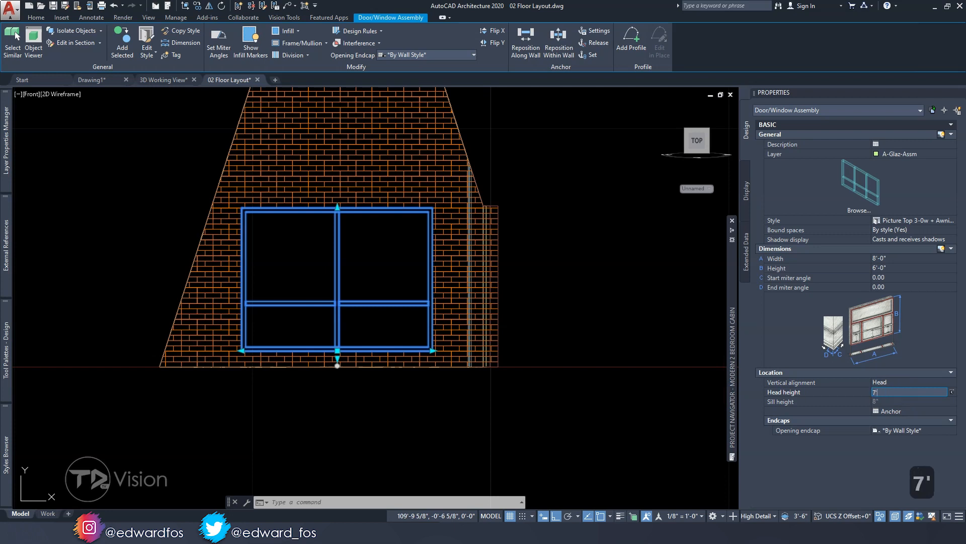
{"action": "type", "text": "'"}
{"action": "key", "text": "Return"}
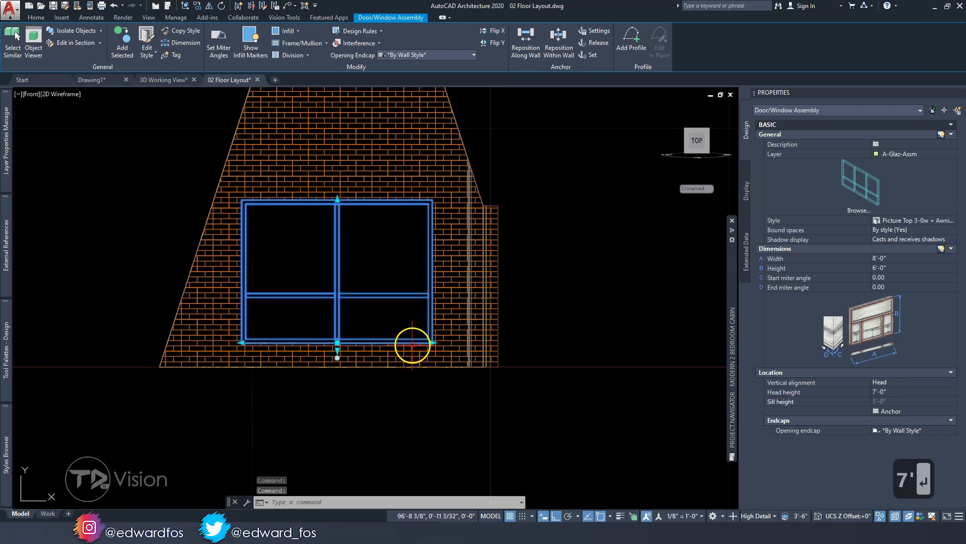
{"action": "key", "text": "Escape"}
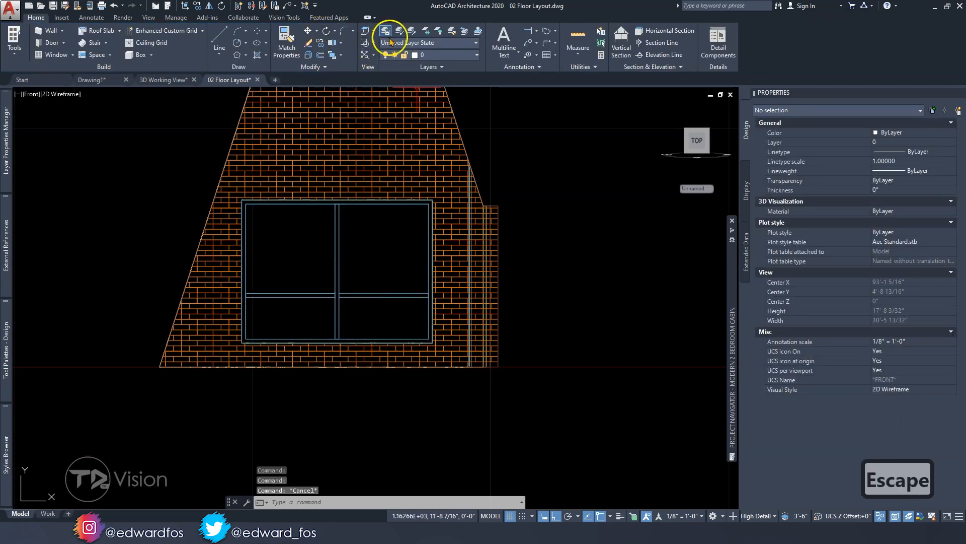
Measure the height from the wall base to the assembly's lower frame edge with a temporary linear dimension
{"action": "left_click", "coordinate": [527, 30]}
{"action": "scroll", "coordinate": [253, 334], "scroll_direction": "up", "scroll_amount": 5}
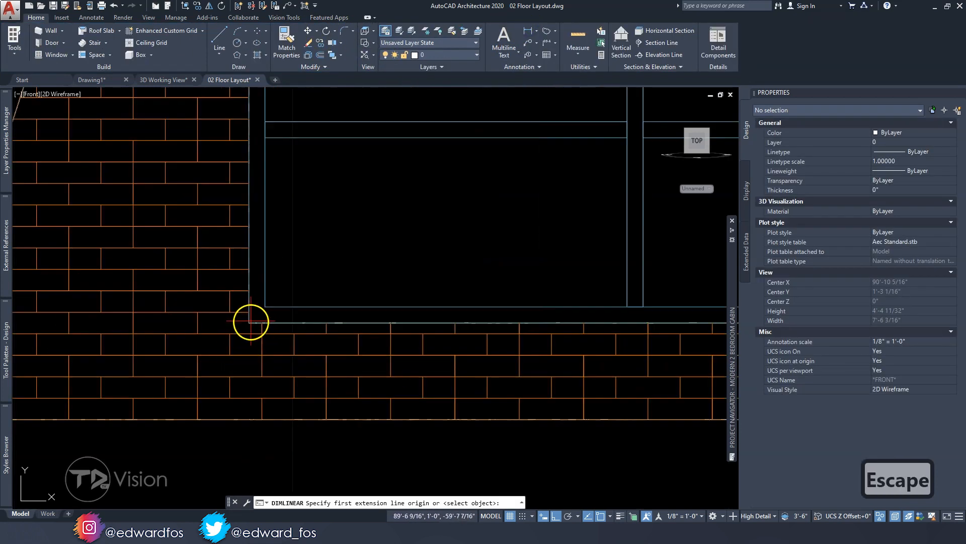
{"action": "left_click", "coordinate": [249, 322]}
{"action": "left_click", "coordinate": [245, 417]}
{"action": "scroll", "coordinate": [245, 417], "scroll_direction": "down", "scroll_amount": 5}
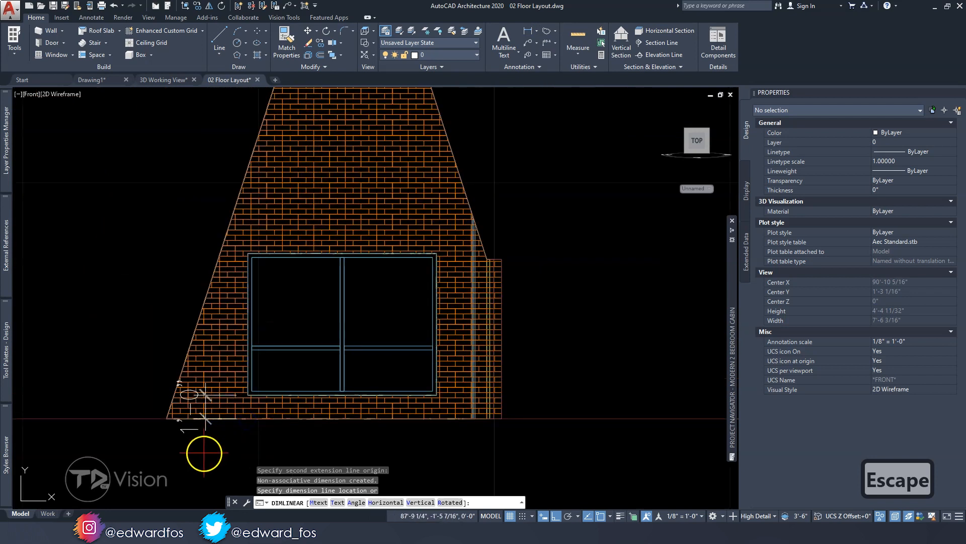
{"action": "key", "text": "Escape"}
{"action": "key", "text": "Escape"}
{"action": "key", "text": "Escape"}
{"action": "mouse_move", "coordinate": [318, 316]}
{"action": "middle_mouse_down"}
{"action": "mouse_move", "coordinate": [281, 336]}
{"action": "mouse_move", "coordinate": [334, 305]}
{"action": "middle_mouse_up"}
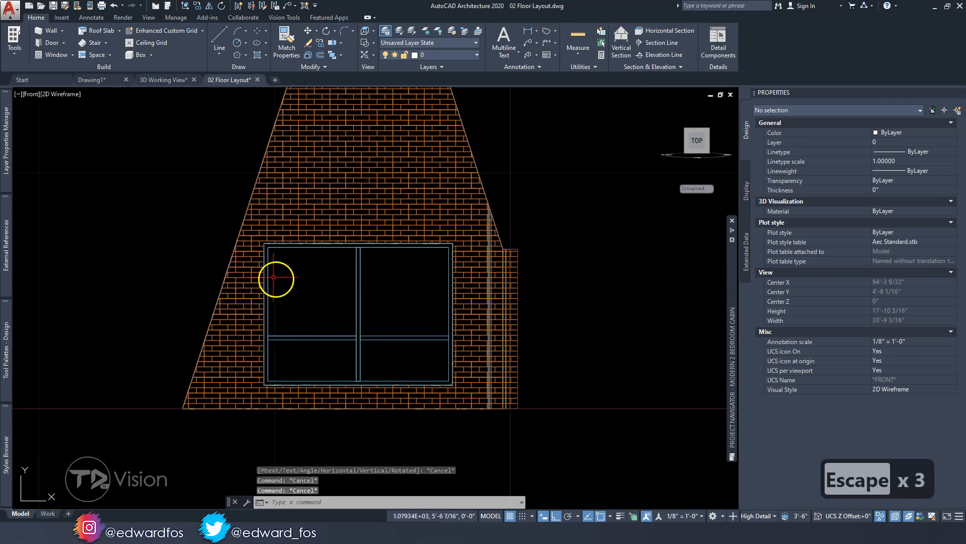
Examine the window assembly's head frame and panes in the front elevation
{"action": "scroll", "coordinate": [348, 259], "scroll_direction": "up", "scroll_amount": 3}
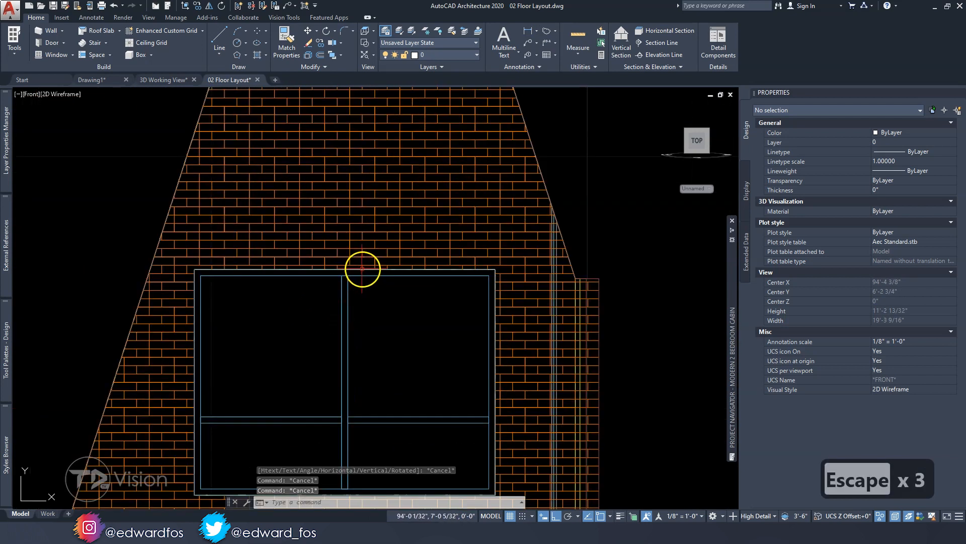
{"action": "left_click", "coordinate": [361, 270]}
{"action": "middle_click_drag", "start_coordinate": [361, 270], "coordinate": [377, 236]}
{"action": "key", "text": "Escape"}
{"action": "left_click", "coordinate": [394, 273]}
{"action": "left_click", "coordinate": [323, 247]}
{"action": "key", "text": "Escape"}
{"action": "left_click", "coordinate": [384, 362]}
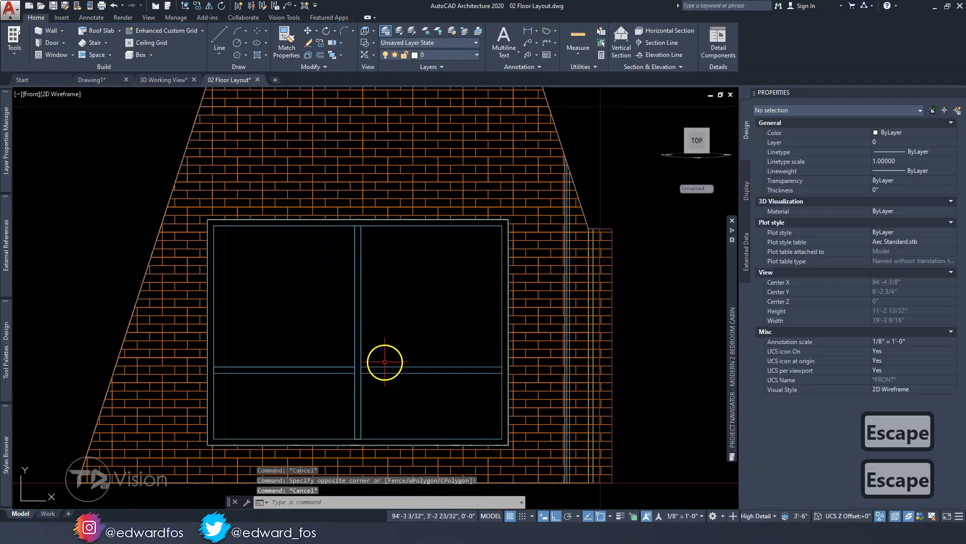
{"action": "left_click", "coordinate": [371, 334]}
{"action": "key", "text": "Escape"}
{"action": "key", "text": "Escape"}
Orbit the isolated gable wall into a 3D view and end the object isolation
{"action": "mouse_move", "coordinate": [376, 334]}
{"action": "middle_mouse_down", "text": "shift"}
{"action": "mouse_move", "coordinate": [386, 317]}
{"action": "mouse_move", "coordinate": [367, 330]}
{"action": "mouse_move", "coordinate": [385, 330]}
{"action": "mouse_move", "coordinate": [386, 355]}
{"action": "middle_mouse_up", "text": "shift"}
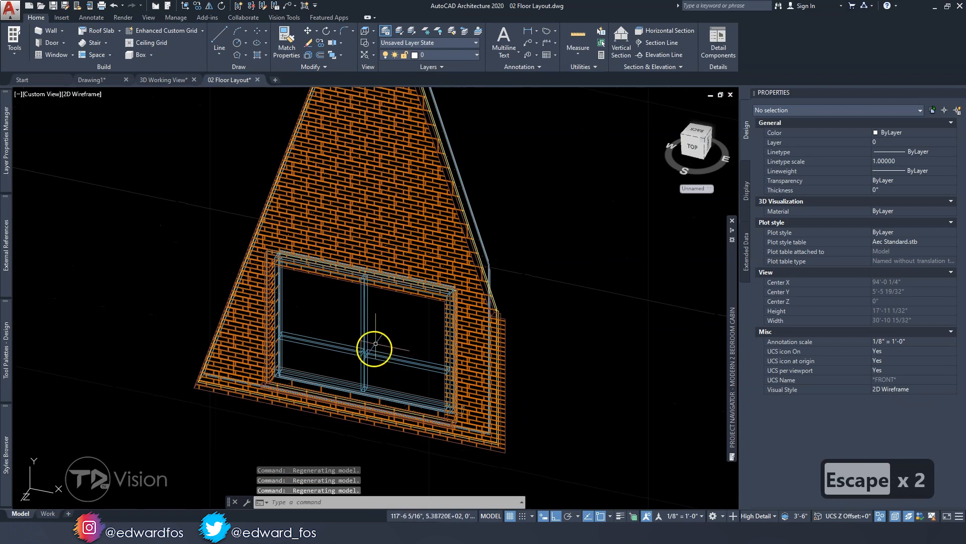
{"action": "left_click", "coordinate": [879, 517]}
{"action": "left_click", "coordinate": [901, 511]}
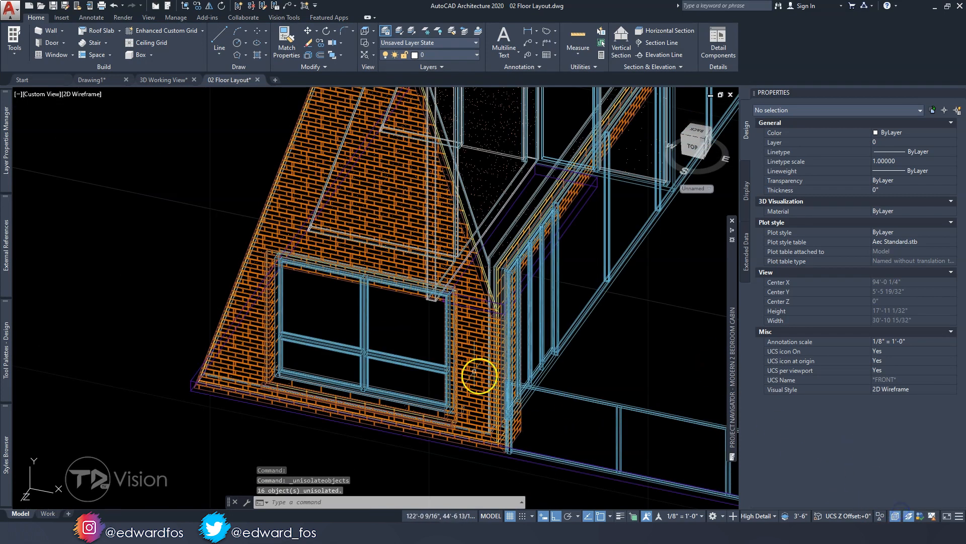
Isolate the window assembly, its individual pane windows and the brick gable wall from the rest of the model
{"action": "key", "text": "Escape"}
{"action": "key", "text": "Escape"}
{"action": "scroll", "coordinate": [375, 347], "scroll_direction": "up", "scroll_amount": 4}
{"action": "left_click", "coordinate": [383, 397]}
{"action": "left_click", "coordinate": [307, 327]}
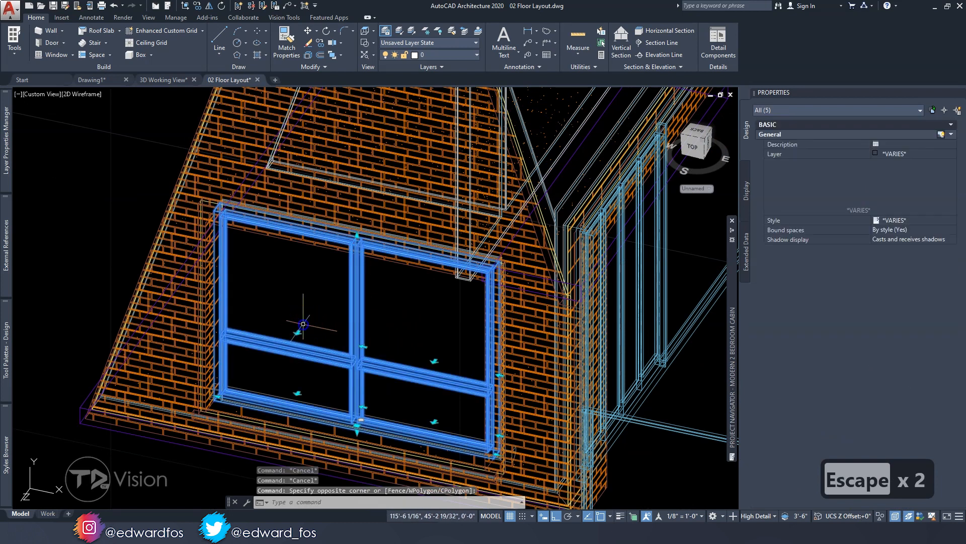
{"action": "left_click", "coordinate": [179, 232]}
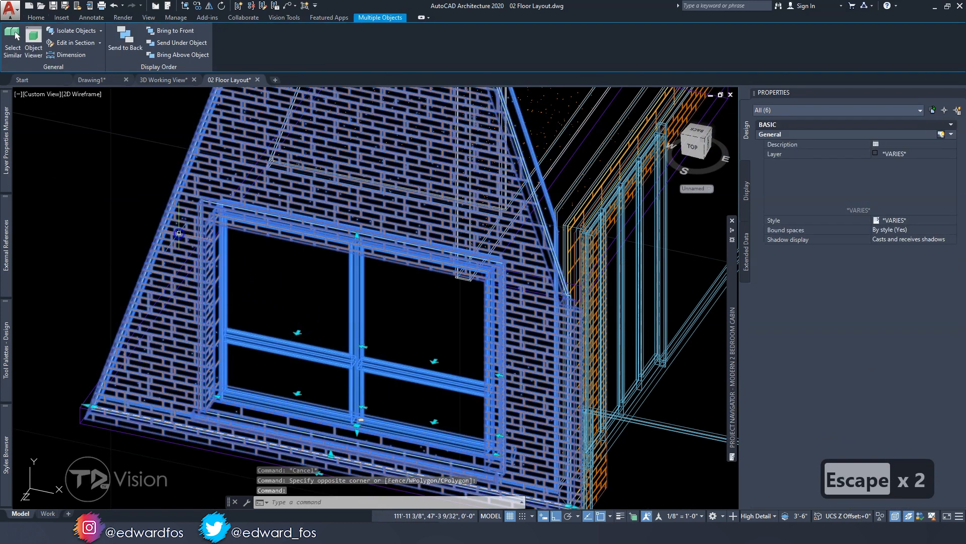
{"action": "left_click", "coordinate": [75, 30]}
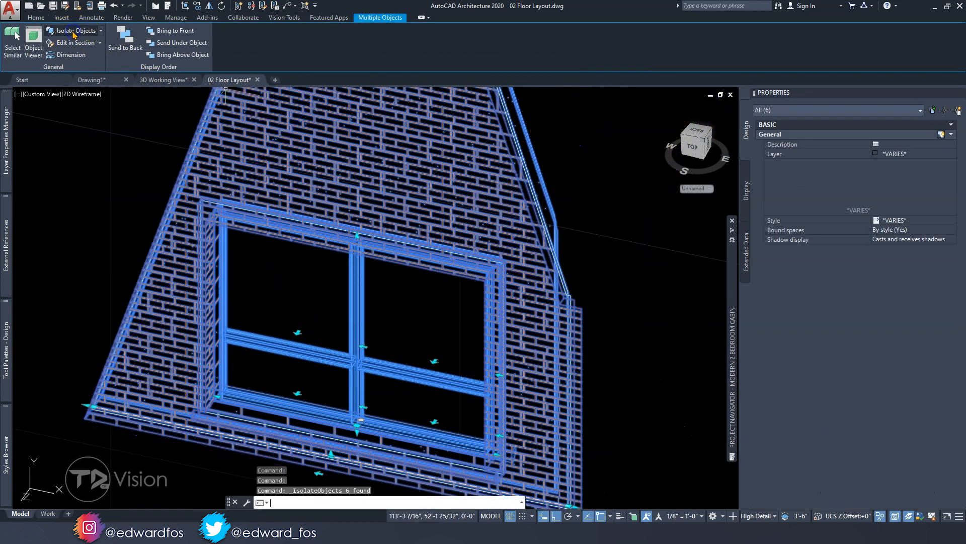
Show the isolated wall and windows upright in the Front view
{"action": "left_click", "coordinate": [696, 147]}
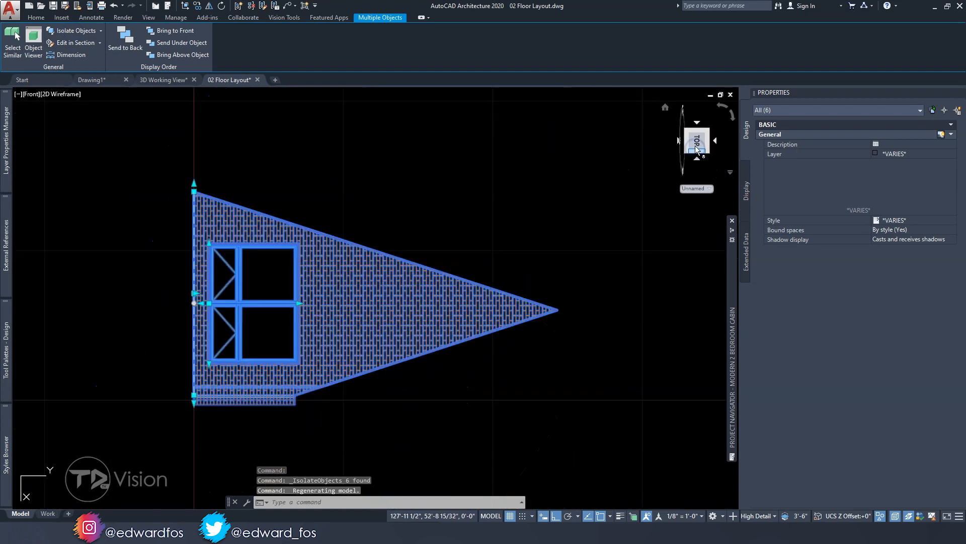
{"action": "left_click", "coordinate": [719, 112]}
{"action": "scroll", "coordinate": [428, 289], "scroll_direction": "up", "scroll_amount": 8}
{"action": "key", "text": "Escape"}
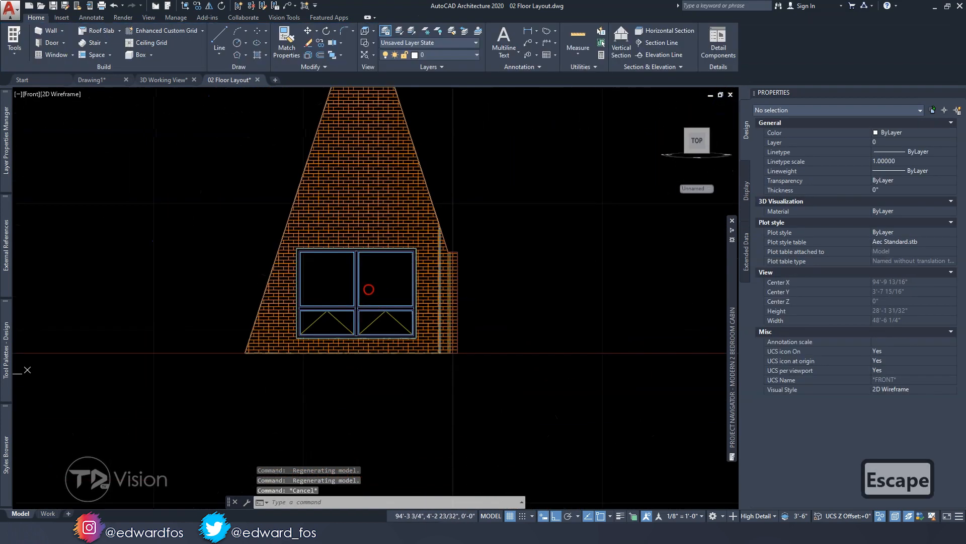
{"action": "key", "text": "Escape"}
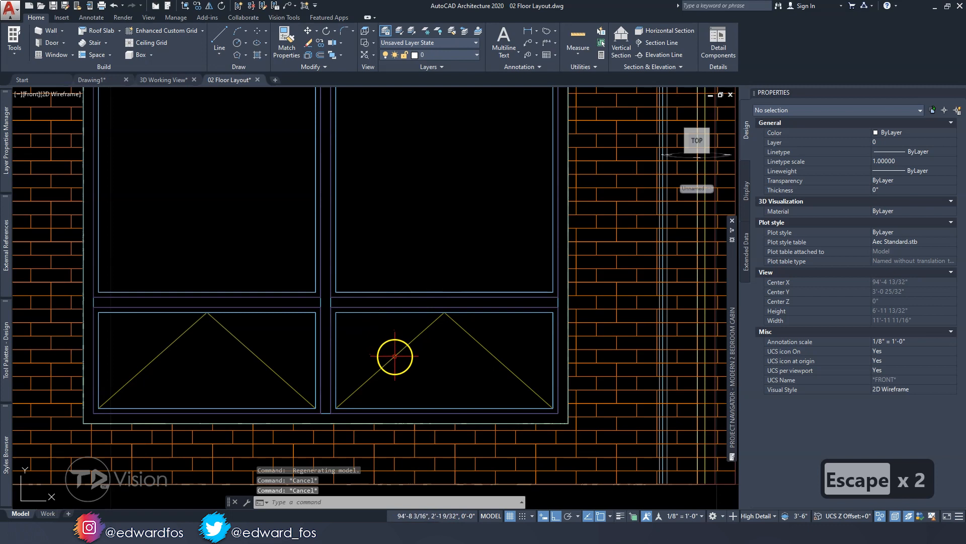
Check the styles of the assembly's lower and upper pane windows one by one
{"action": "left_click", "coordinate": [394, 356]}
{"action": "scroll", "coordinate": [393, 356], "scroll_direction": "down", "scroll_amount": 3}
{"action": "left_click", "coordinate": [313, 361]}
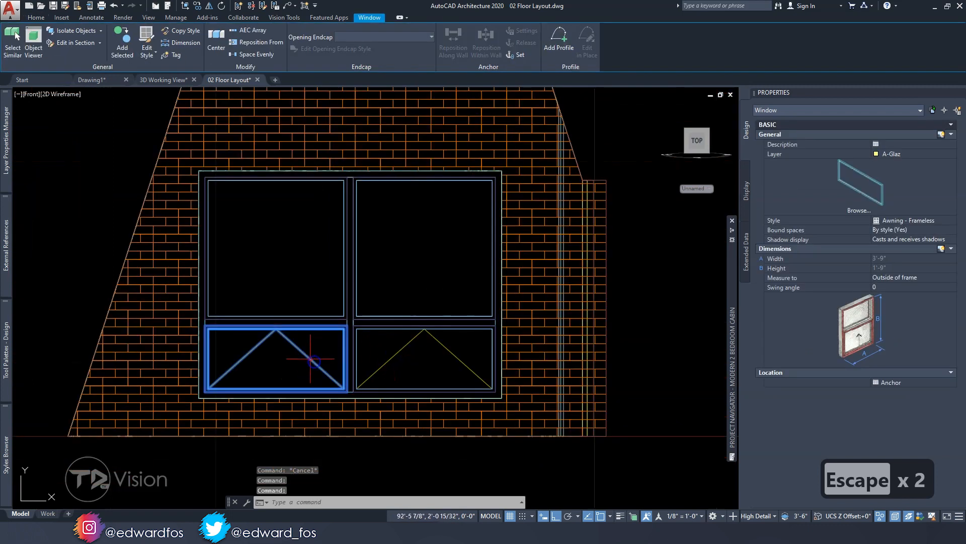
{"action": "left_click", "coordinate": [345, 260]}
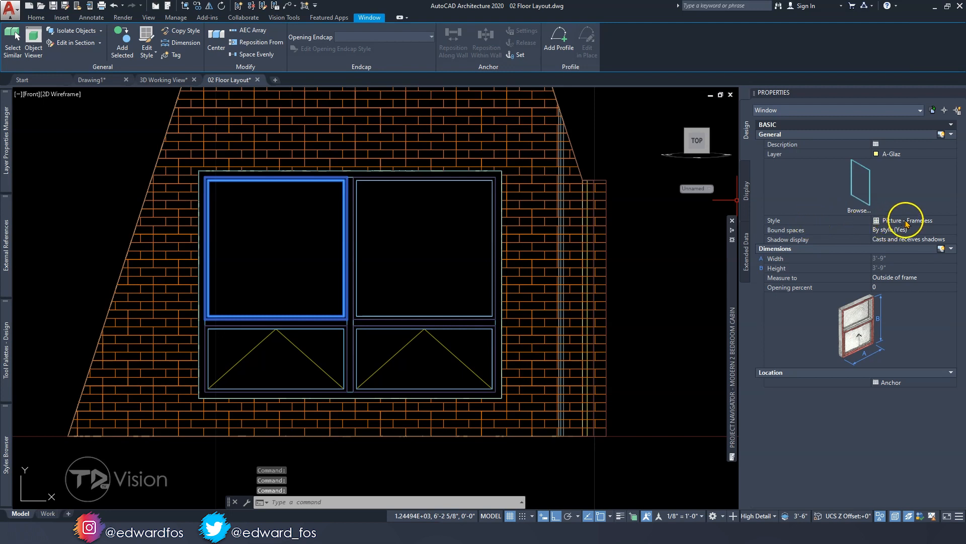
{"action": "left_click", "coordinate": [406, 367]}
{"action": "left_click", "coordinate": [383, 356]}
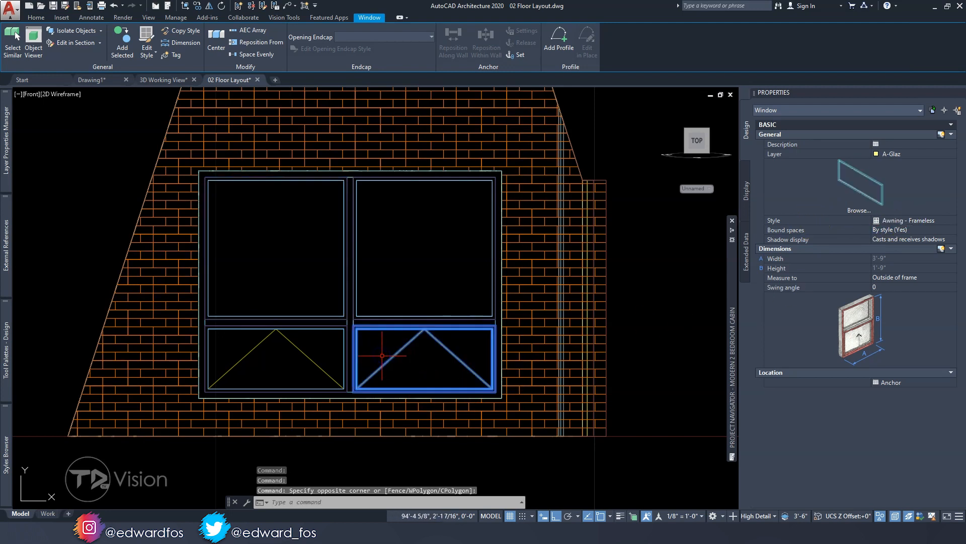
Try the Awning - Frameless style on the assembly's upper right pane window, and undo the style change
{"action": "left_click", "coordinate": [366, 276]}
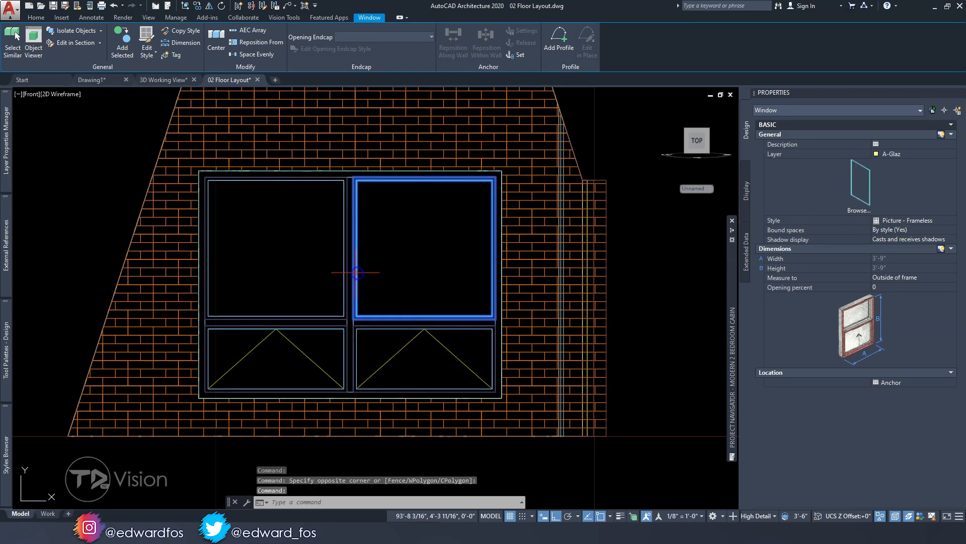
{"action": "left_click", "coordinate": [890, 225]}
{"action": "left_click", "coordinate": [906, 222]}
{"action": "left_click", "coordinate": [906, 230]}
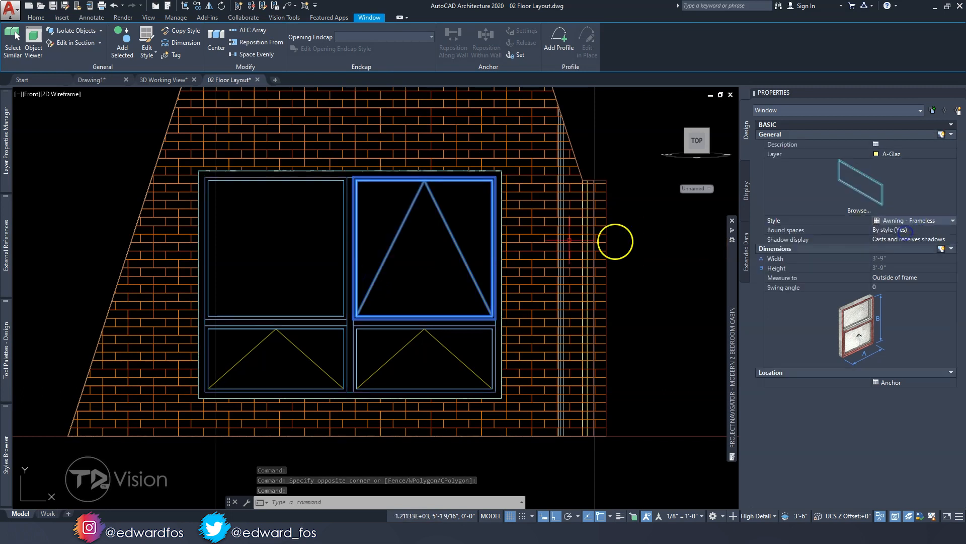
{"action": "key", "text": "Escape"}
{"action": "key", "text": "Escape"}
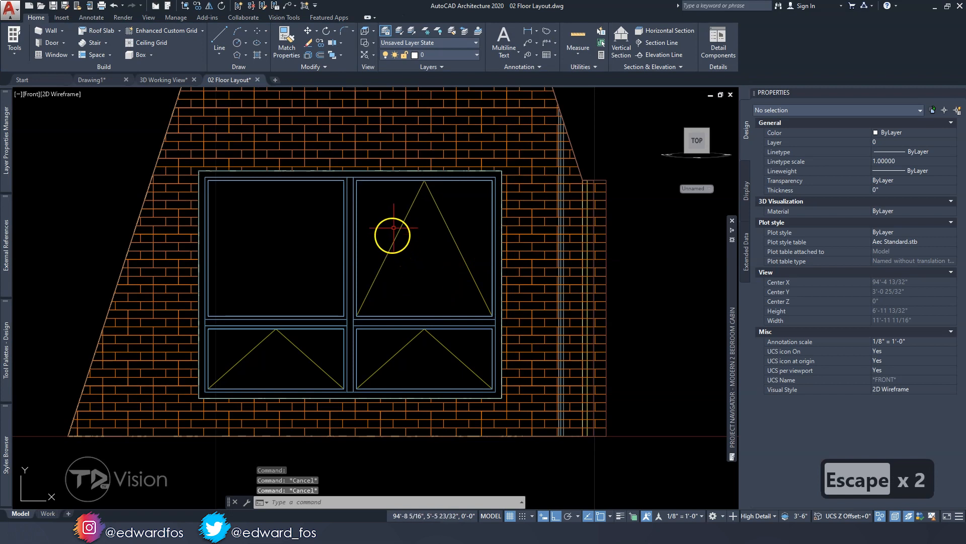
{"action": "key", "text": "Escape"}
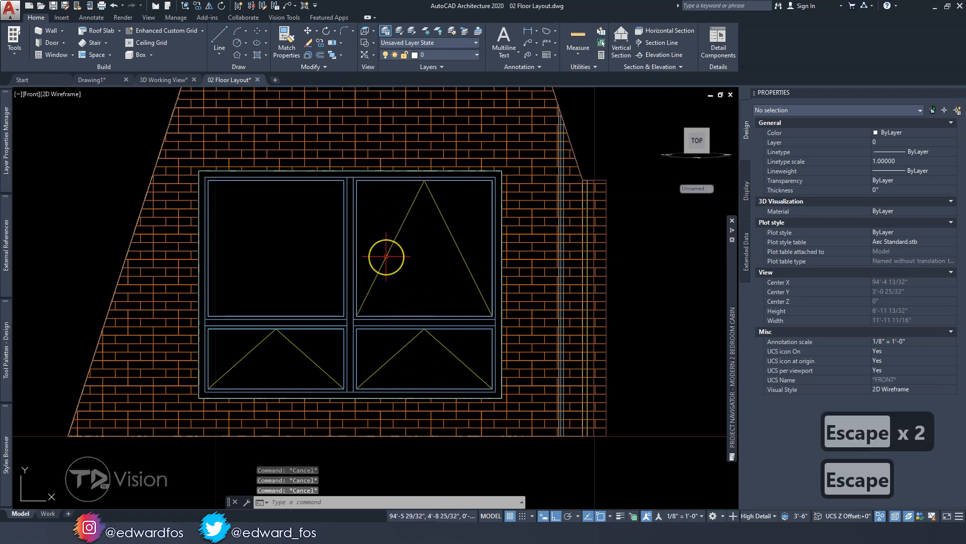
{"action": "key", "text": "ctrl+z"}
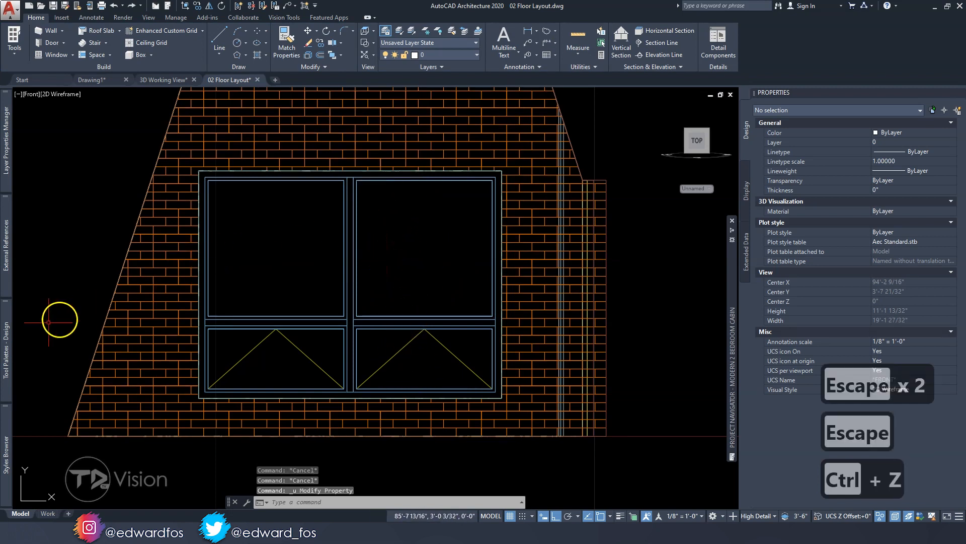
Look over the available window tools and the properties of the assembly's upper right pane window
{"action": "mouse_move", "coordinate": [13, 359]}
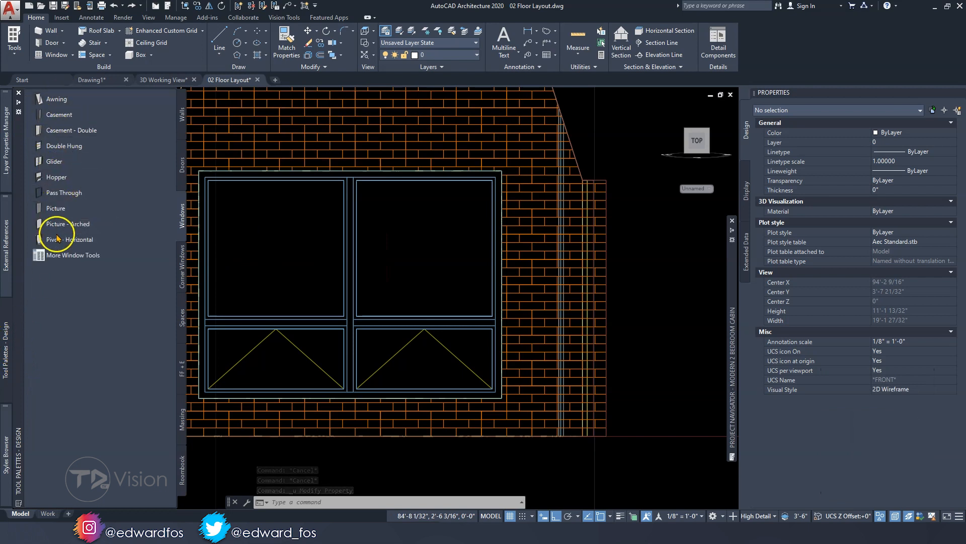
{"action": "key", "text": "Escape"}
{"action": "key", "text": "Escape"}
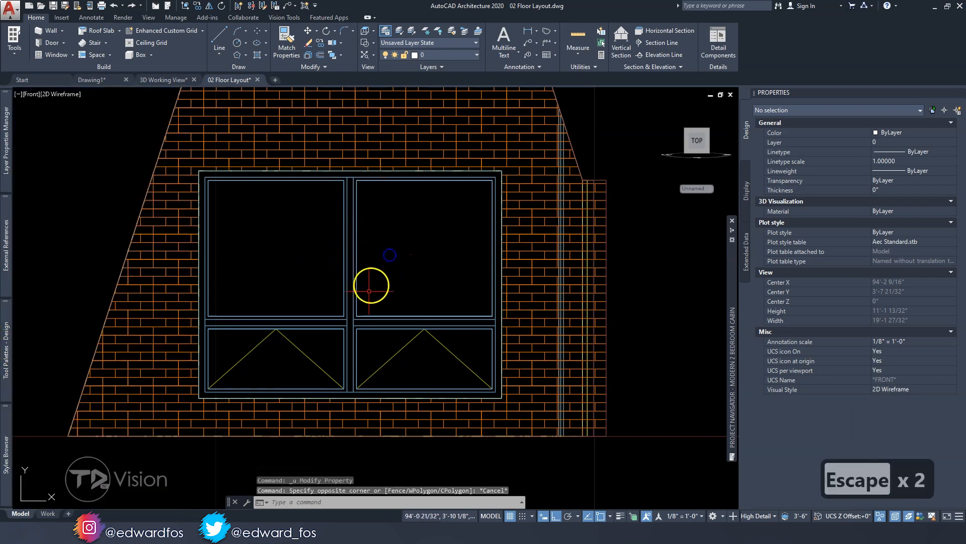
{"action": "left_click", "coordinate": [368, 317]}
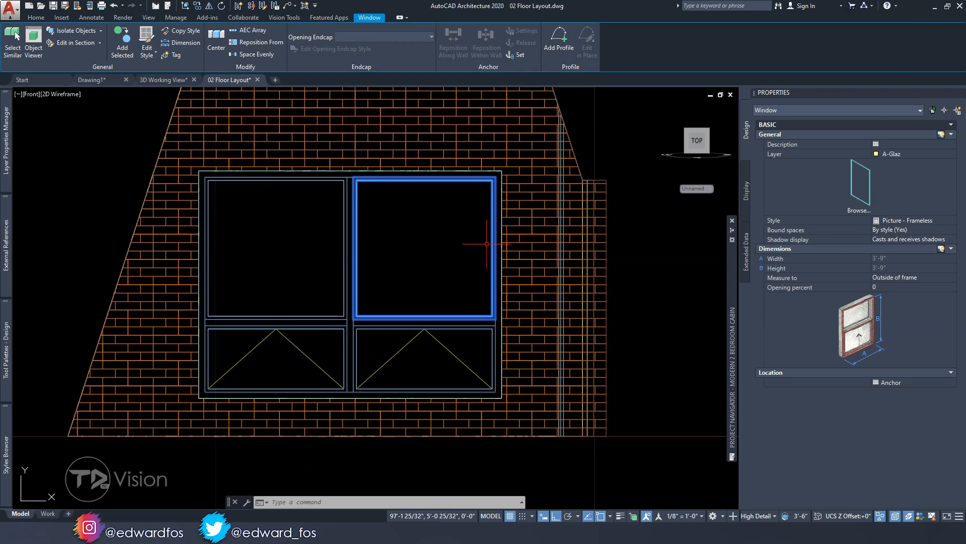
{"action": "key", "text": "Escape"}
{"action": "key", "text": "Escape"}
Add a profile started from scratch to the window assembly and name it "Side WinAssly Profile"
{"action": "mouse_move", "coordinate": [250, 190]}
{"action": "middle_mouse_down"}
{"action": "mouse_move", "coordinate": [201, 241]}
{"action": "mouse_move", "coordinate": [190, 341]}
{"action": "middle_mouse_up"}
{"action": "scroll", "coordinate": [198, 241], "scroll_direction": "down", "scroll_amount": 5}
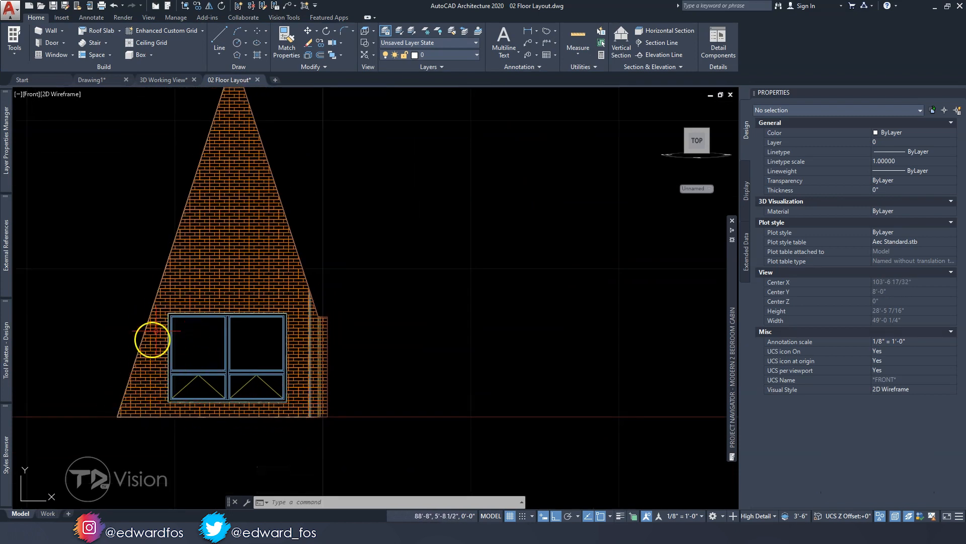
{"action": "middle_click_drag", "start_coordinate": [222, 145], "coordinate": [204, 288]}
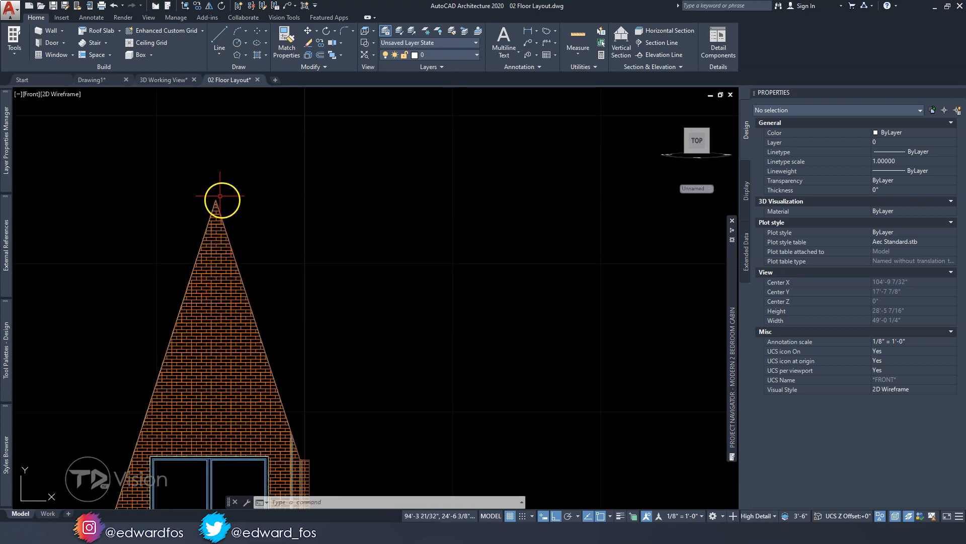
{"action": "scroll", "coordinate": [254, 304], "scroll_direction": "up", "scroll_amount": 6}
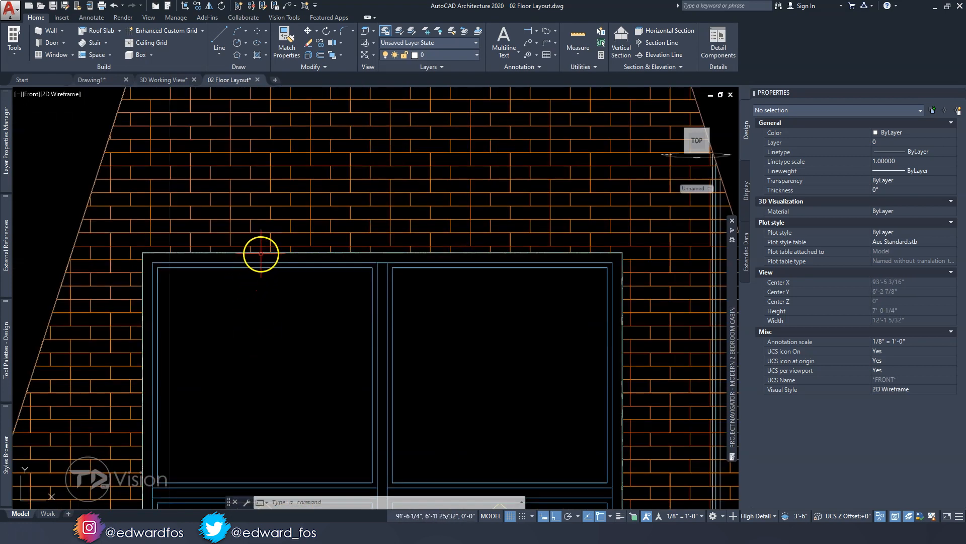
{"action": "left_click", "coordinate": [260, 253]}
{"action": "scroll", "coordinate": [267, 252], "scroll_direction": "down", "scroll_amount": 2}
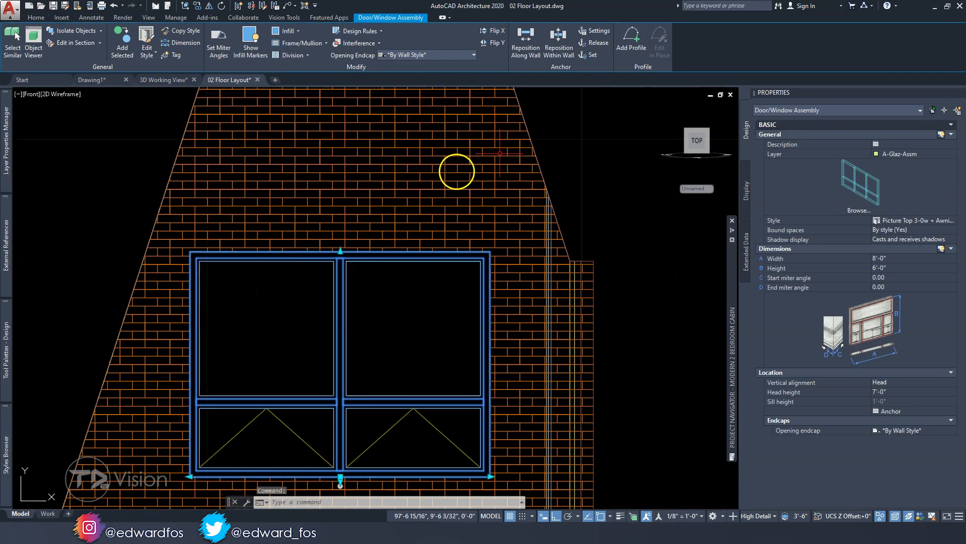
{"action": "left_click", "coordinate": [634, 48]}
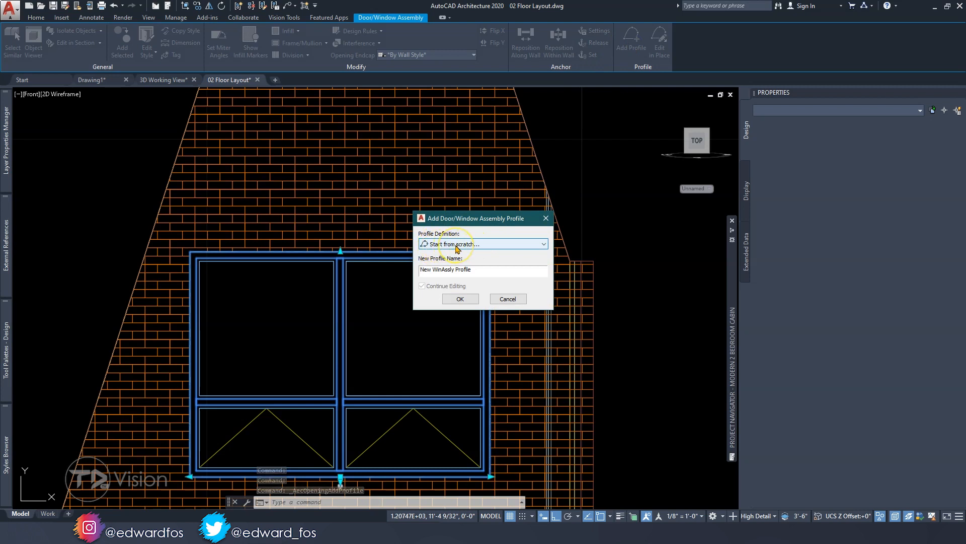
{"action": "left_click", "coordinate": [456, 245]}
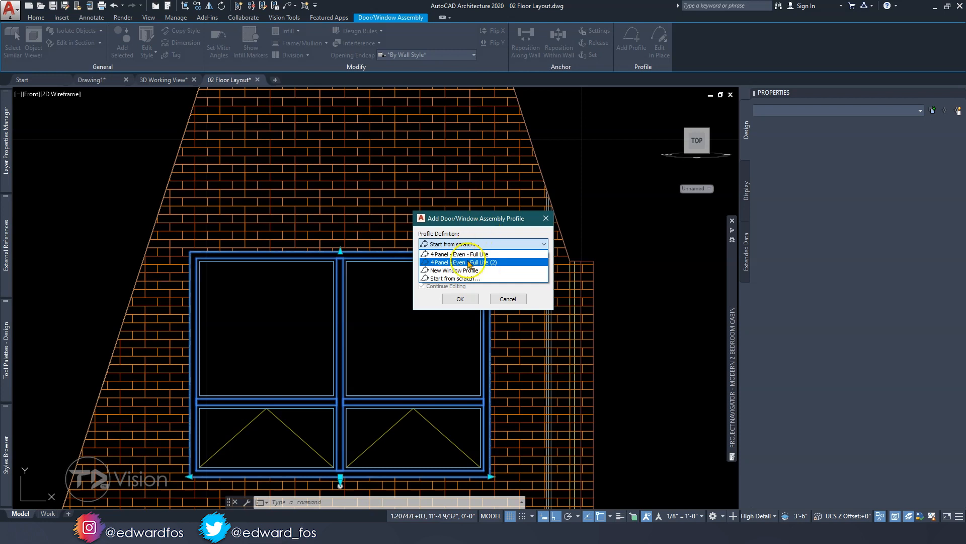
{"action": "left_click", "coordinate": [459, 278]}
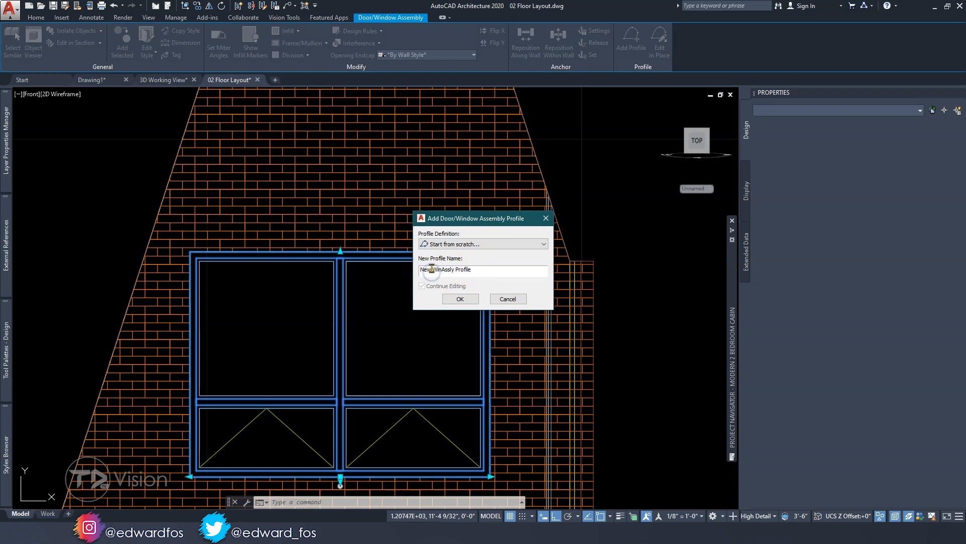
{"action": "type", "text": "Sid"}
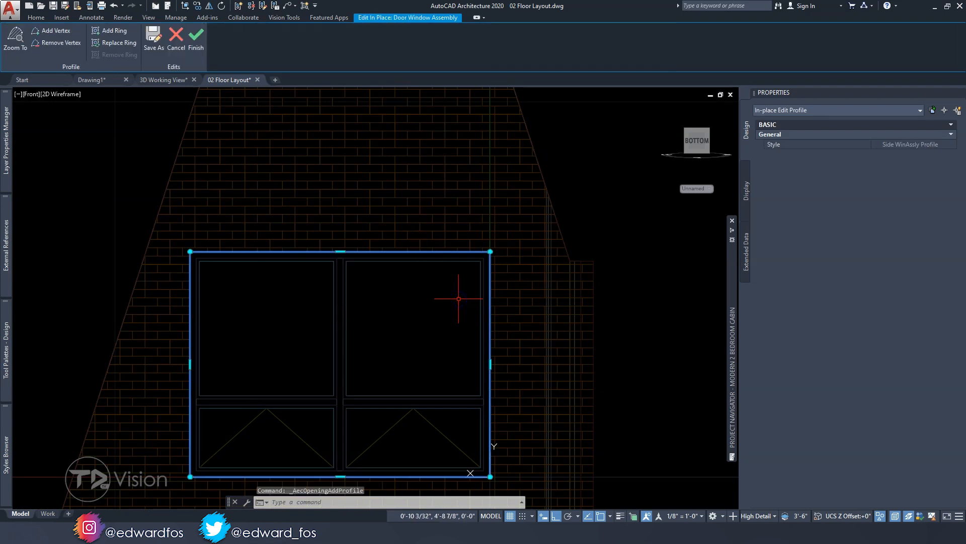
Move the profile's lower left vertex horizontally outward to the gable wall's sloping edge
{"action": "scroll", "coordinate": [346, 283], "scroll_direction": "down", "scroll_amount": 2}
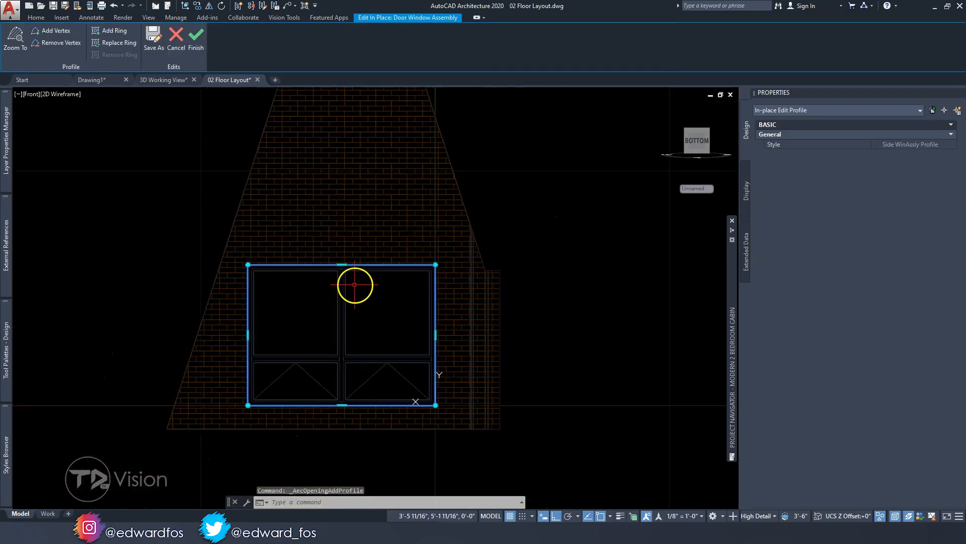
{"action": "scroll", "coordinate": [354, 283], "scroll_direction": "up", "scroll_amount": 2}
{"action": "middle_click_drag", "start_coordinate": [369, 282], "coordinate": [309, 269]}
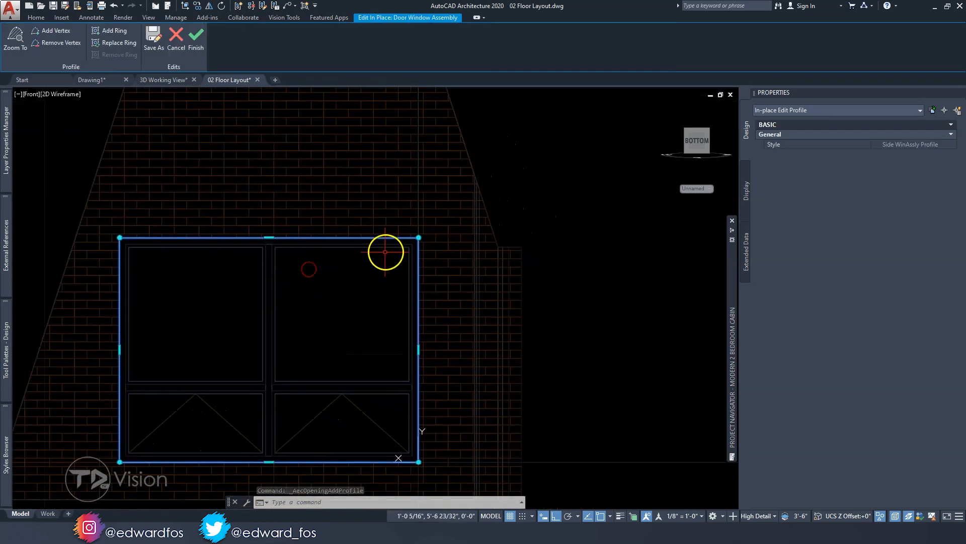
{"action": "middle_click_drag", "start_coordinate": [369, 359], "coordinate": [388, 328]}
{"action": "mouse_move", "coordinate": [139, 425]}
{"action": "middle_click_drag", "start_coordinate": [170, 383], "coordinate": [270, 334]}
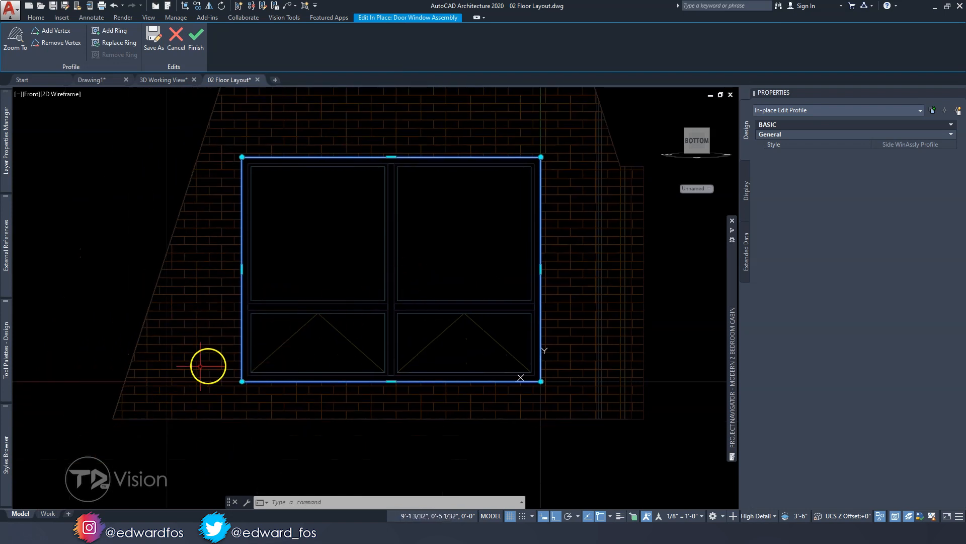
{"action": "scroll", "coordinate": [204, 369], "scroll_direction": "up", "scroll_amount": 2}
{"action": "left_click", "coordinate": [272, 389]}
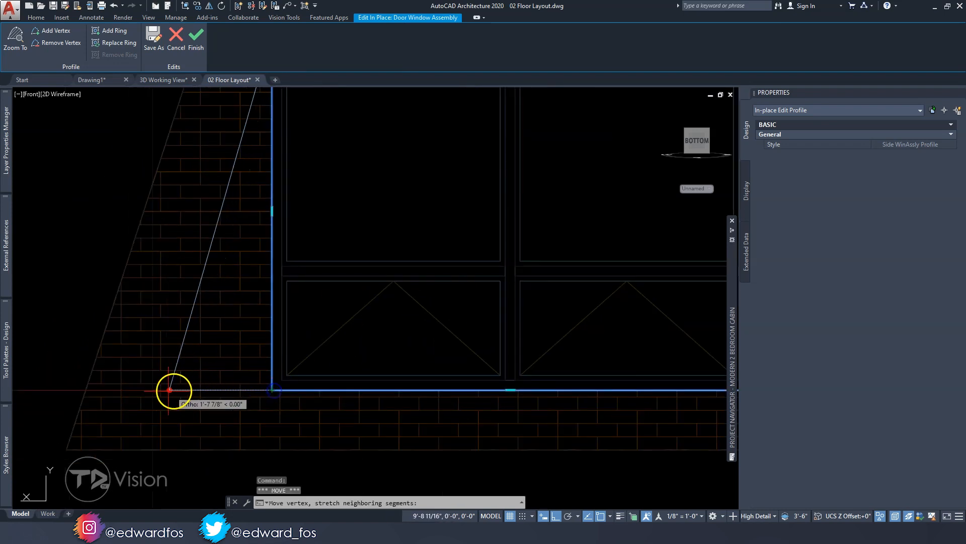
{"action": "left_click", "coordinate": [86, 390]}
Move the profile's upper left vertex up to the gable wall's peak
{"action": "scroll", "coordinate": [116, 378], "scroll_direction": "down", "scroll_amount": 4}
{"action": "scroll", "coordinate": [202, 346], "scroll_direction": "up", "scroll_amount": 4}
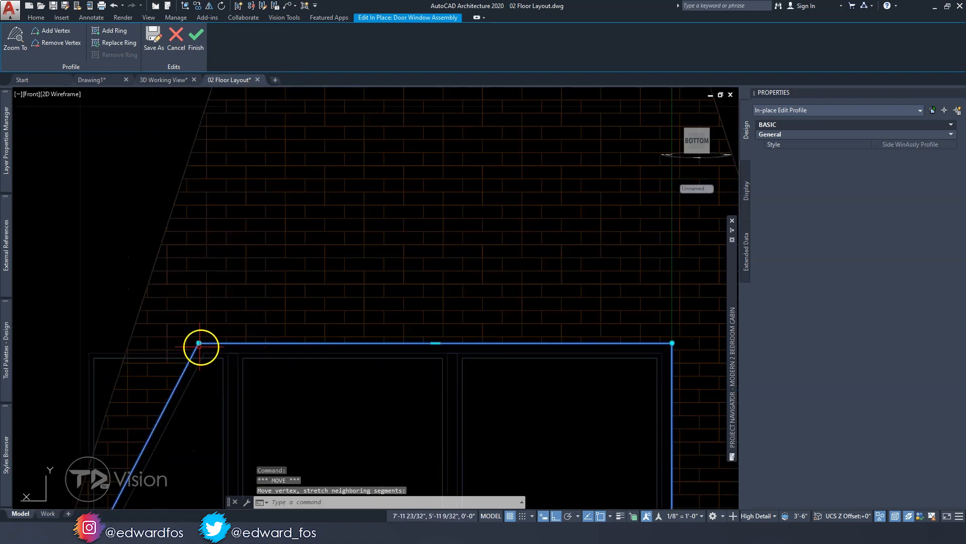
{"action": "left_click", "coordinate": [199, 344]}
{"action": "scroll", "coordinate": [194, 319], "scroll_direction": "down", "scroll_amount": 3}
{"action": "scroll", "coordinate": [249, 248], "scroll_direction": "up", "scroll_amount": 2}
{"action": "left_click", "coordinate": [260, 133]}
{"action": "scroll", "coordinate": [256, 210], "scroll_direction": "down", "scroll_amount": 2}
{"action": "scroll", "coordinate": [255, 258], "scroll_direction": "up", "scroll_amount": 4}
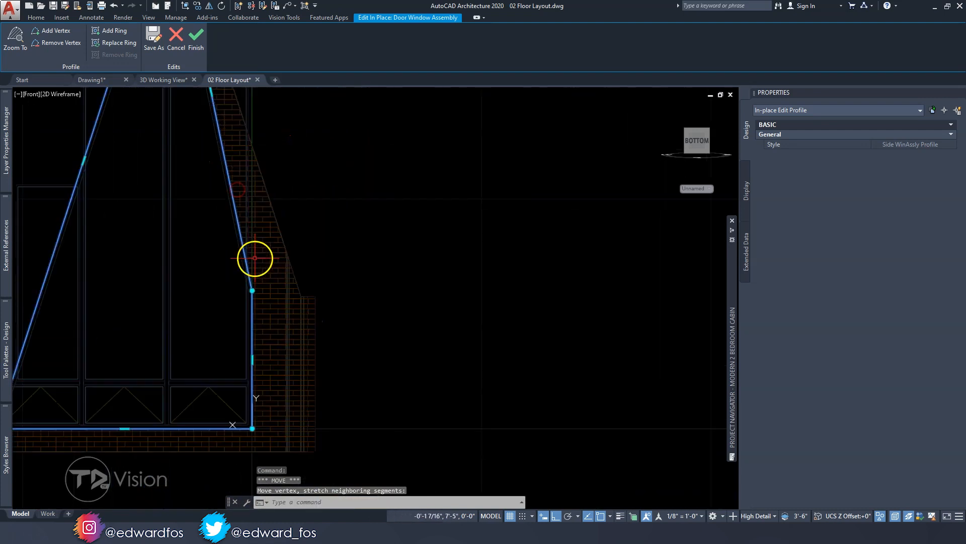
{"action": "left_click", "coordinate": [253, 291]}
{"action": "scroll", "coordinate": [246, 138], "scroll_direction": "up", "scroll_amount": 3}
{"action": "scroll", "coordinate": [267, 164], "scroll_direction": "down", "scroll_amount": 3}
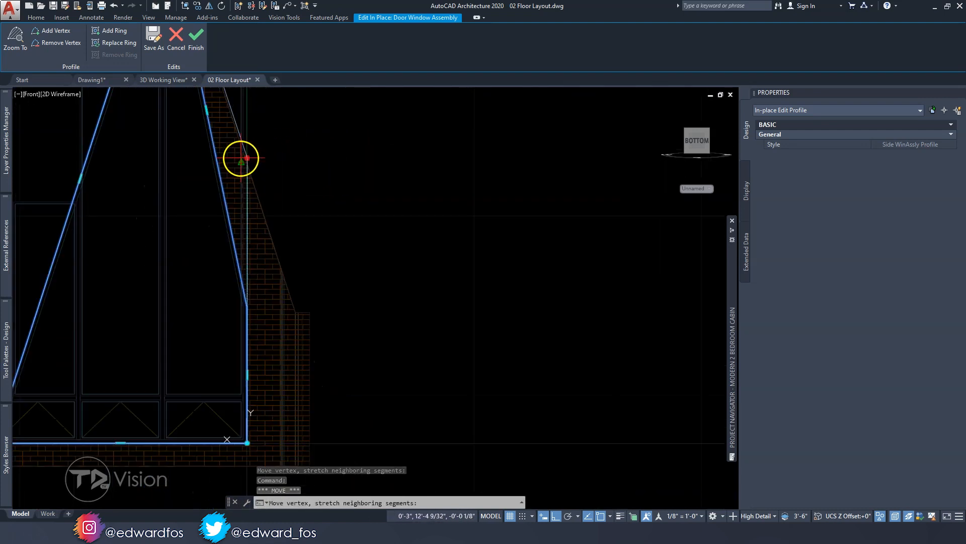
{"action": "key", "text": "Escape"}
Move the profile's lower right vertex horizontally outward, and raise its upper right vertex to meet the gable wall's sloping edge
{"action": "scroll", "coordinate": [241, 342], "scroll_direction": "up", "scroll_amount": 4}
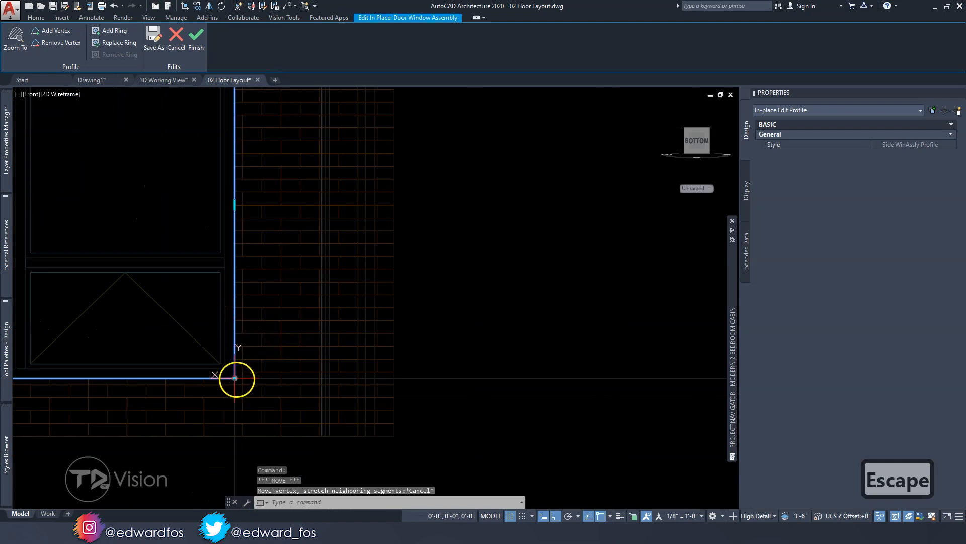
{"action": "left_click", "coordinate": [235, 378]}
{"action": "scroll", "coordinate": [313, 385], "scroll_direction": "up", "scroll_amount": 8}
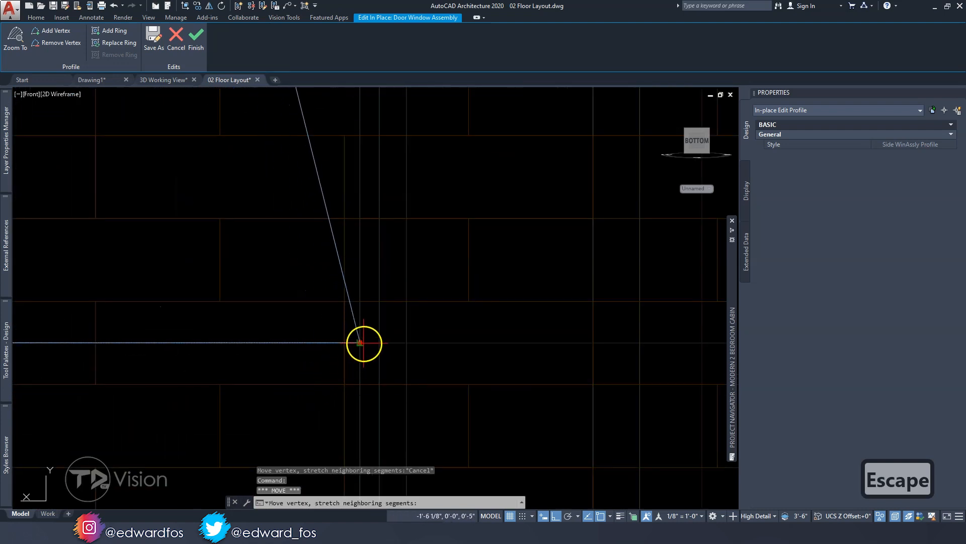
{"action": "left_click", "coordinate": [376, 338]}
{"action": "scroll", "coordinate": [377, 339], "scroll_direction": "down", "scroll_amount": 4}
{"action": "scroll", "coordinate": [337, 317], "scroll_direction": "up", "scroll_amount": 5}
{"action": "scroll", "coordinate": [336, 316], "scroll_direction": "up", "scroll_amount": 2}
{"action": "scroll", "coordinate": [316, 215], "scroll_direction": "up", "scroll_amount": 2}
{"action": "scroll", "coordinate": [363, 202], "scroll_direction": "down", "scroll_amount": 5}
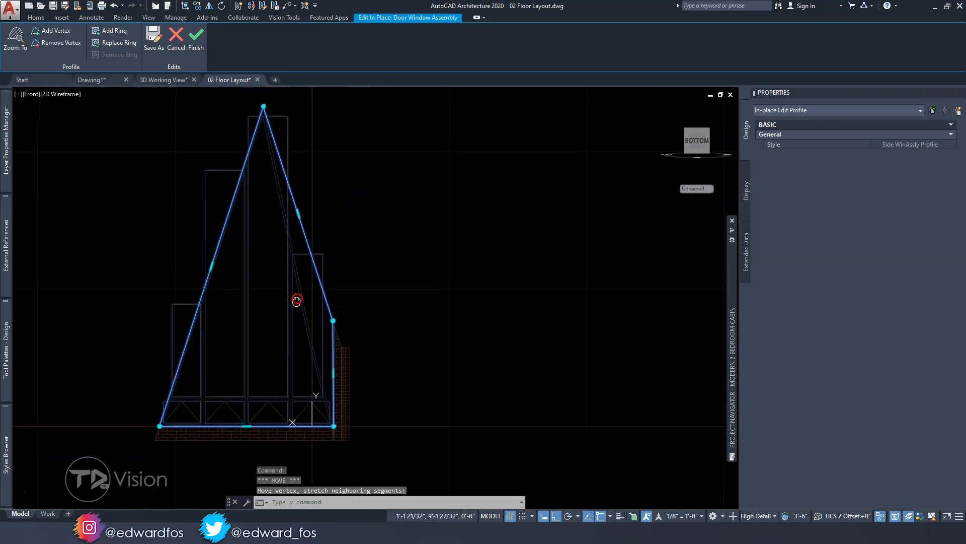
Deselect the reshaped assembly profile and finish its in-place edit, keeping the changes
{"action": "key", "text": "Escape"}
{"action": "key", "text": "Escape"}
{"action": "key", "text": "Escape"}
{"action": "middle_click_drag", "start_coordinate": [287, 308], "coordinate": [222, 330]}
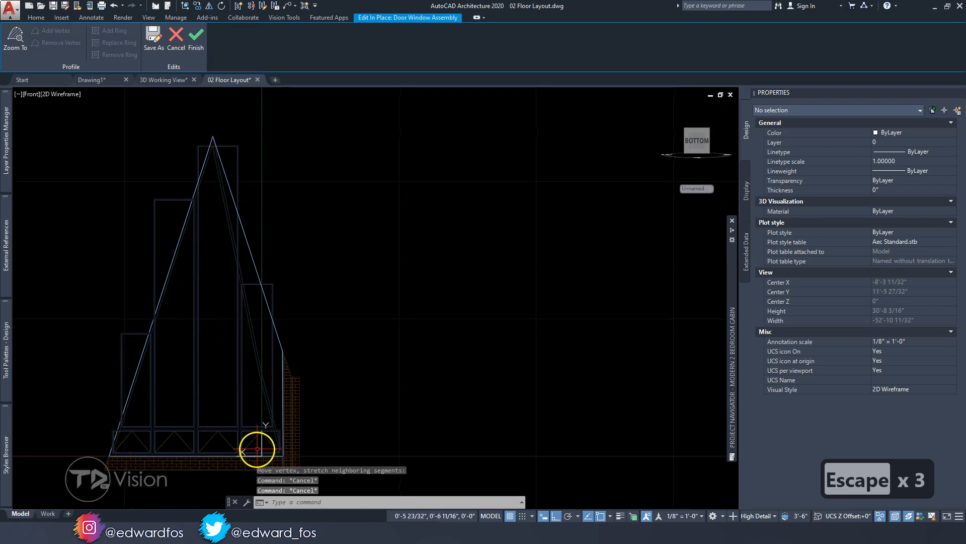
{"action": "middle_click_drag", "start_coordinate": [326, 373], "coordinate": [326, 366]}
{"action": "left_click", "coordinate": [196, 40]}
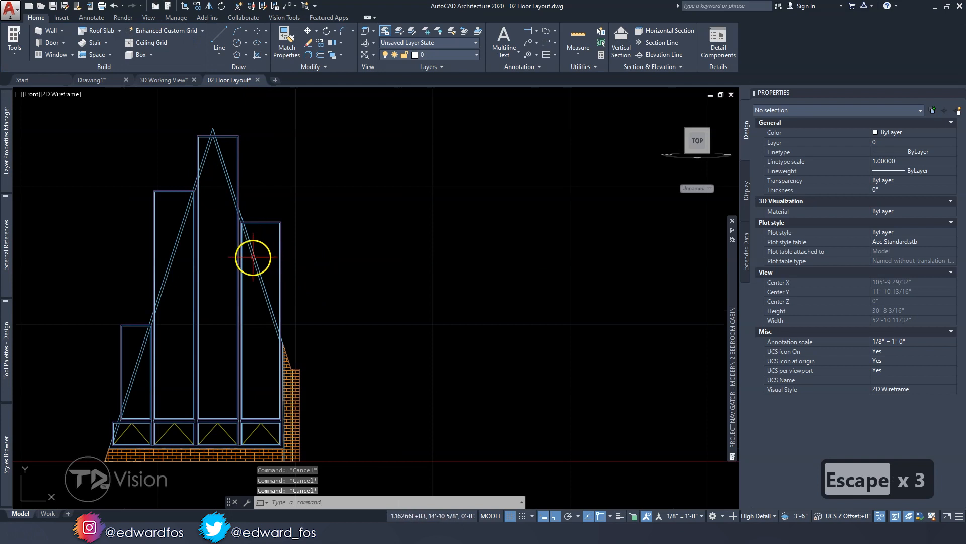
Inspect the reshaped window assembly from an orbited view and from the front, comparing its panes with the sloping frame
{"action": "left_click", "coordinate": [254, 258]}
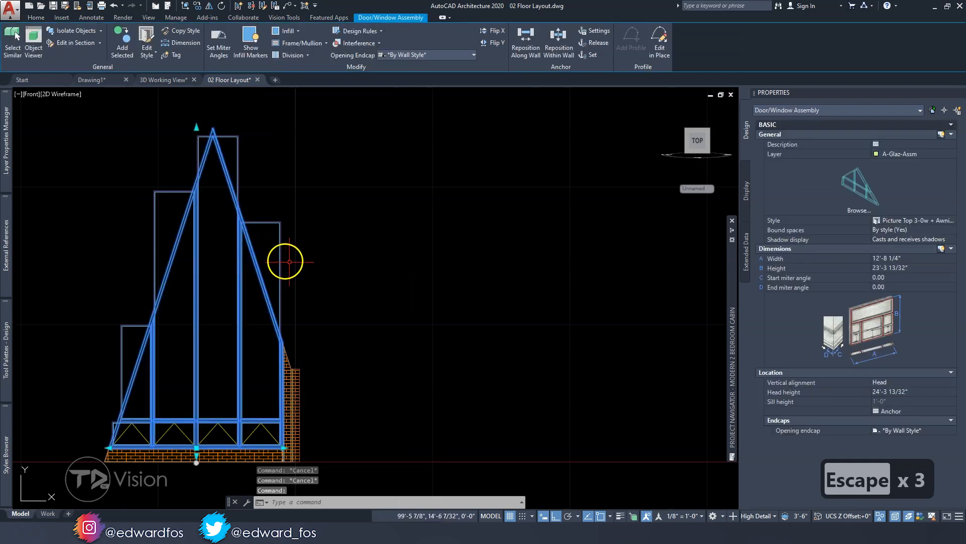
{"action": "middle_click_drag", "start_coordinate": [331, 279], "coordinate": [276, 327], "text": "shift"}
{"action": "left_click", "coordinate": [276, 327]}
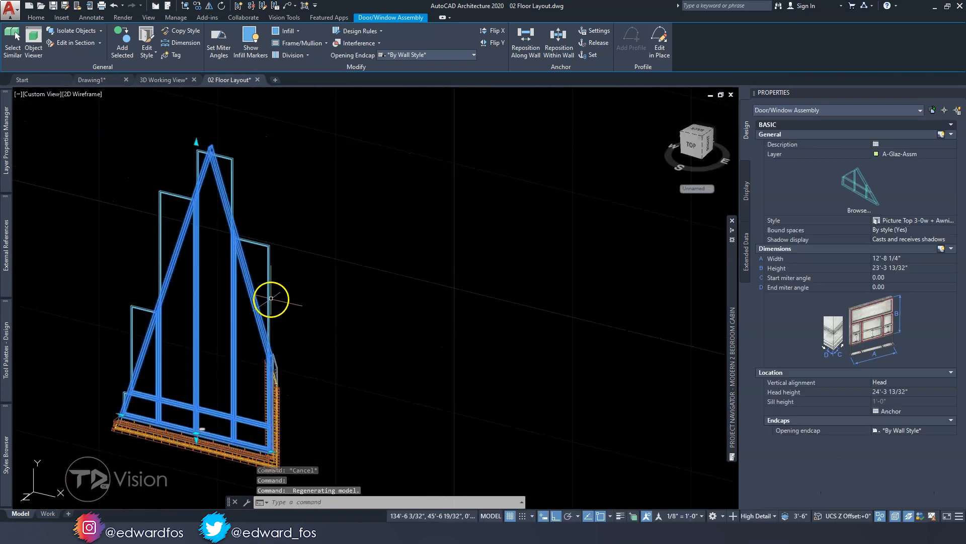
{"action": "middle_click_drag", "start_coordinate": [231, 352], "coordinate": [246, 367], "text": "shift"}
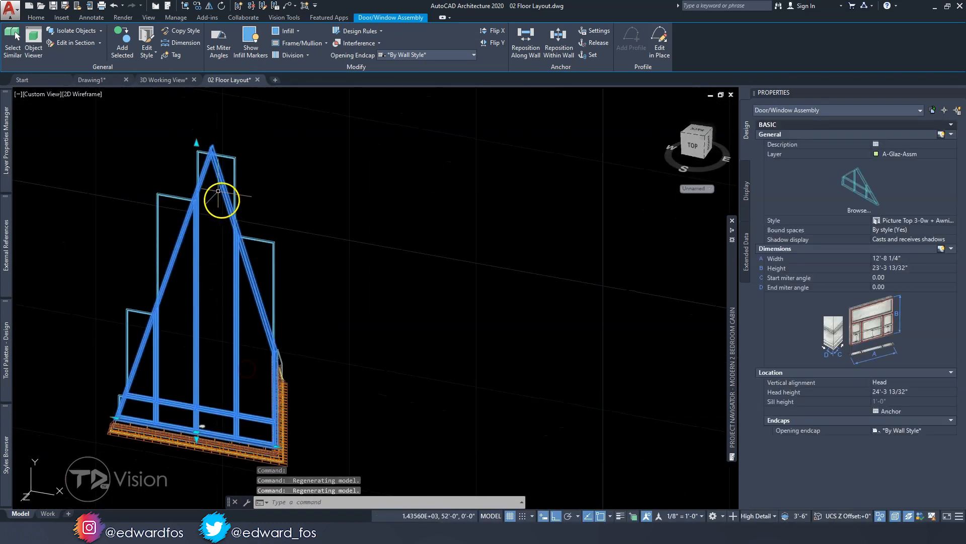
{"action": "mouse_move", "coordinate": [182, 378]}
{"action": "middle_mouse_down", "text": "shift"}
{"action": "mouse_move", "coordinate": [157, 380]}
{"action": "mouse_move", "coordinate": [222, 367]}
{"action": "mouse_move", "coordinate": [175, 369]}
{"action": "middle_mouse_up", "text": "shift"}
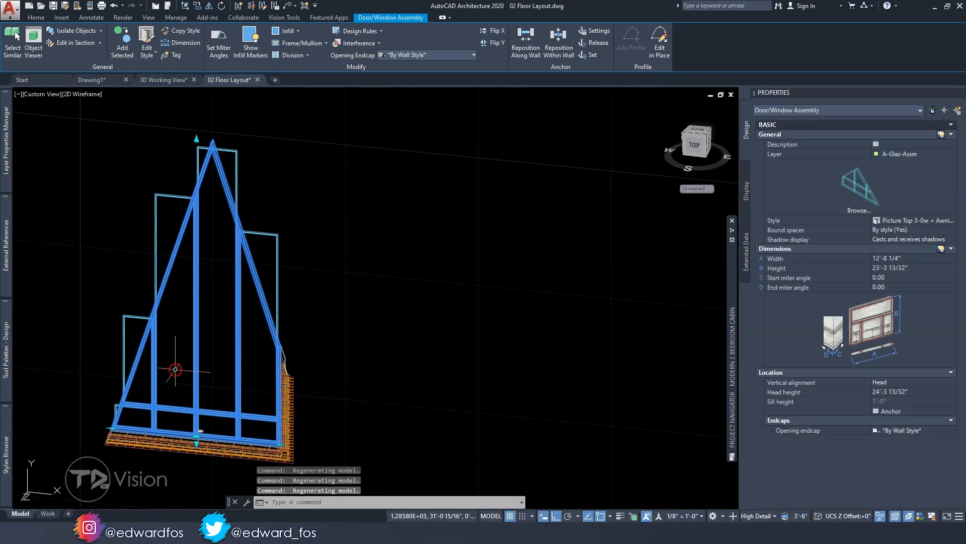
{"action": "left_click", "coordinate": [694, 147]}
{"action": "middle_click_drag", "start_coordinate": [322, 341], "coordinate": [315, 203]}
{"action": "scroll", "coordinate": [345, 336], "scroll_direction": "up", "scroll_amount": 2}
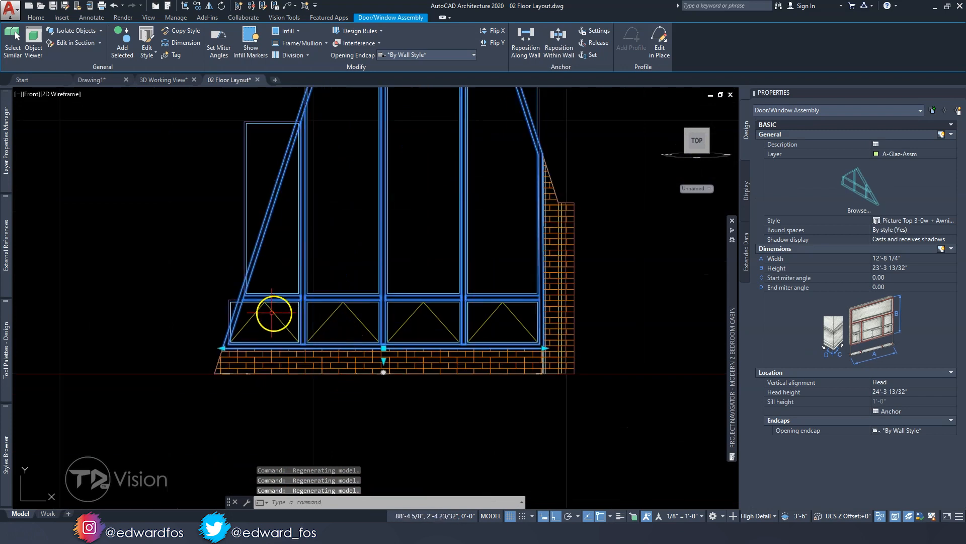
{"action": "scroll", "coordinate": [266, 211], "scroll_direction": "down", "scroll_amount": 4}
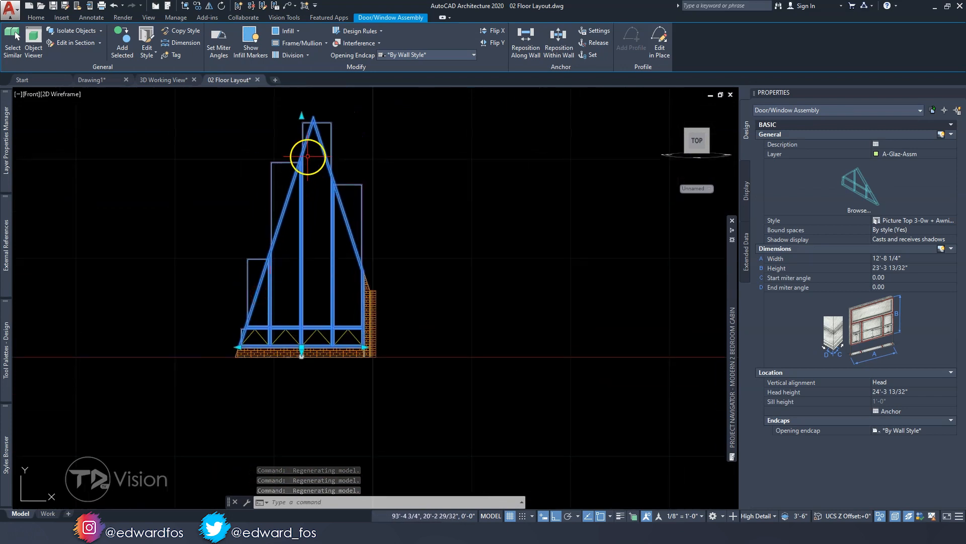
{"action": "scroll", "coordinate": [362, 274], "scroll_direction": "up", "scroll_amount": 2}
{"action": "scroll", "coordinate": [363, 275], "scroll_direction": "down", "scroll_amount": 2}
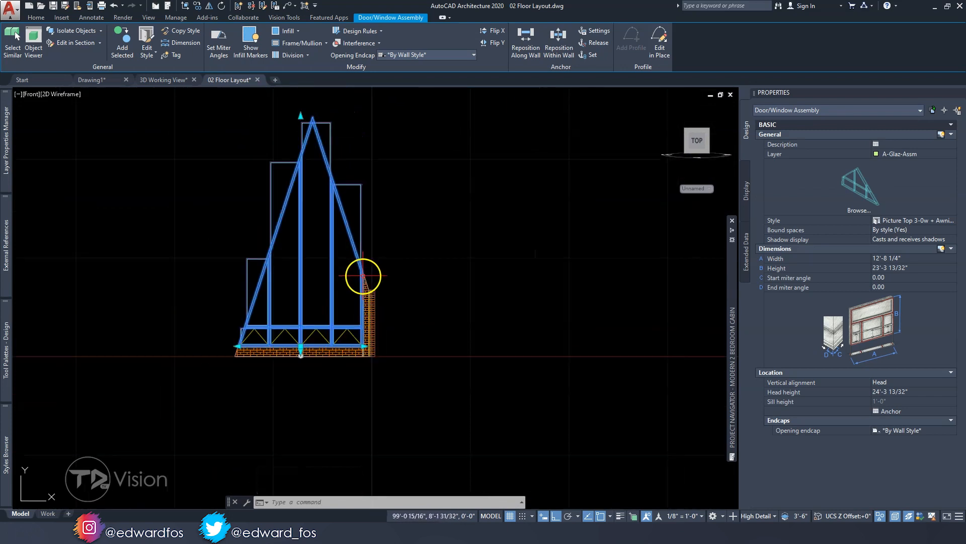
Copy the style of the assembly's lower left awning window, keeping the name "Awning - Frameless (2)"
{"action": "scroll", "coordinate": [257, 345], "scroll_direction": "up", "scroll_amount": 3}
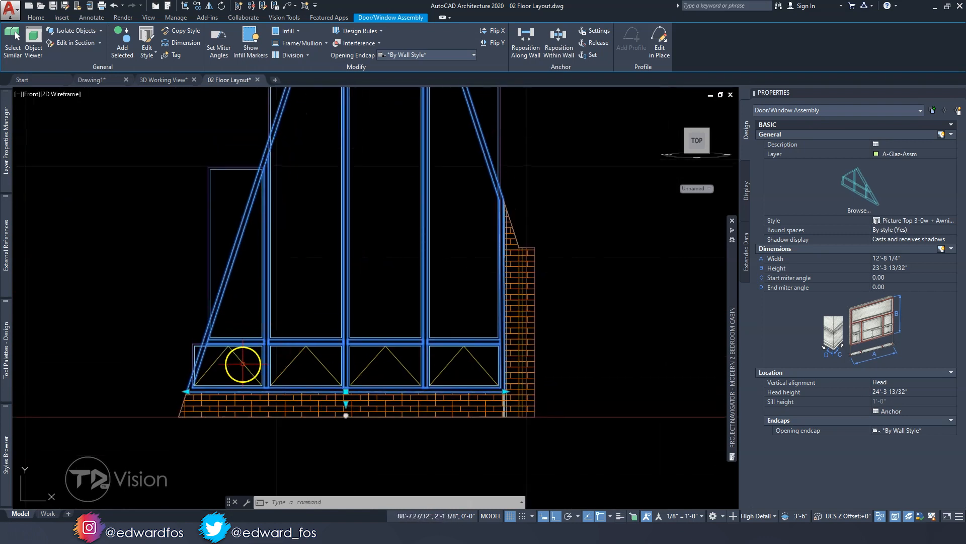
{"action": "left_click", "coordinate": [243, 364]}
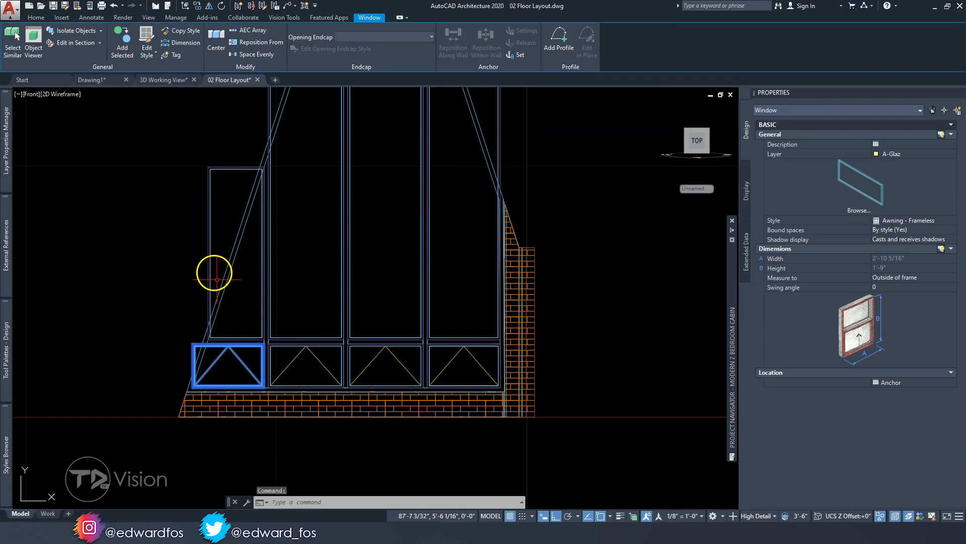
{"action": "middle_click_drag", "start_coordinate": [221, 287], "coordinate": [212, 302]}
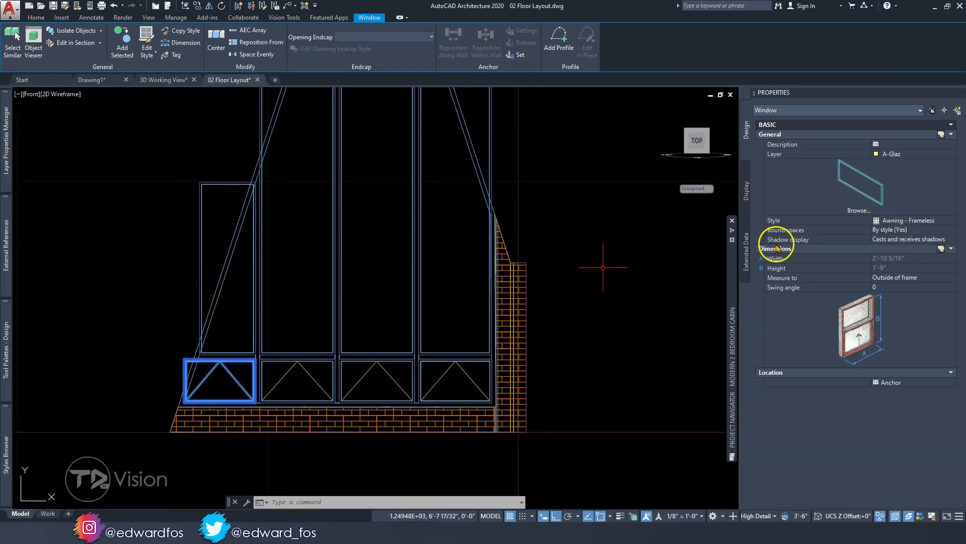
{"action": "left_click", "coordinate": [193, 34]}
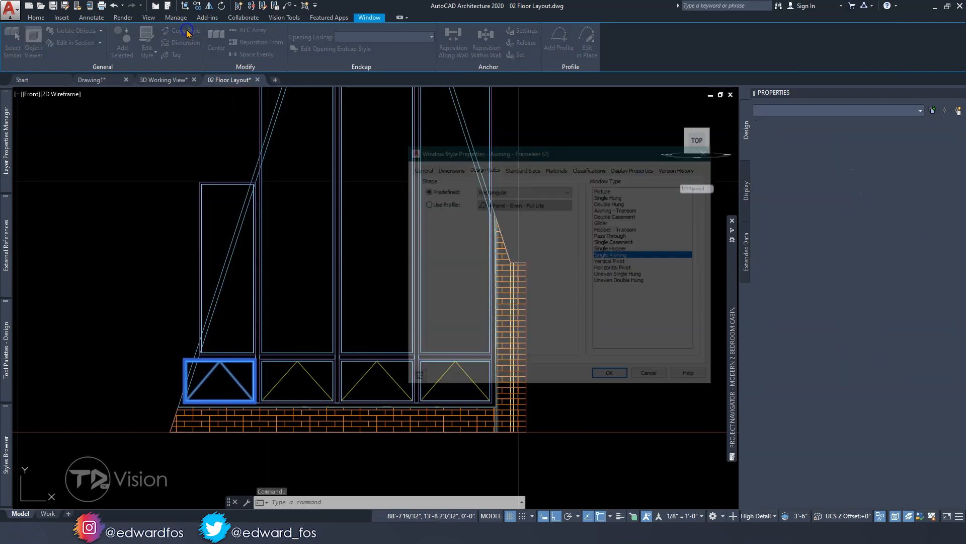
{"action": "left_click", "coordinate": [419, 167]}
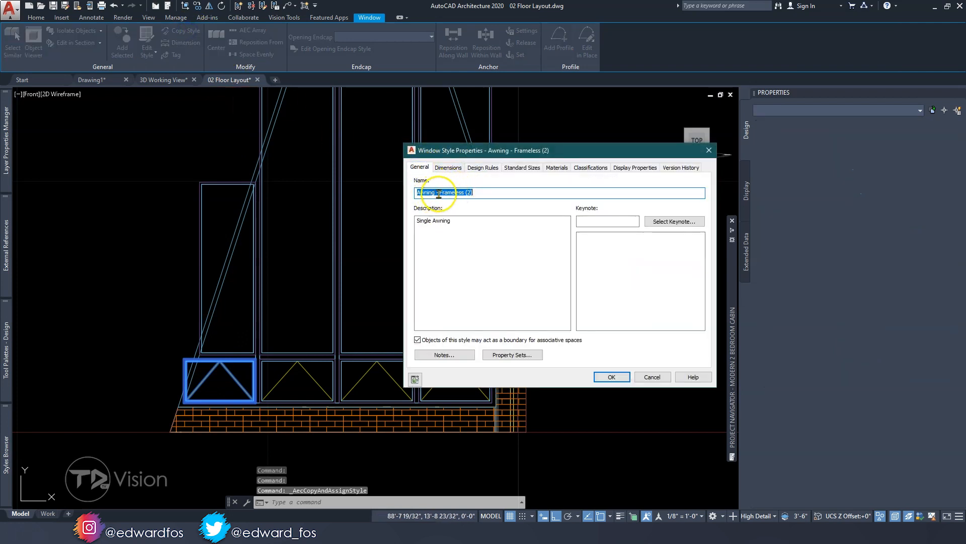
{"action": "left_click", "coordinate": [473, 192]}
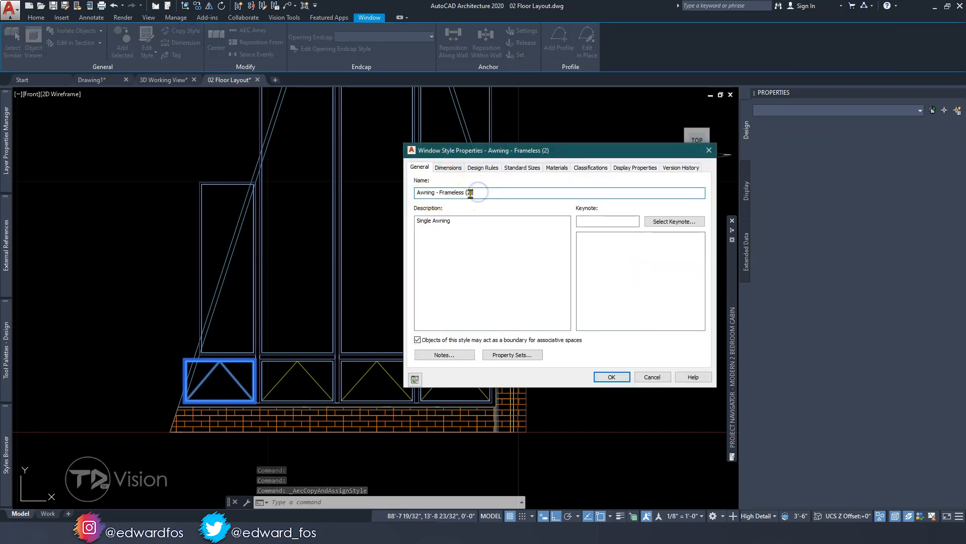
{"action": "left_click", "coordinate": [615, 377]}
Add a profile started from scratch to the lower left awning window and name it "Awning Frameless Profile (2)"
{"action": "scroll", "coordinate": [198, 390], "scroll_direction": "up", "scroll_amount": 5}
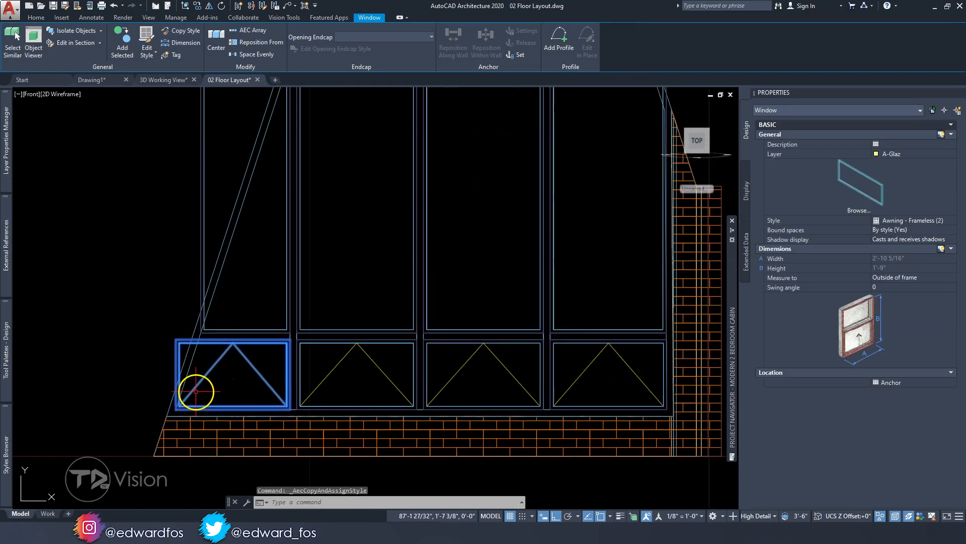
{"action": "left_click", "coordinate": [560, 38]}
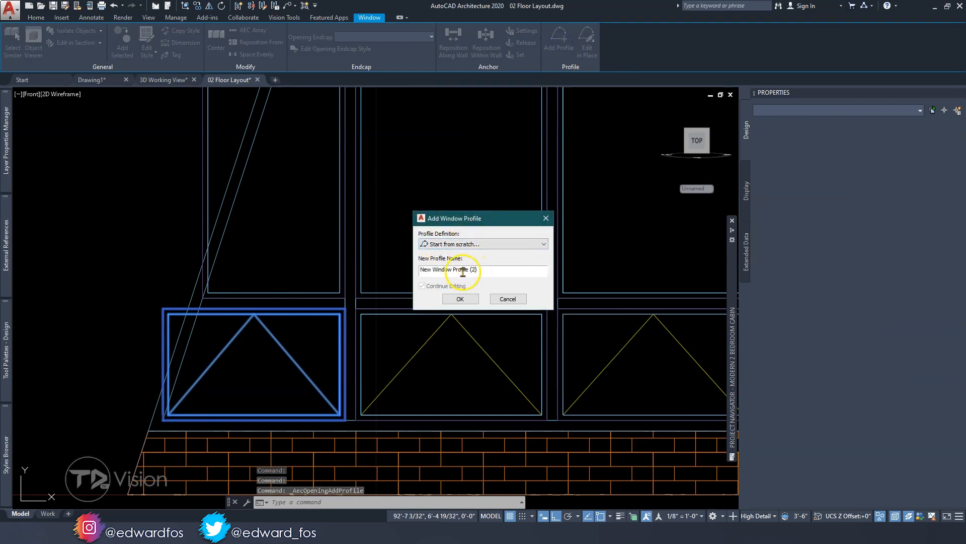
{"action": "key", "text": "BackSpace"}
{"action": "type", "text": ")"}
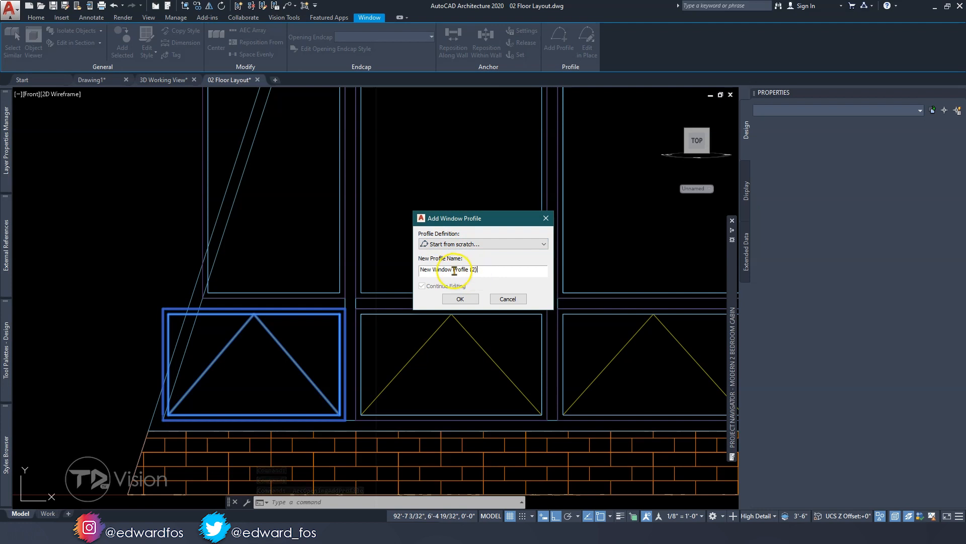
{"action": "type", "text": "A"}
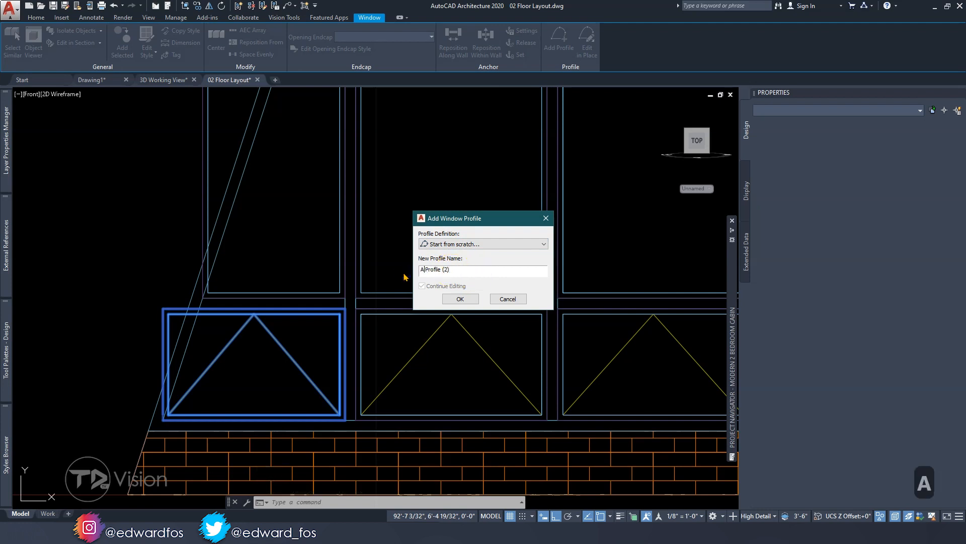
{"action": "type", "text": "wning"}
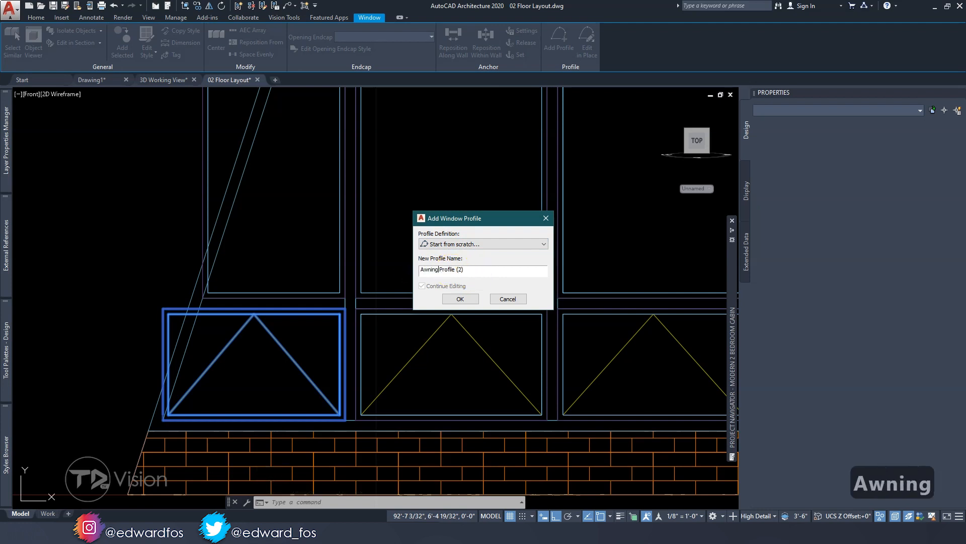
{"action": "type", "text": " Framel"}
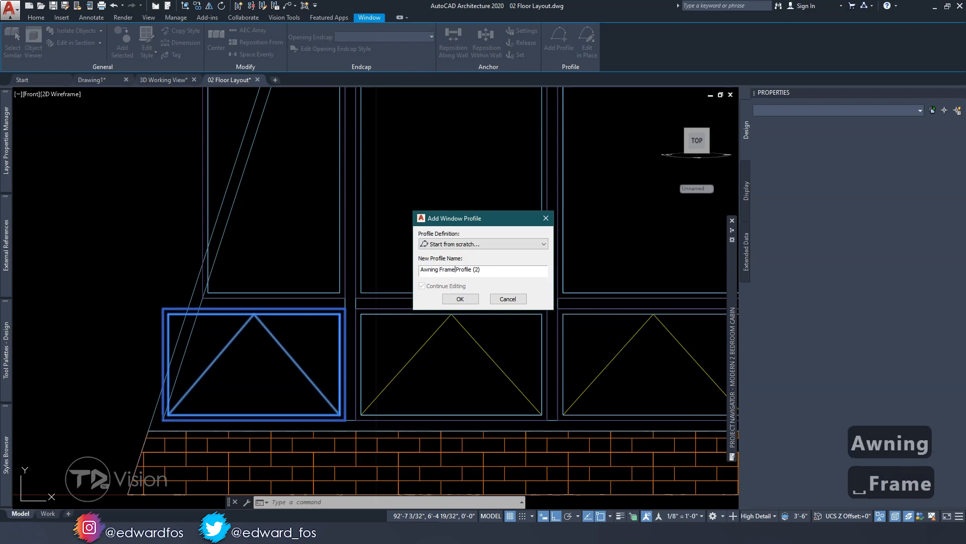
{"action": "key", "text": "BackSpace"}
{"action": "type", "text": "less"}
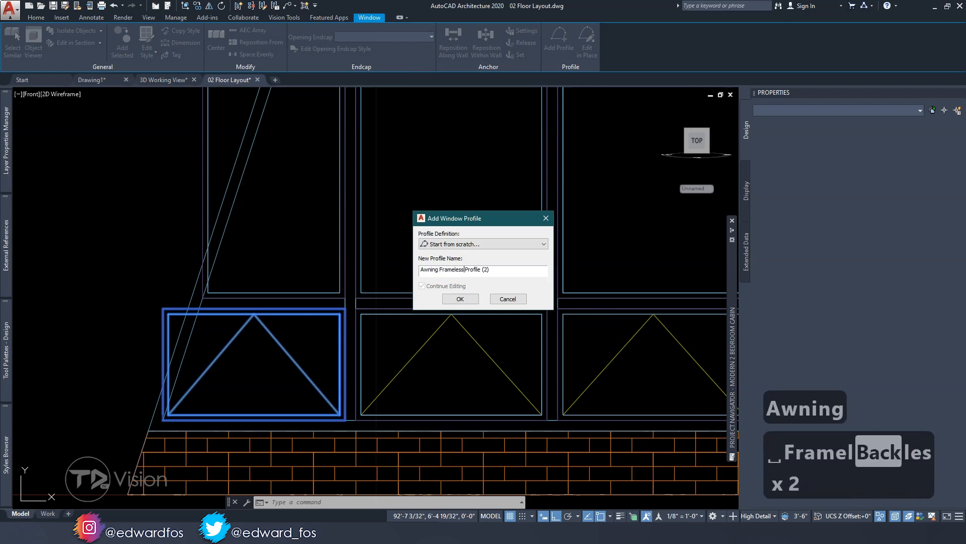
{"action": "left_click", "coordinate": [456, 299]}
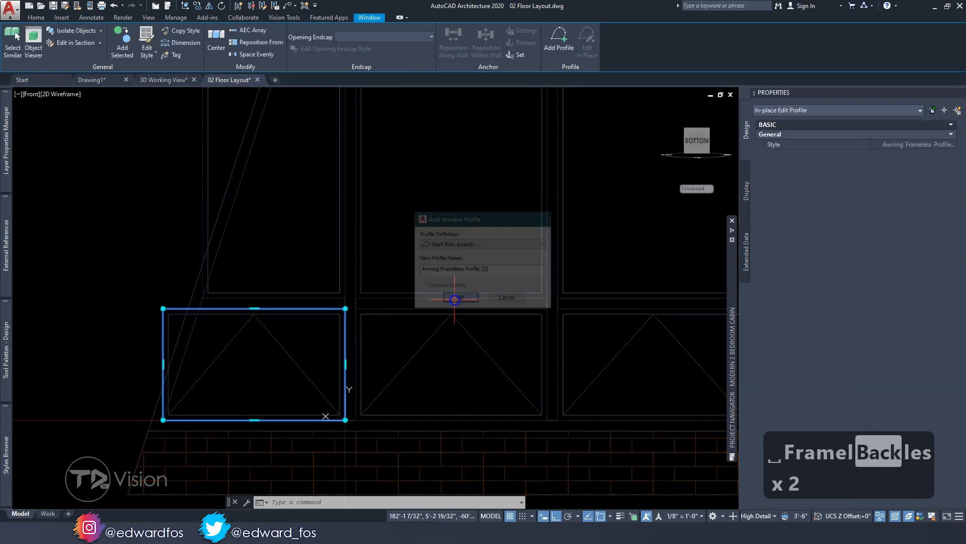
Move the awning profile's upper left vertex horizontally inward to the assembly's sloping frame and finish the in-place edit
{"action": "left_click", "coordinate": [164, 308]}
{"action": "left_click", "coordinate": [200, 308]}
{"action": "middle_click_drag", "start_coordinate": [297, 305], "coordinate": [259, 302]}
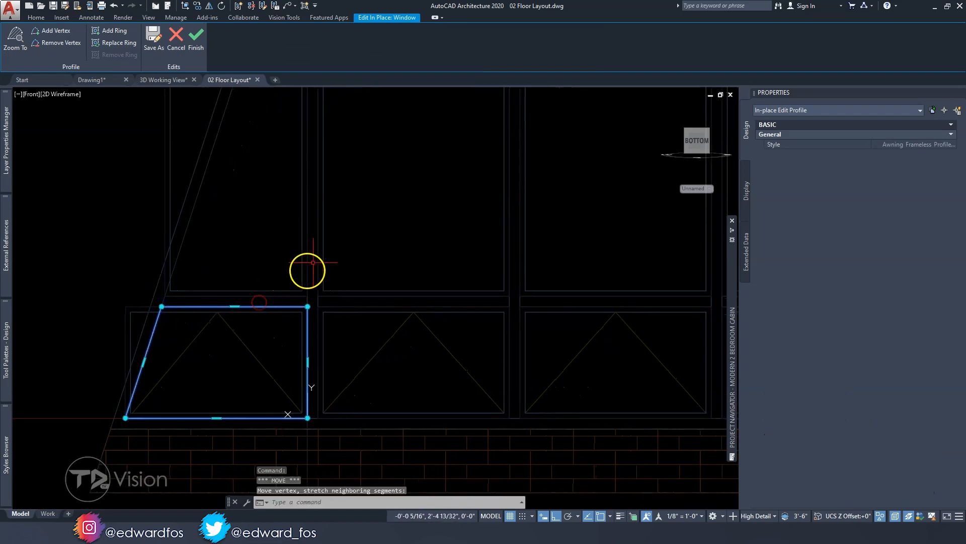
{"action": "left_click", "coordinate": [196, 39]}
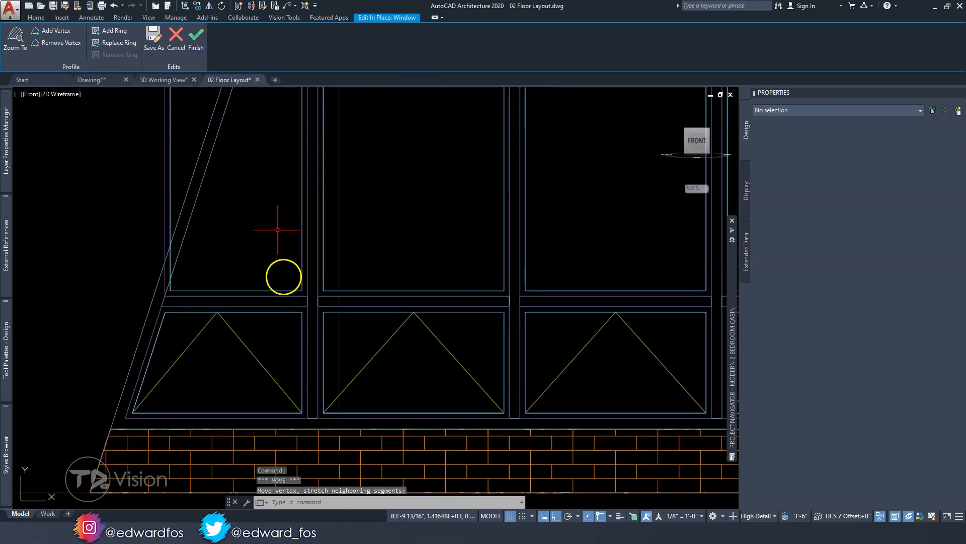
{"action": "key", "text": "Escape"}
Copy the style of the assembly's leftmost picture window above the awnings and name the copy "Picture - Frameless (1)"
{"action": "scroll", "coordinate": [285, 337], "scroll_direction": "down", "scroll_amount": 4}
{"action": "scroll", "coordinate": [302, 302], "scroll_direction": "up", "scroll_amount": 2}
{"action": "middle_click_drag", "start_coordinate": [301, 302], "coordinate": [322, 371]}
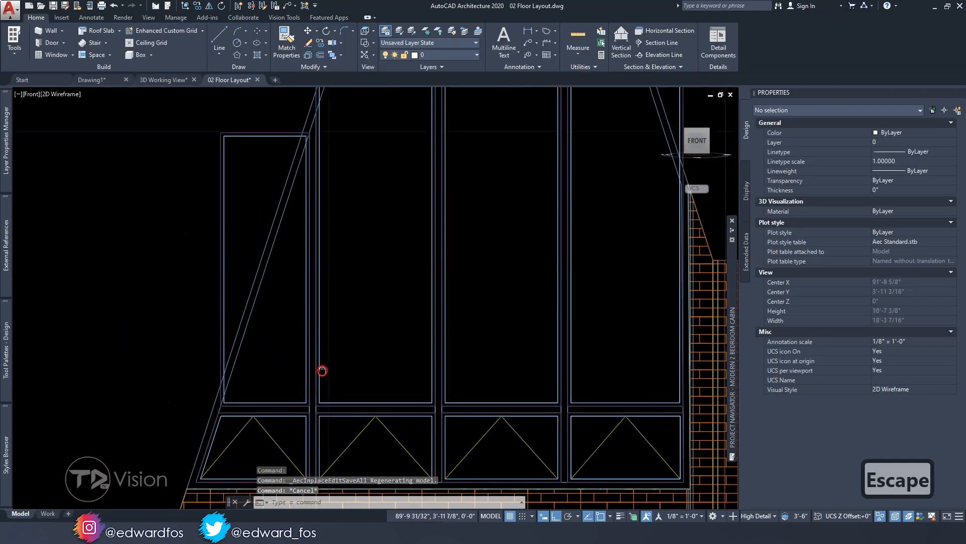
{"action": "scroll", "coordinate": [309, 326], "scroll_direction": "down", "scroll_amount": 4}
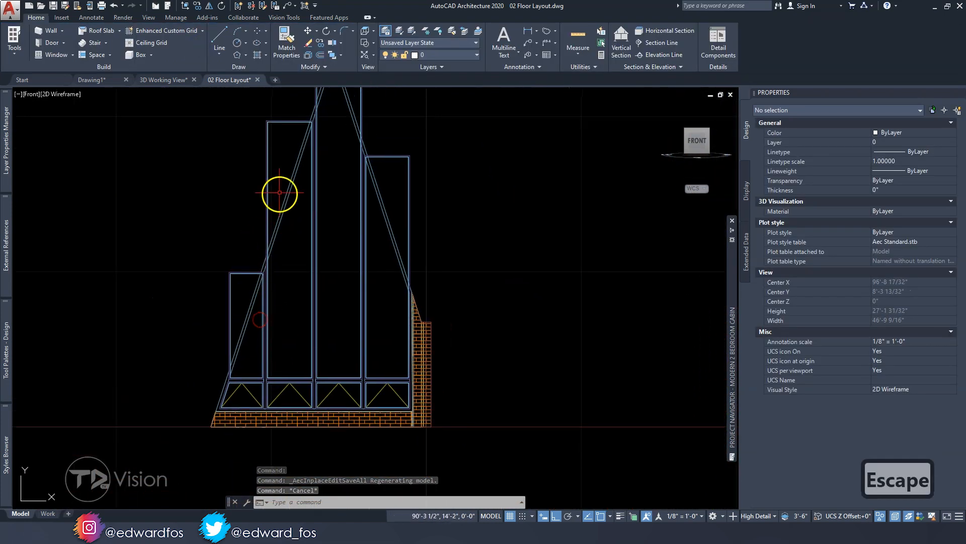
{"action": "scroll", "coordinate": [232, 290], "scroll_direction": "up", "scroll_amount": 2}
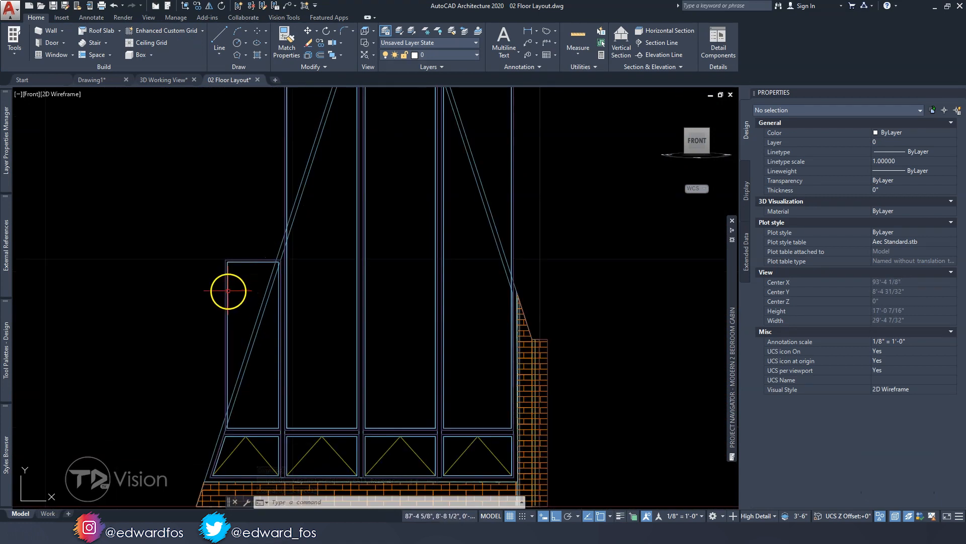
{"action": "left_click", "coordinate": [228, 291]}
{"action": "middle_click_drag", "start_coordinate": [231, 325], "coordinate": [220, 309]}
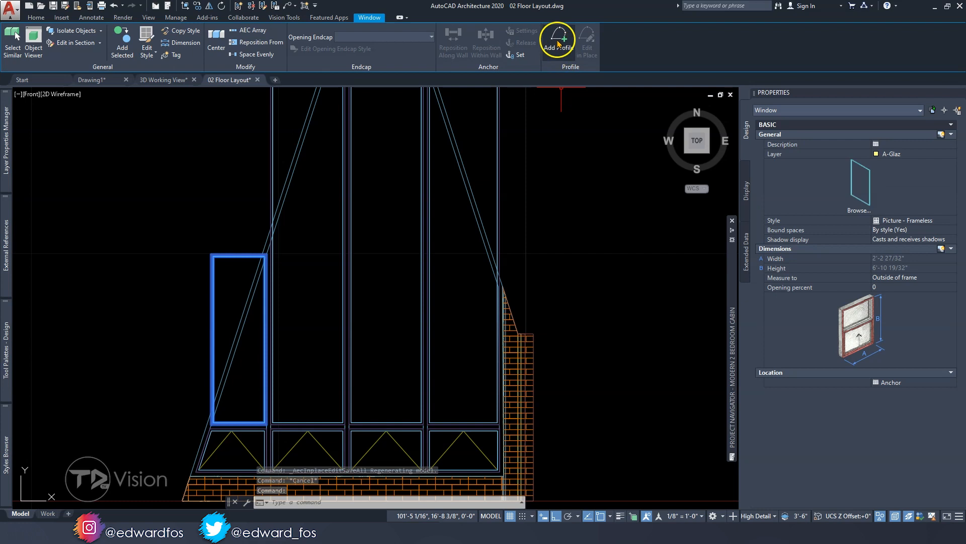
{"action": "left_click", "coordinate": [185, 31]}
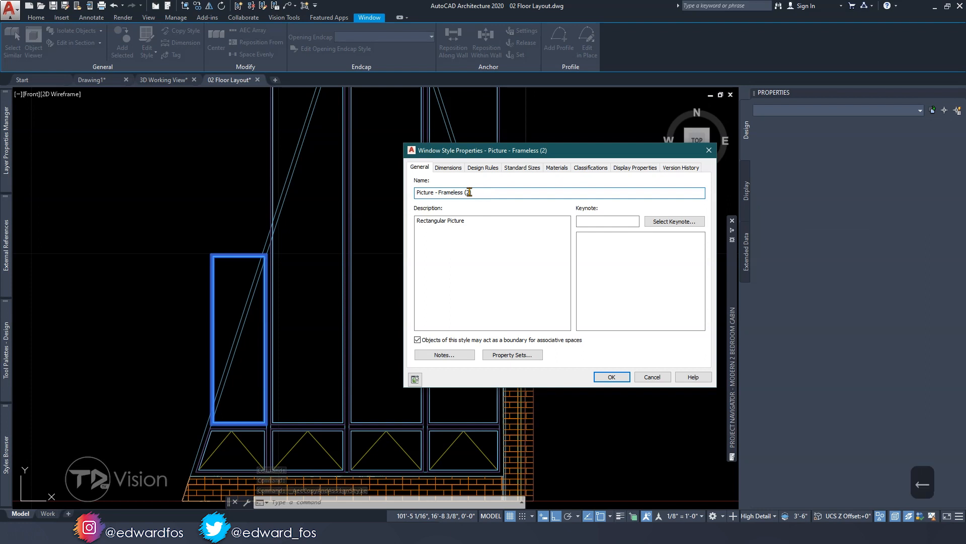
{"action": "key", "text": "BackSpace"}
{"action": "type", "text": "1"}
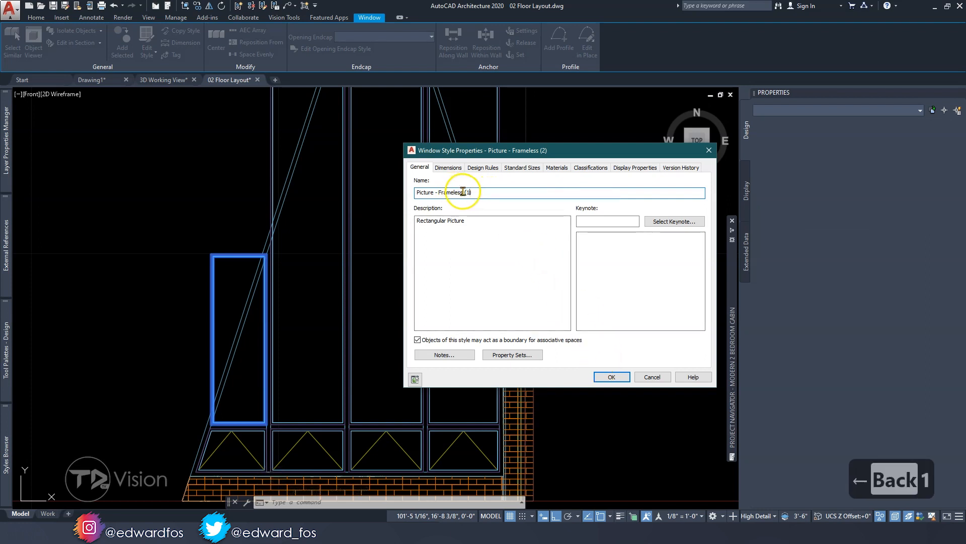
{"action": "key", "text": "ctrl+c"}
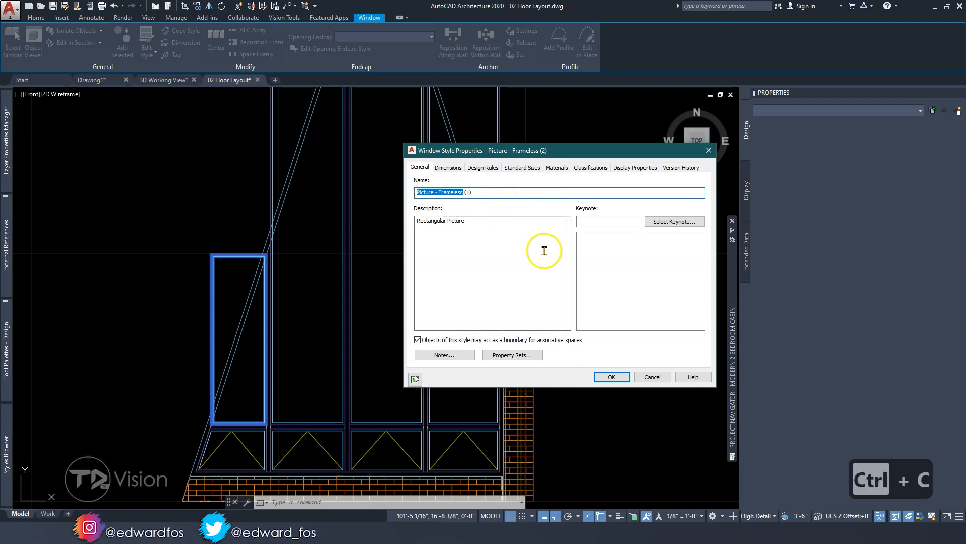
{"action": "left_click", "coordinate": [612, 377]}
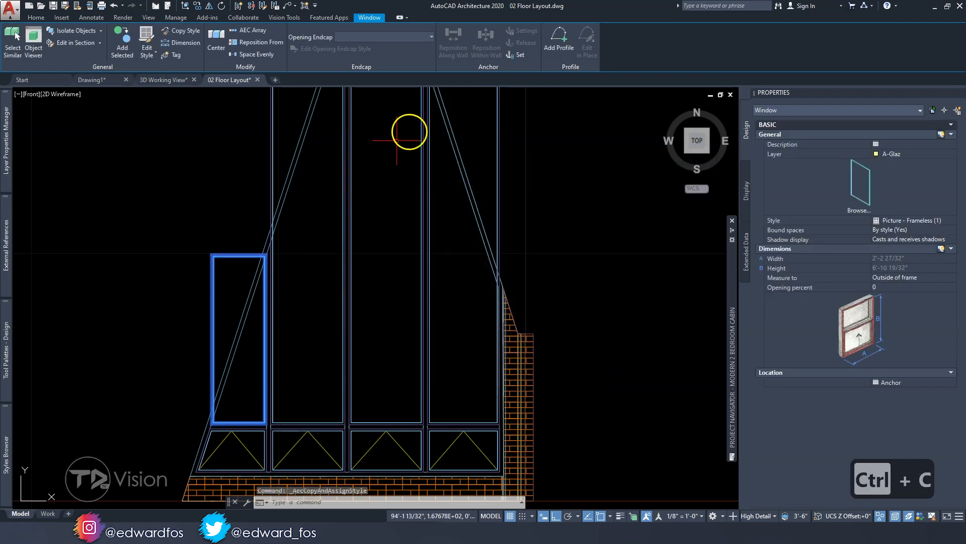
Add a profile started from scratch to the leftmost picture window and name it "Picture - Frameless Window Profile (1)"
{"action": "left_click", "coordinate": [558, 39]}
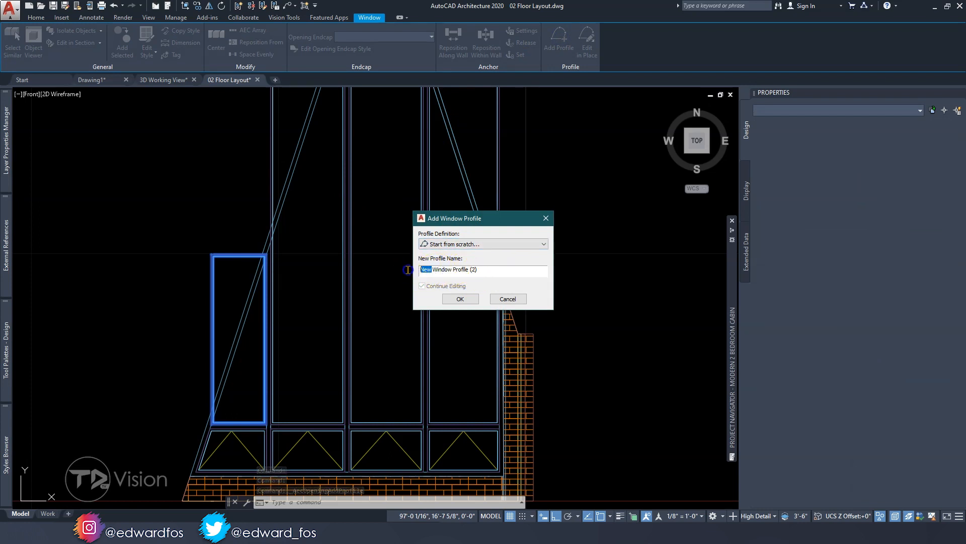
{"action": "key", "text": "ctrl+v"}
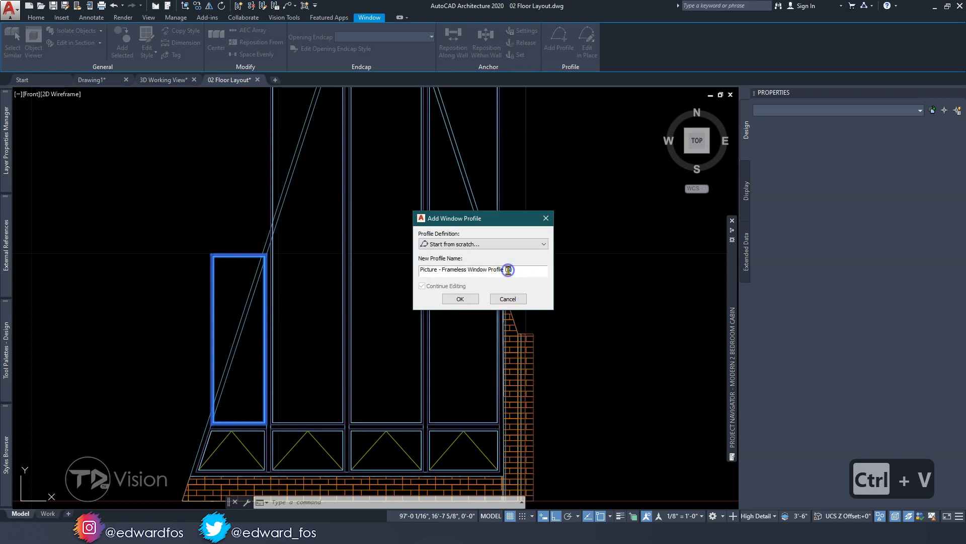
{"action": "type", "text": "1"}
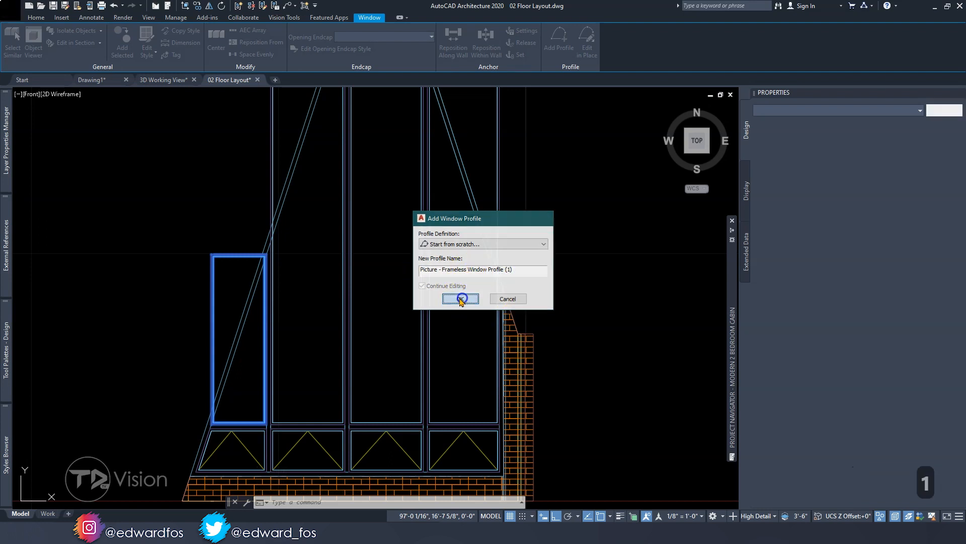
{"action": "left_click", "coordinate": [460, 298]}
Remove the upper left vertex of the leftmost picture window's profile to form a triangle, and finish the in-place edit
{"action": "scroll", "coordinate": [182, 264], "scroll_direction": "up", "scroll_amount": 4}
{"action": "scroll", "coordinate": [372, 247], "scroll_direction": "down", "scroll_amount": 2}
{"action": "middle_click_drag", "start_coordinate": [358, 226], "coordinate": [323, 269]}
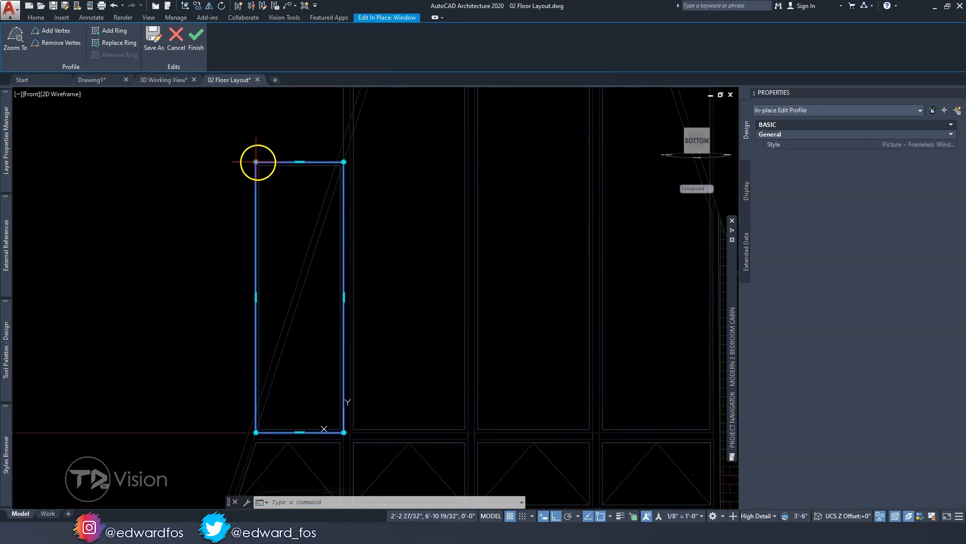
{"action": "mouse_move", "coordinate": [256, 161]}
{"action": "left_click", "coordinate": [287, 191]}
{"action": "scroll", "coordinate": [353, 162], "scroll_direction": "up", "scroll_amount": 4}
{"action": "scroll", "coordinate": [347, 164], "scroll_direction": "up", "scroll_amount": 6}
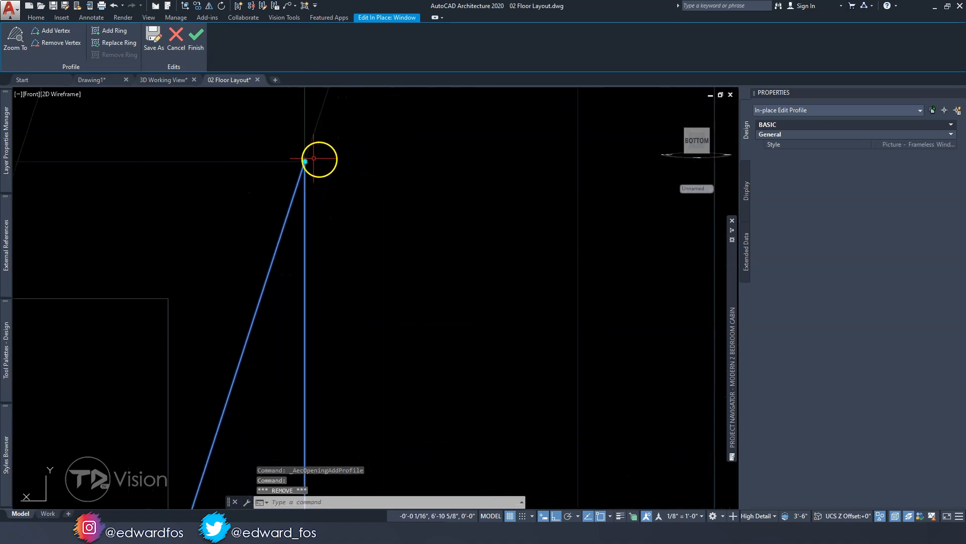
{"action": "scroll", "coordinate": [208, 225], "scroll_direction": "up", "scroll_amount": 6}
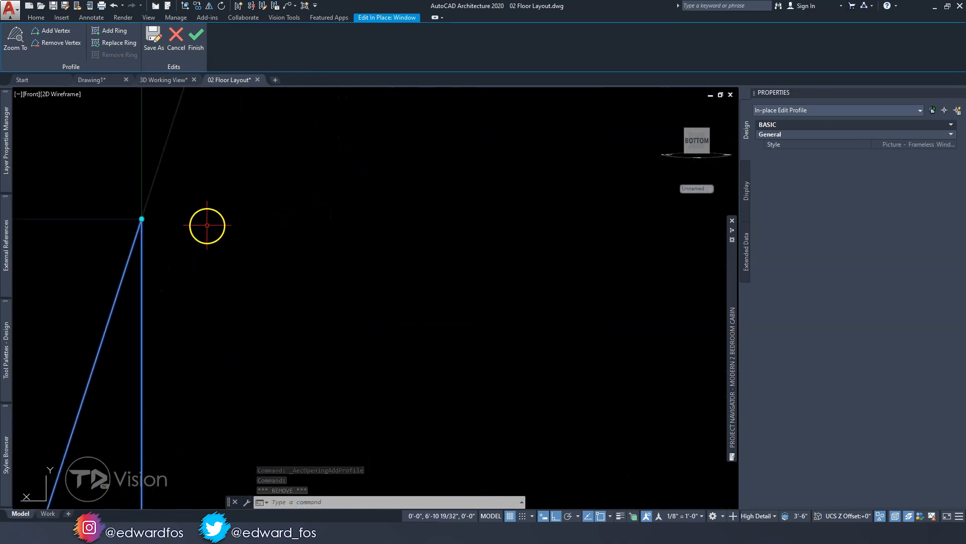
{"action": "scroll", "coordinate": [141, 216], "scroll_direction": "up", "scroll_amount": 5}
{"action": "scroll", "coordinate": [142, 216], "scroll_direction": "down", "scroll_amount": 6}
{"action": "middle_click_drag", "start_coordinate": [141, 216], "coordinate": [183, 229]}
{"action": "scroll", "coordinate": [184, 229], "scroll_direction": "down", "scroll_amount": 7}
{"action": "scroll", "coordinate": [192, 347], "scroll_direction": "down", "scroll_amount": 6}
{"action": "scroll", "coordinate": [164, 374], "scroll_direction": "up", "scroll_amount": 8}
{"action": "scroll", "coordinate": [154, 348], "scroll_direction": "up", "scroll_amount": 3}
{"action": "scroll", "coordinate": [154, 347], "scroll_direction": "down", "scroll_amount": 8}
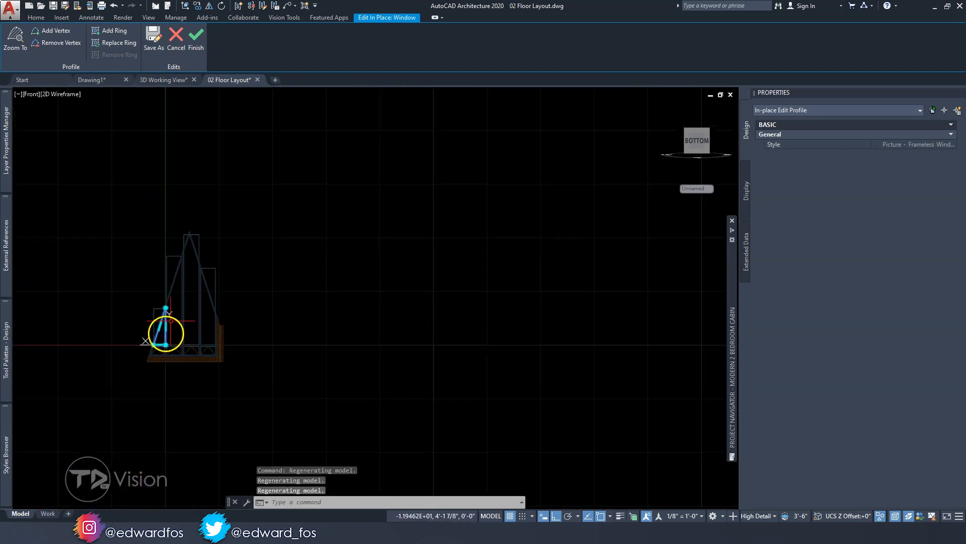
{"action": "scroll", "coordinate": [235, 262], "scroll_direction": "up", "scroll_amount": 6}
{"action": "scroll", "coordinate": [222, 303], "scroll_direction": "down", "scroll_amount": 3}
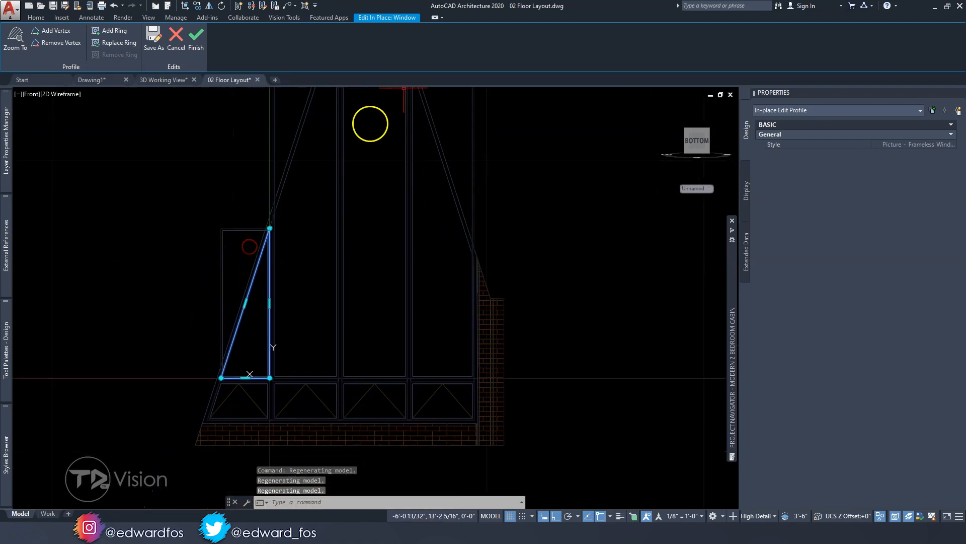
{"action": "left_click", "coordinate": [196, 40]}
Copy the style of the second picture window from the left, keeping the name "Picture - Frameless (2)"
{"action": "middle_click_drag", "start_coordinate": [300, 224], "coordinate": [231, 324]}
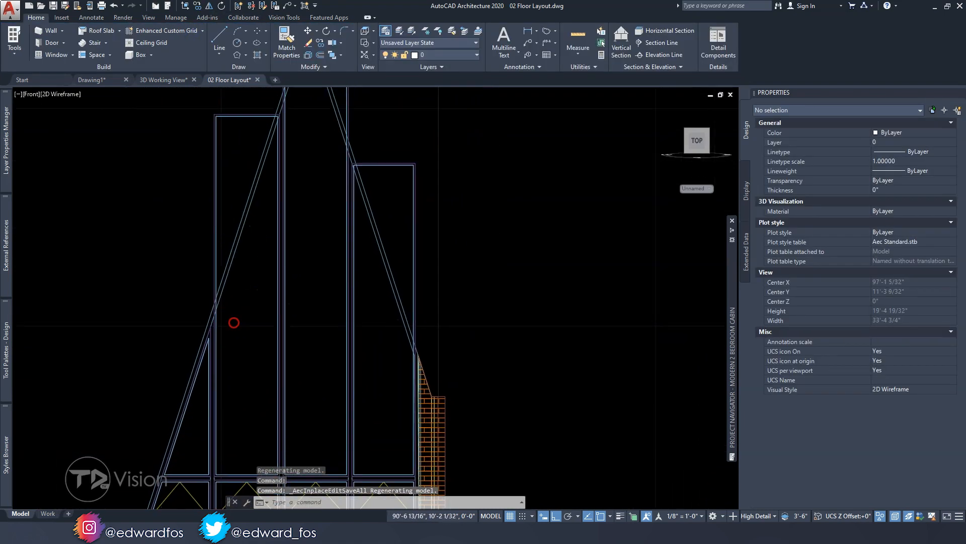
{"action": "left_click", "coordinate": [227, 162]}
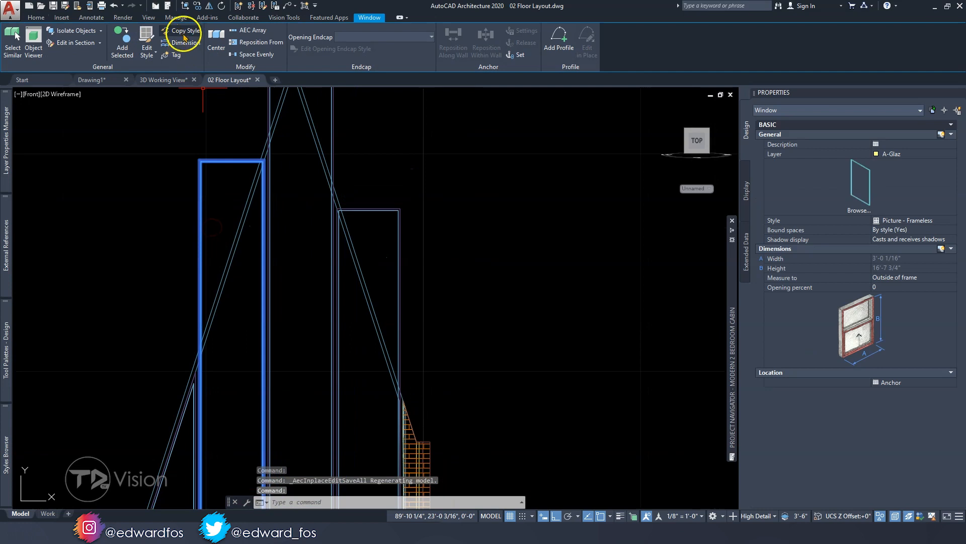
{"action": "left_click", "coordinate": [185, 31]}
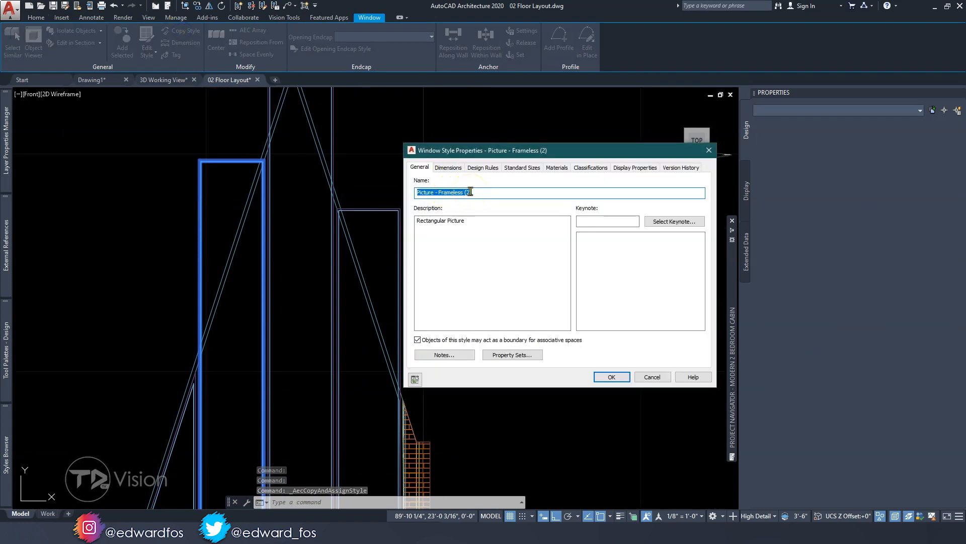
{"action": "left_click", "coordinate": [614, 376]}
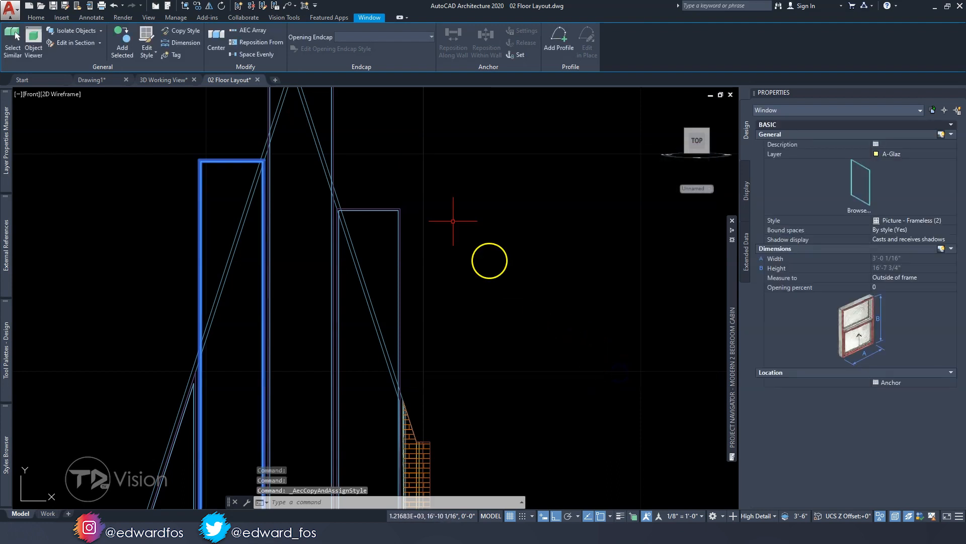
Add a profile started from scratch to the second picture window and name it "Picture - Frameless Window Profile (2)"
{"action": "left_click", "coordinate": [559, 41]}
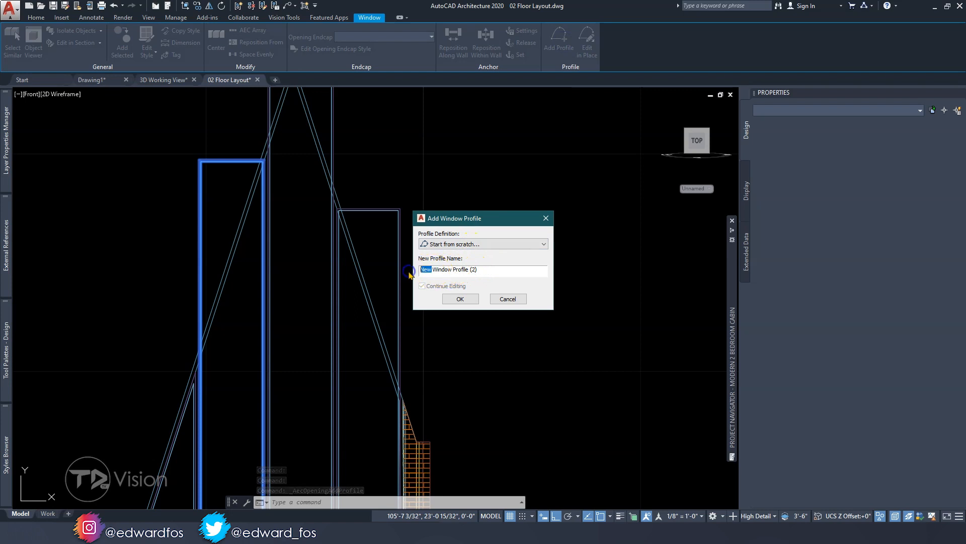
{"action": "key", "text": "ctrl+v"}
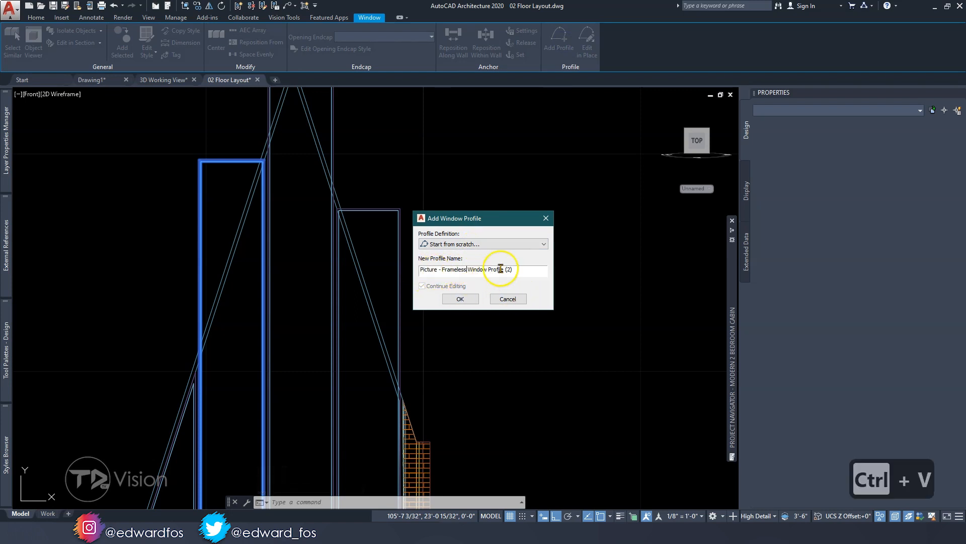
{"action": "left_click", "coordinate": [460, 299]}
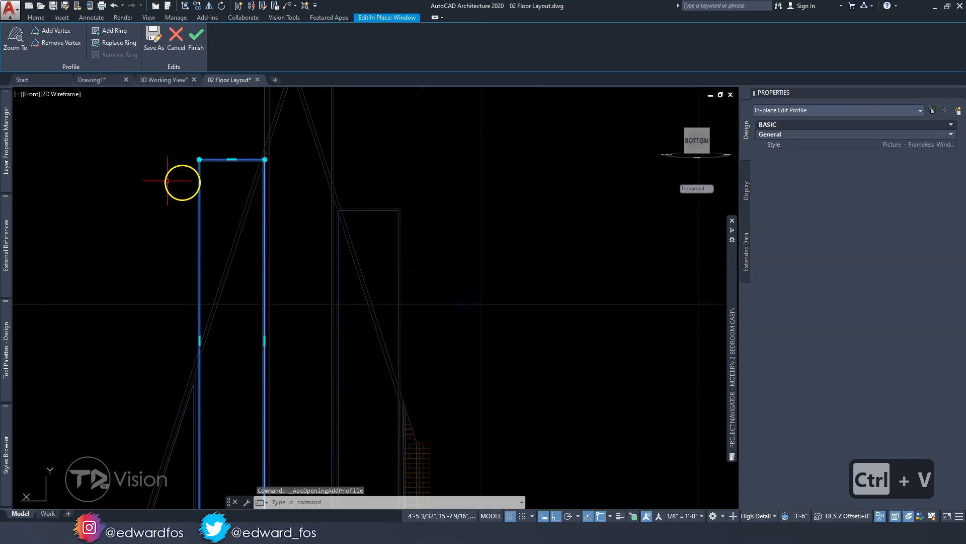
Move the second picture window profile's upper left vertex straight down to the assembly's sloping frame and finish the in-place edit
{"action": "left_click", "coordinate": [200, 160]}
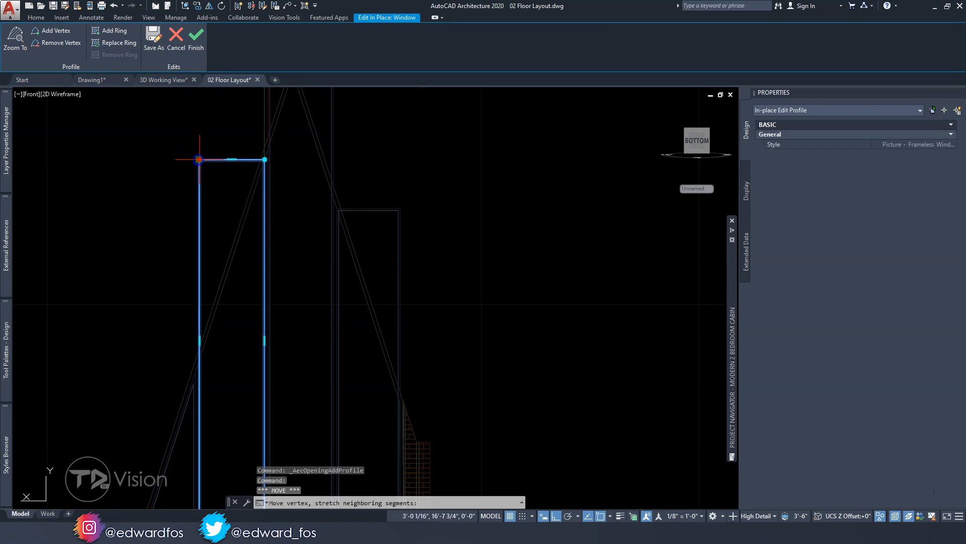
{"action": "scroll", "coordinate": [199, 330], "scroll_direction": "up", "scroll_amount": 4}
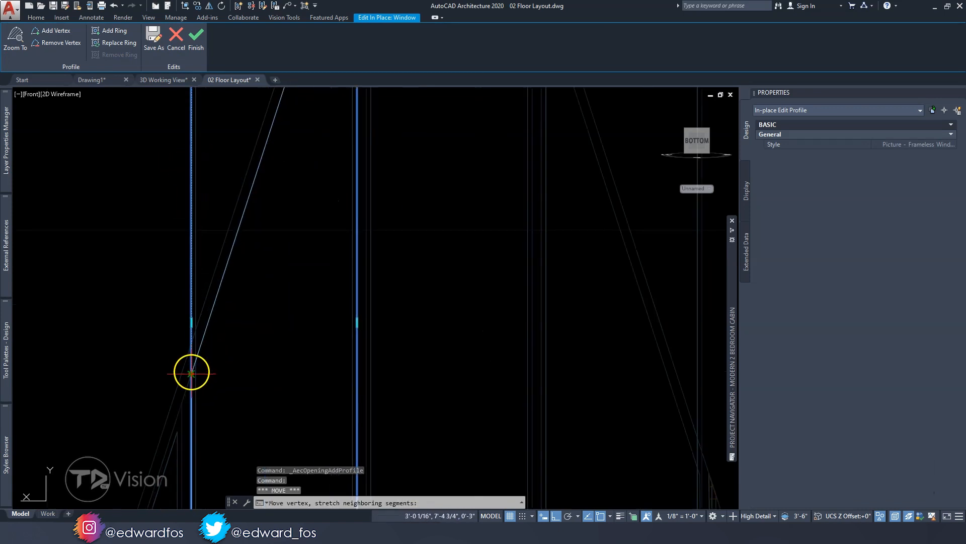
{"action": "left_click", "coordinate": [192, 374]}
{"action": "scroll", "coordinate": [191, 373], "scroll_direction": "down", "scroll_amount": 5}
{"action": "scroll", "coordinate": [236, 289], "scroll_direction": "up", "scroll_amount": 2}
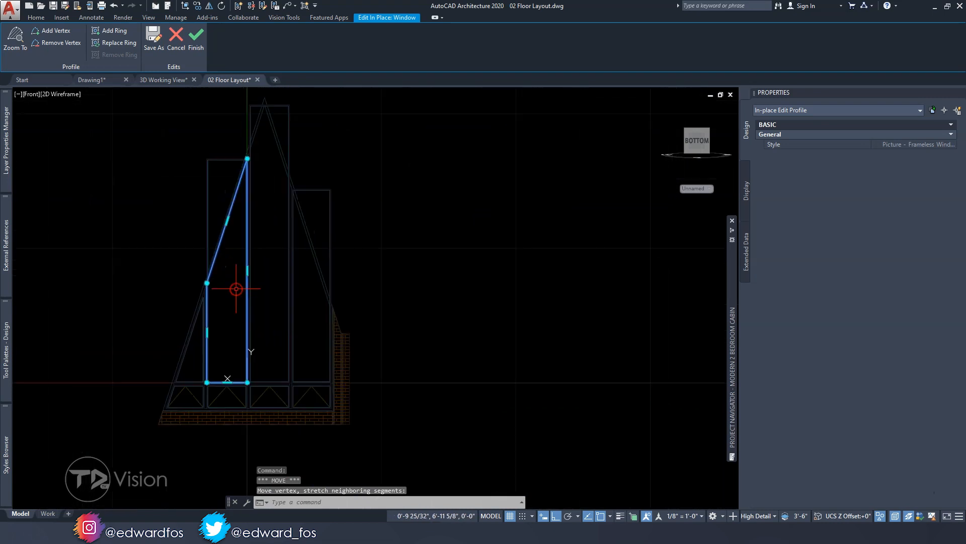
{"action": "left_click", "coordinate": [196, 46]}
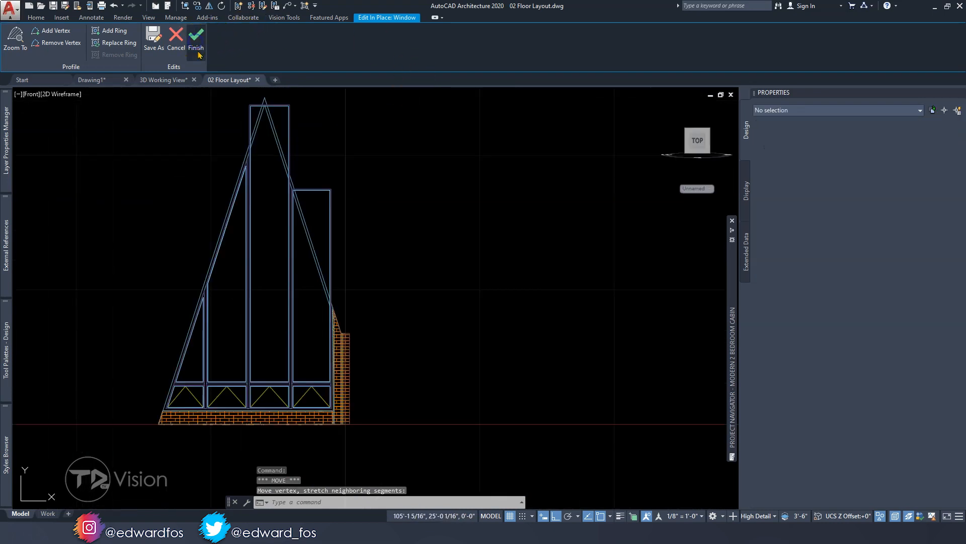
Copy the style of the tallest picture window under the gable peak, keeping the name "Picture - Frameless (3)"
{"action": "scroll", "coordinate": [248, 259], "scroll_direction": "up", "scroll_amount": 2}
{"action": "middle_click_drag", "start_coordinate": [262, 311], "coordinate": [225, 306]}
{"action": "scroll", "coordinate": [228, 194], "scroll_direction": "up", "scroll_amount": 2}
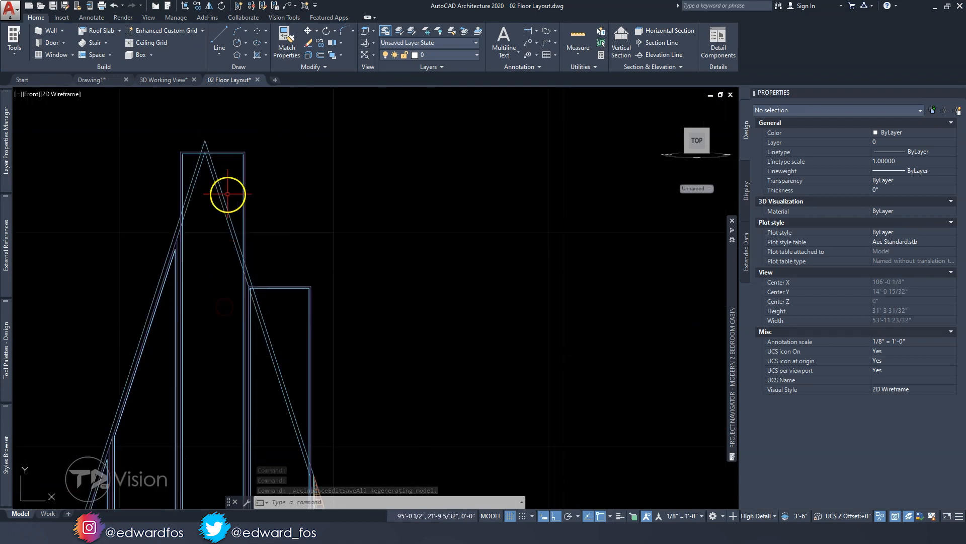
{"action": "left_click", "coordinate": [181, 155]}
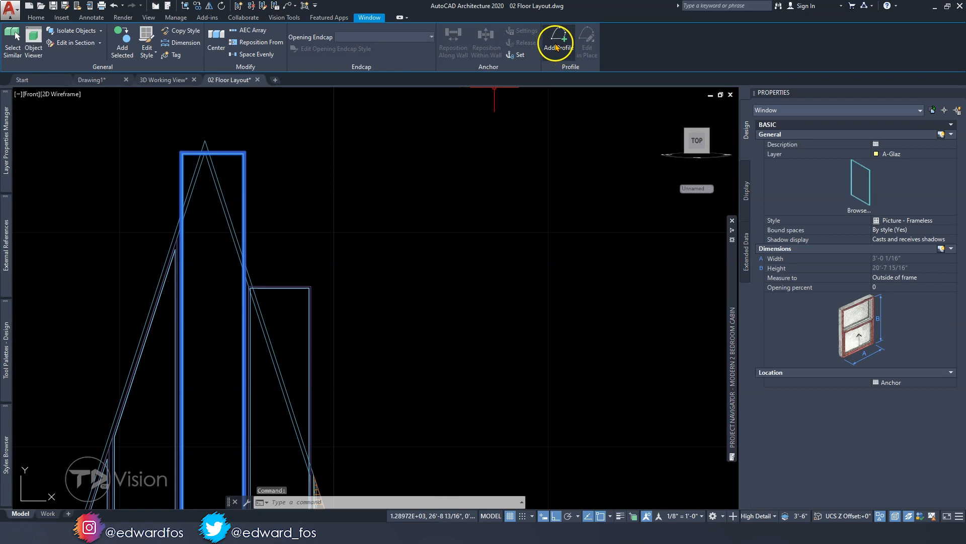
{"action": "left_click", "coordinate": [180, 31]}
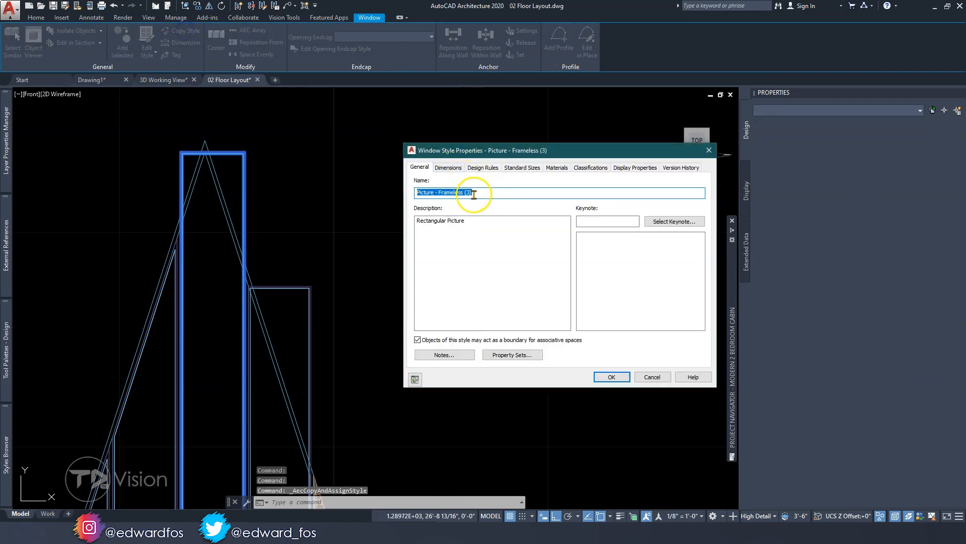
{"action": "left_click", "coordinate": [611, 378]}
Add a profile started from scratch to the tallest picture window and name it "Picture - Frameless Window Profile (3)"
{"action": "left_click", "coordinate": [543, 61]}
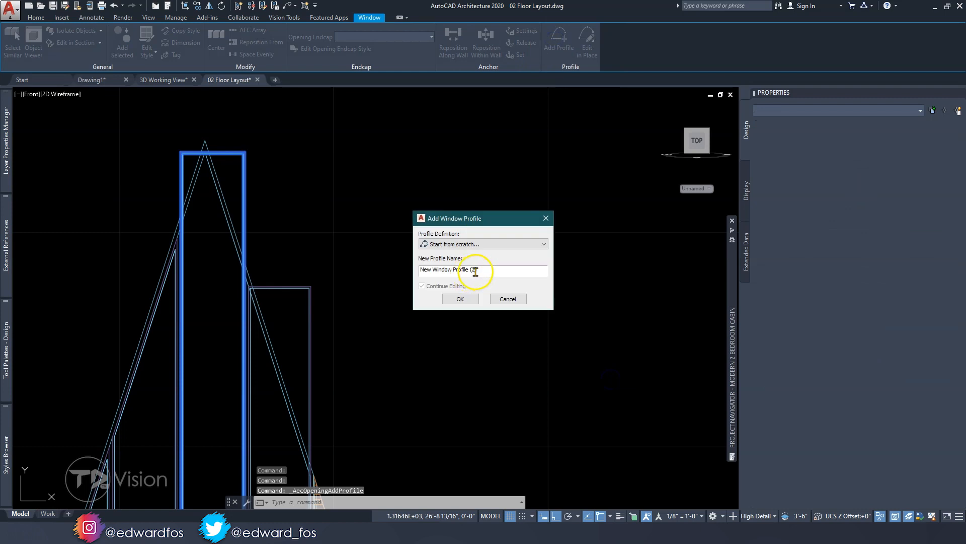
{"action": "key", "text": "BackSpace"}
{"action": "key", "text": "BackSpace"}
{"action": "type", "text": "3"}
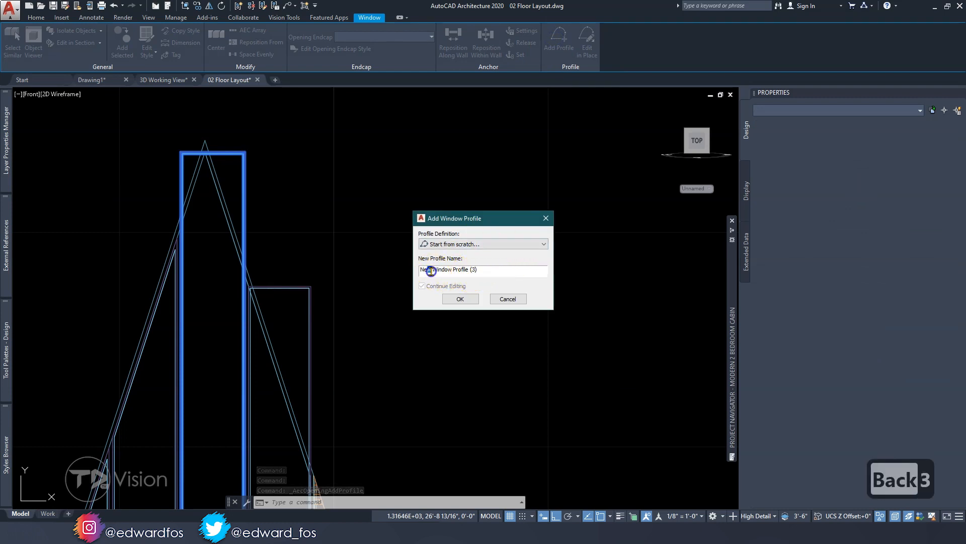
{"action": "type", "text": "Picture - Frameless"}
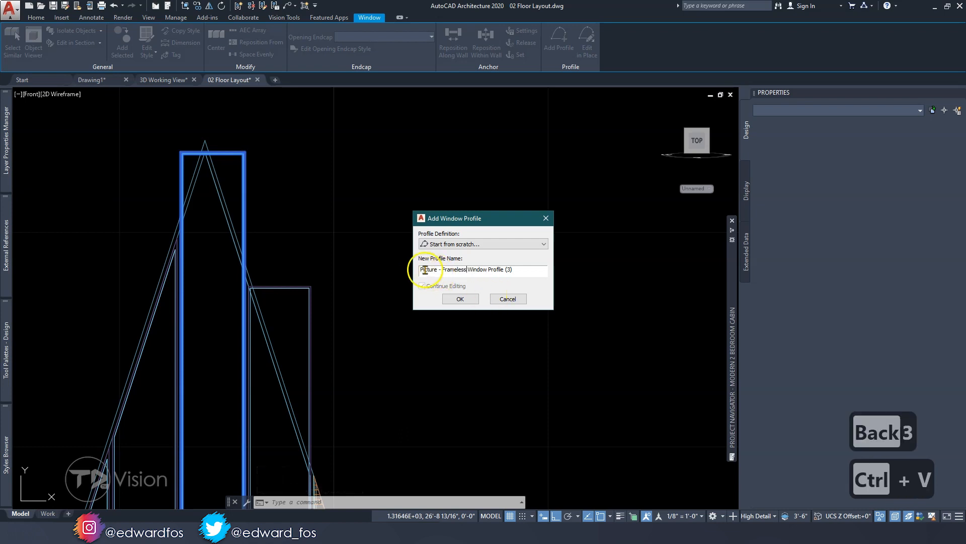
{"action": "left_click", "coordinate": [461, 300]}
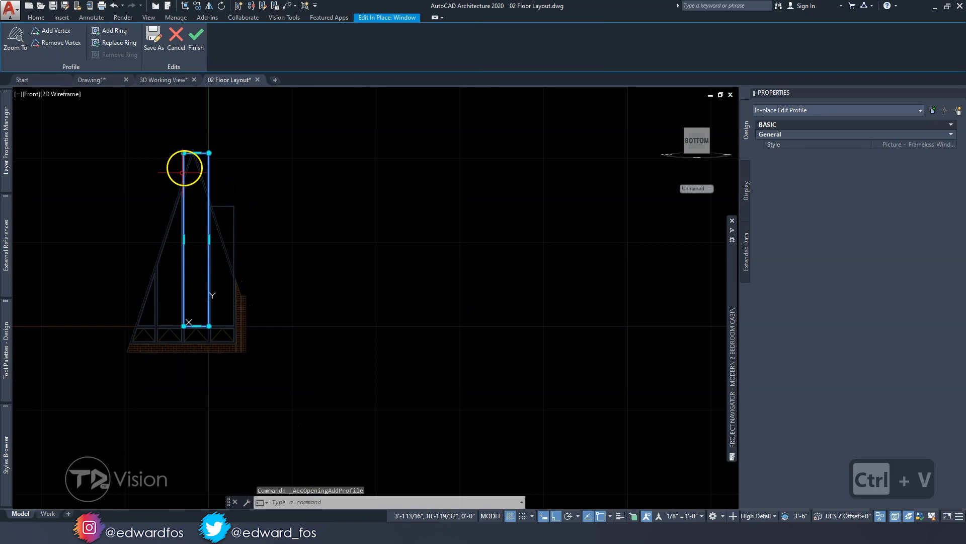
Move both upper vertices of the tallest window's profile straight down to where its sides meet the assembly's sloping frame
{"action": "scroll", "coordinate": [182, 144], "scroll_direction": "up", "scroll_amount": 6}
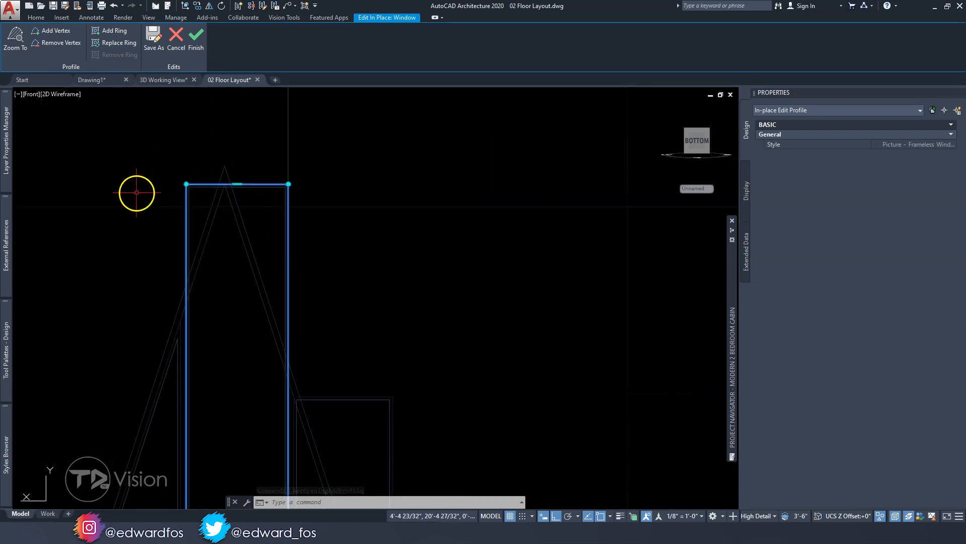
{"action": "left_click", "coordinate": [186, 183]}
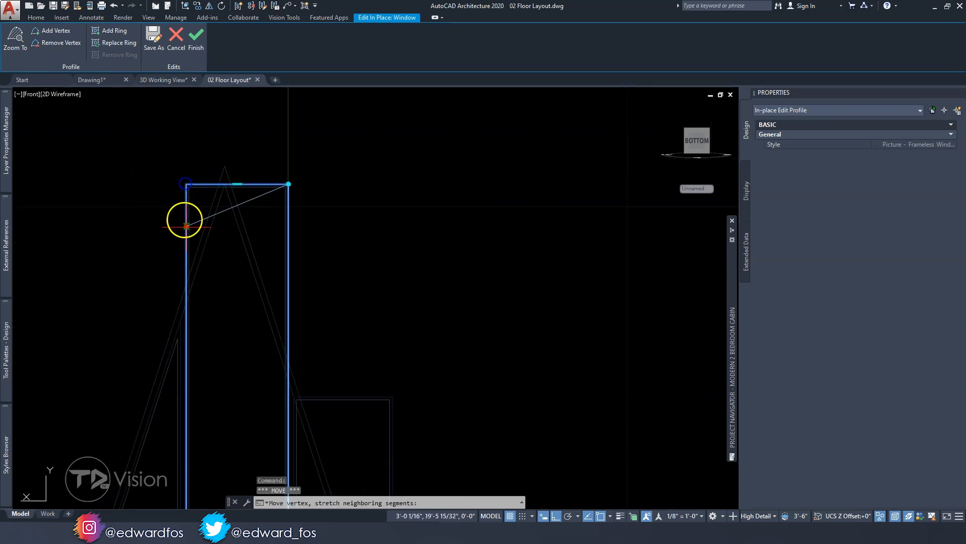
{"action": "left_click", "coordinate": [186, 303]}
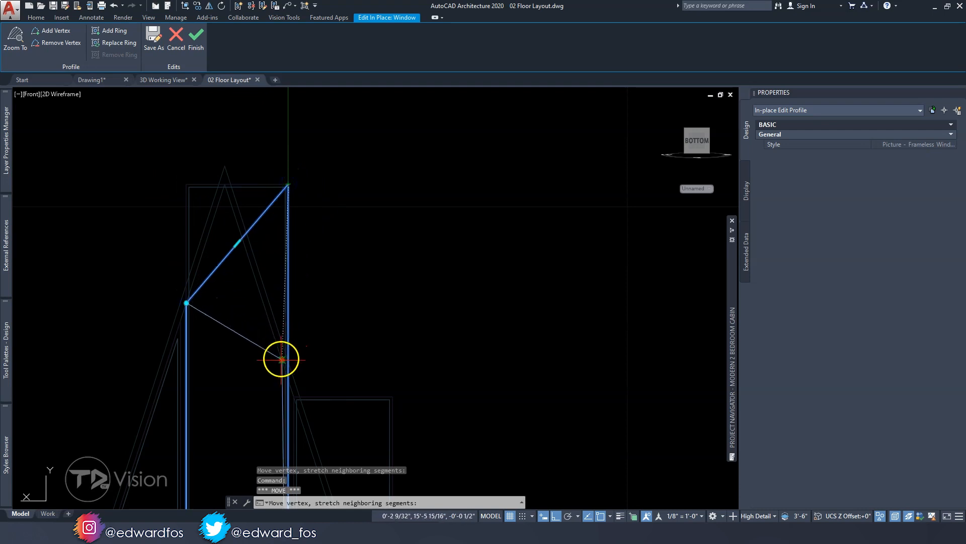
{"action": "left_click", "coordinate": [288, 378]}
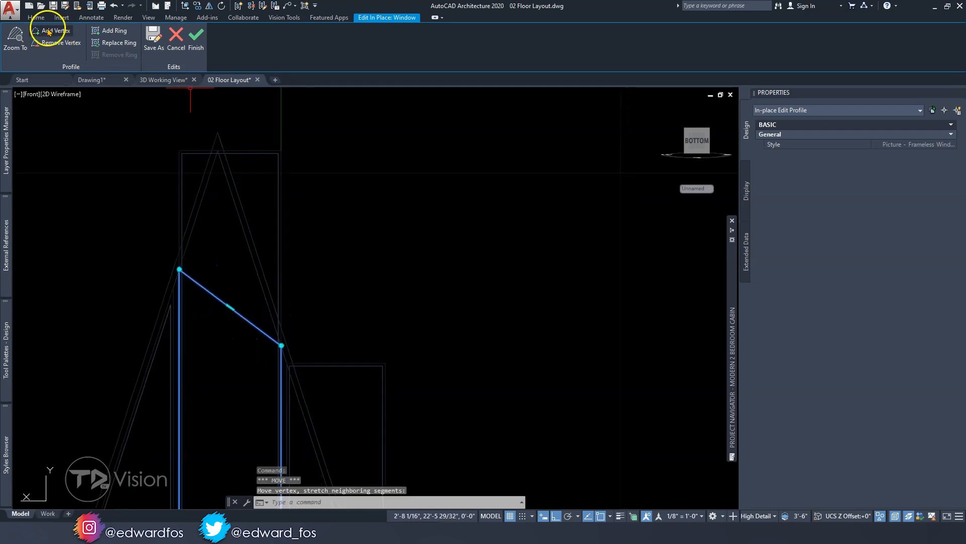
Add a vertex to the upper edge of the tallest window's profile
{"action": "mouse_move", "coordinate": [230, 308]}
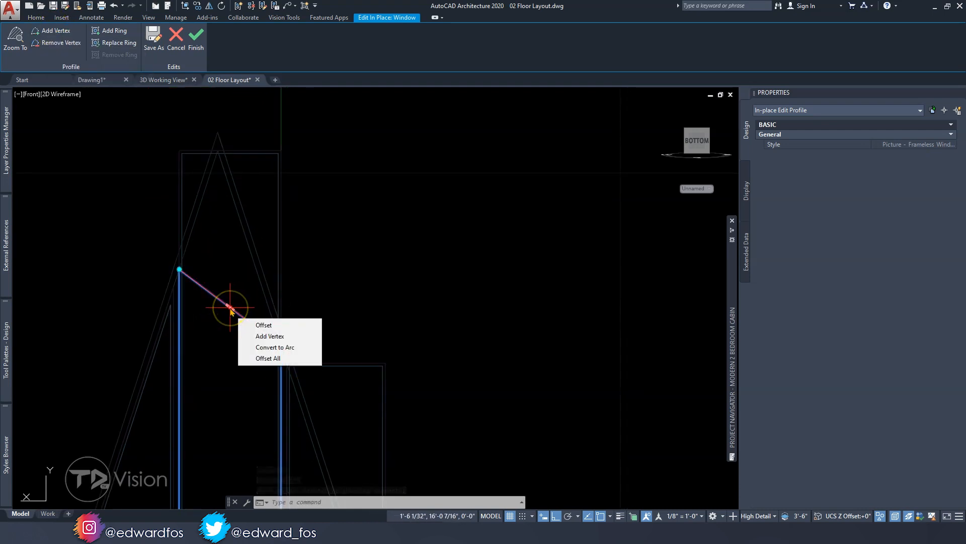
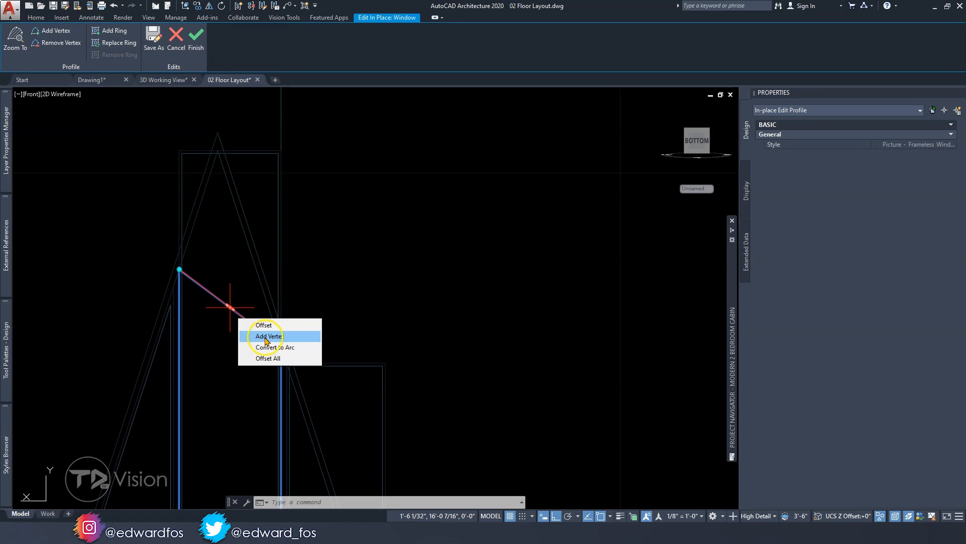
Place the tallest window profile's new vertex at the inner peak of the gable frame and finish the in-place edit
{"action": "left_click", "coordinate": [269, 337]}
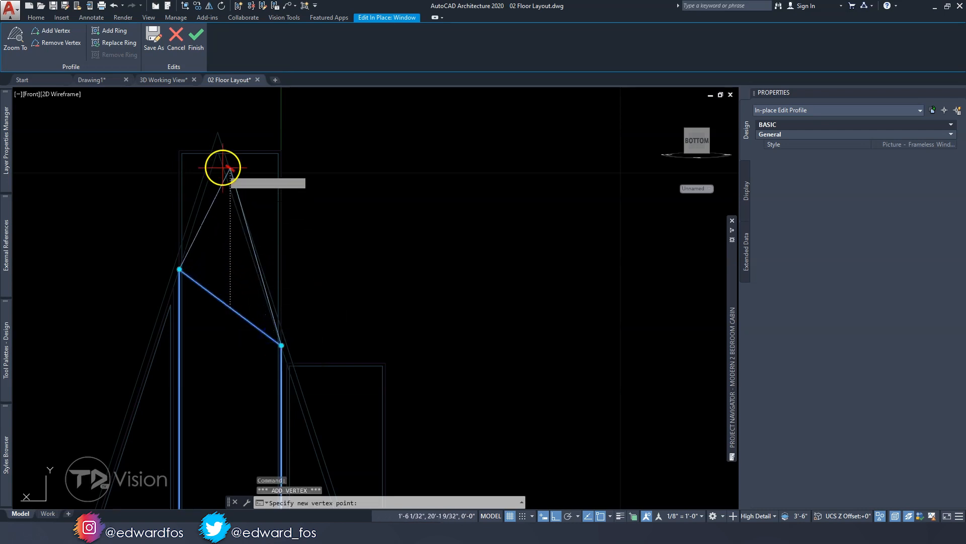
{"action": "scroll", "coordinate": [224, 152], "scroll_direction": "up", "scroll_amount": 2}
{"action": "left_click", "coordinate": [202, 140]}
{"action": "scroll", "coordinate": [323, 214], "scroll_direction": "down", "scroll_amount": 5}
{"action": "scroll", "coordinate": [348, 327], "scroll_direction": "down", "scroll_amount": 1}
{"action": "middle_click_drag", "start_coordinate": [355, 340], "coordinate": [237, 262]}
{"action": "key", "text": "Escape"}
{"action": "key", "text": "Escape"}
{"action": "left_click", "coordinate": [194, 44]}
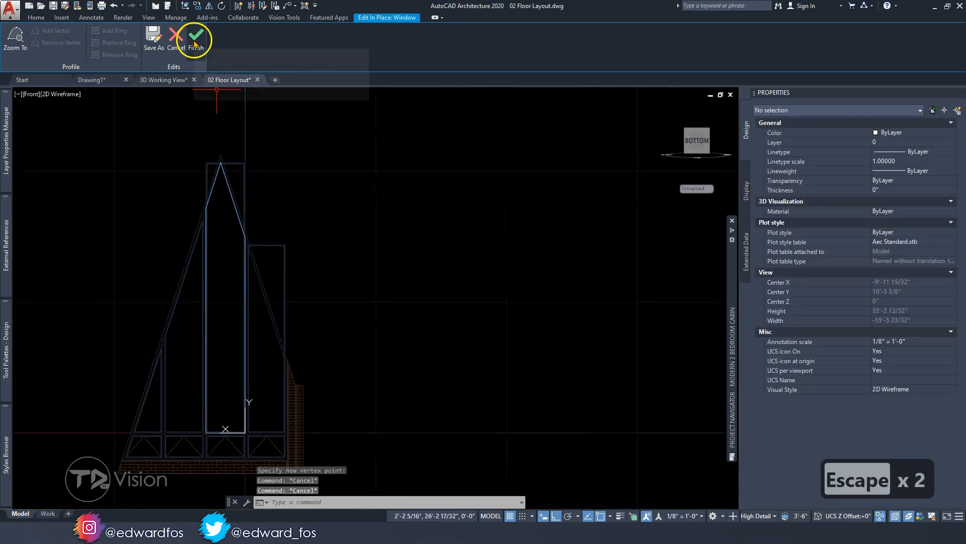
{"action": "key", "text": "Escape"}
Copy the style of the rectangular picture window between the tallest pane and the brick wall, keeping the name "Picture - Frameless (4)"
{"action": "middle_click_drag", "start_coordinate": [275, 235], "coordinate": [270, 211]}
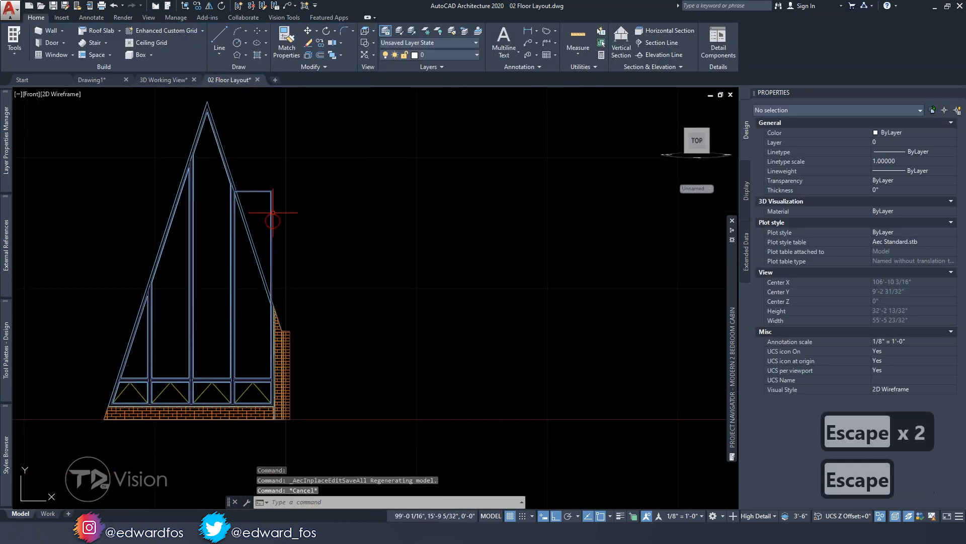
{"action": "left_click", "coordinate": [272, 212]}
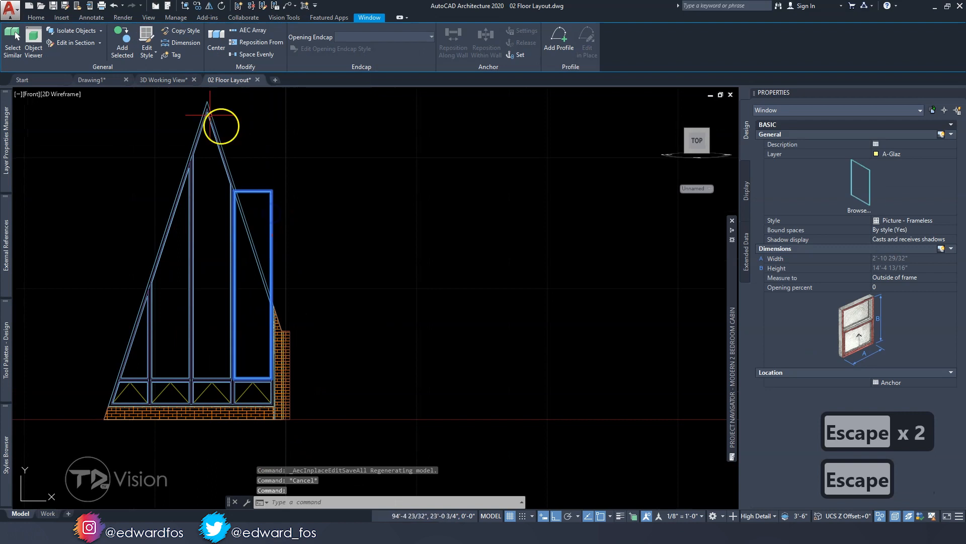
{"action": "left_click", "coordinate": [173, 30]}
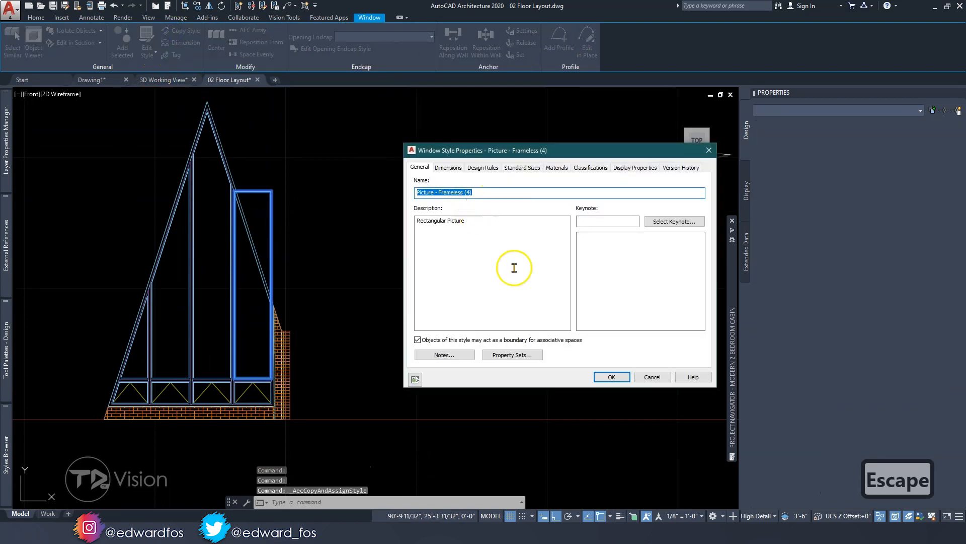
{"action": "left_click", "coordinate": [611, 376]}
Add a profile started from scratch to this window and name it "Picture - Frameless Window Profile (4)"
{"action": "left_click", "coordinate": [561, 43]}
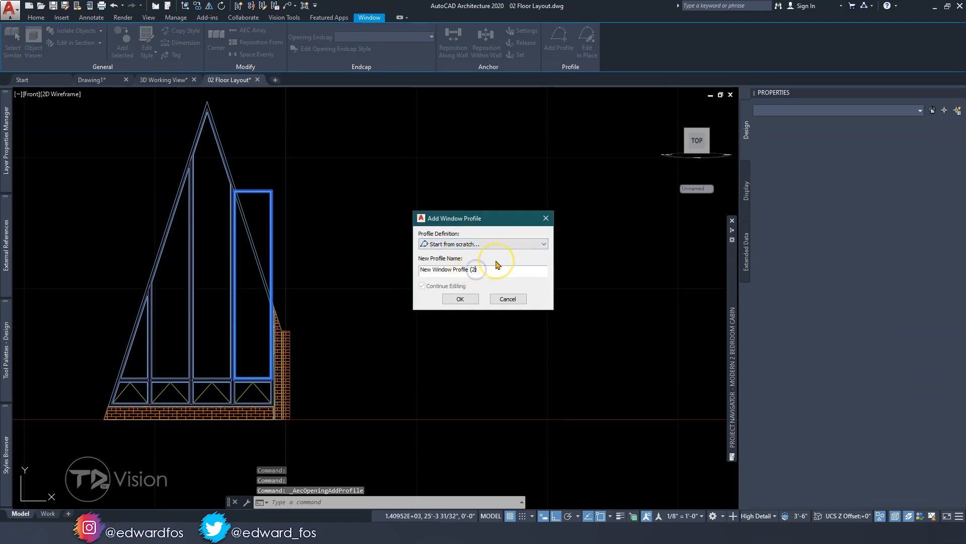
{"action": "key", "text": "BackSpace"}
{"action": "key", "text": "BackSpace"}
{"action": "type", "text": "4"}
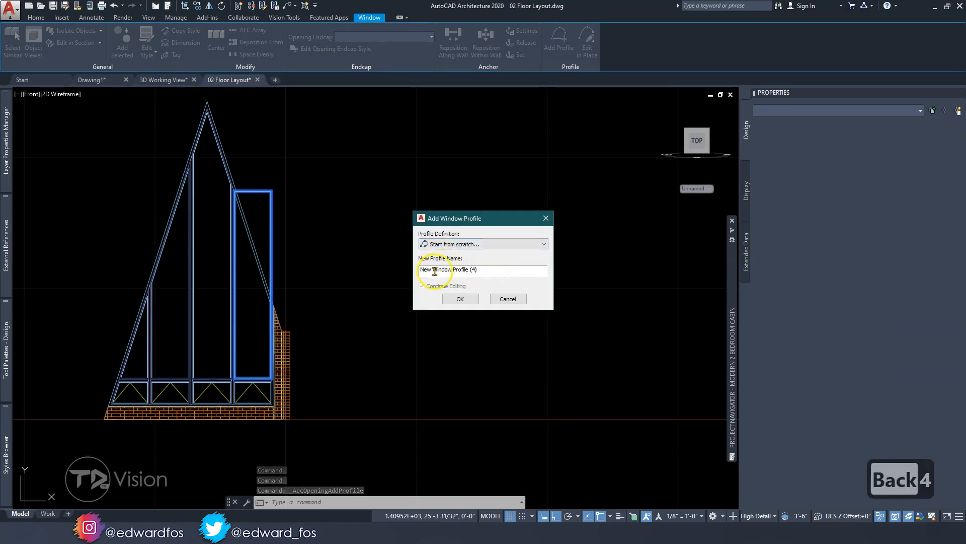
{"action": "key", "text": "ctrl+v"}
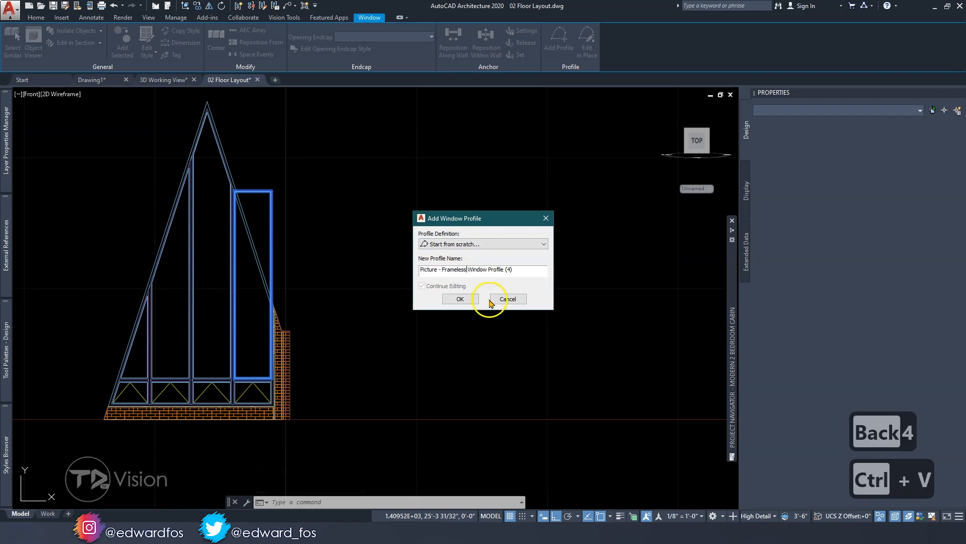
{"action": "left_click", "coordinate": [460, 300]}
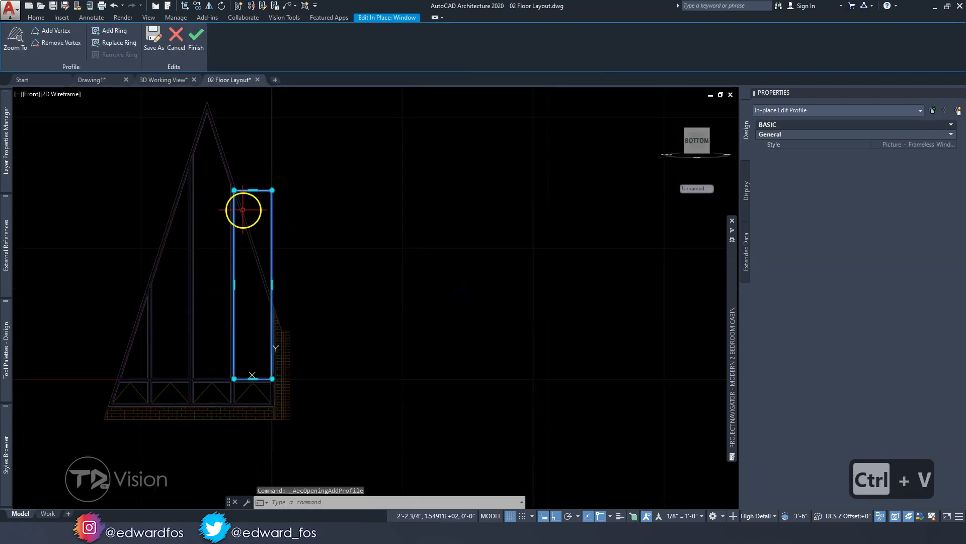
Remove the profile's upper vertex on the brick wall side and add a vertex where the gable slope meets the outer jamb
{"action": "mouse_move", "coordinate": [287, 178]}
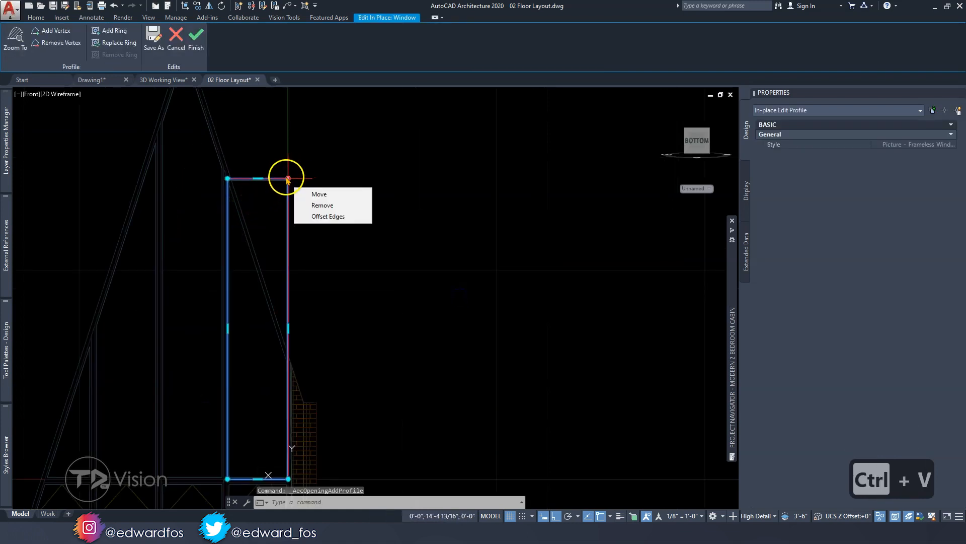
{"action": "left_click", "coordinate": [319, 210]}
{"action": "scroll", "coordinate": [360, 341], "scroll_direction": "down", "scroll_amount": 2}
{"action": "scroll", "coordinate": [345, 313], "scroll_direction": "up", "scroll_amount": 2}
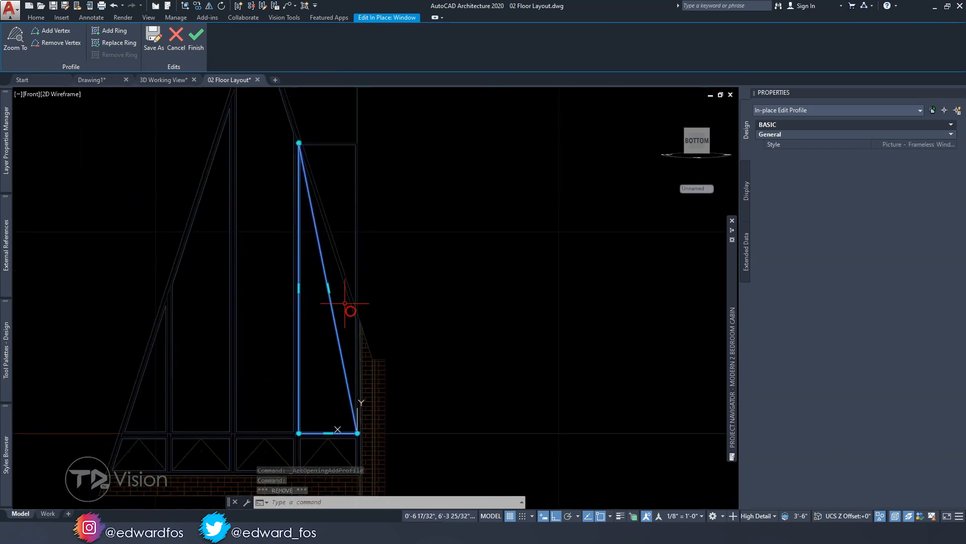
{"action": "mouse_move", "coordinate": [329, 287]}
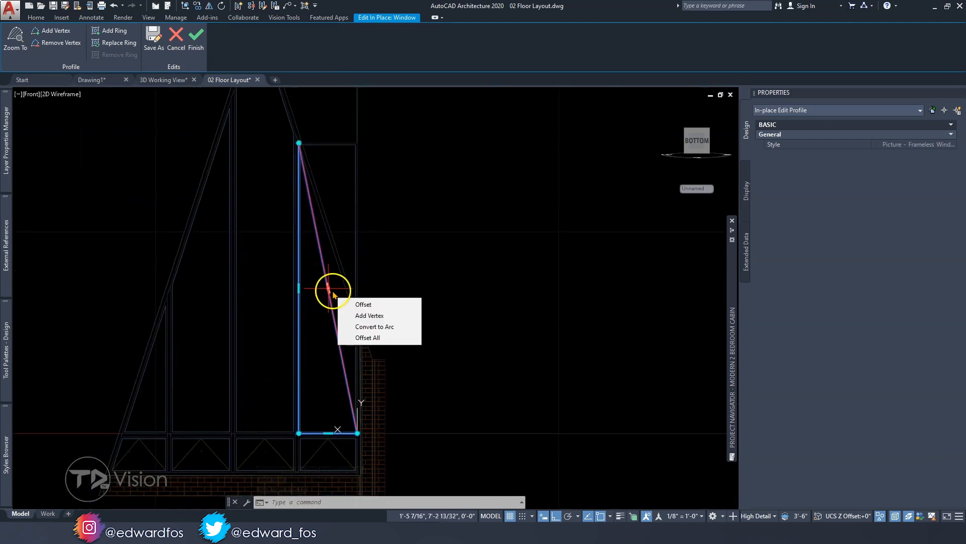
{"action": "left_click", "coordinate": [359, 315]}
{"action": "scroll", "coordinate": [352, 312], "scroll_direction": "up", "scroll_amount": 4}
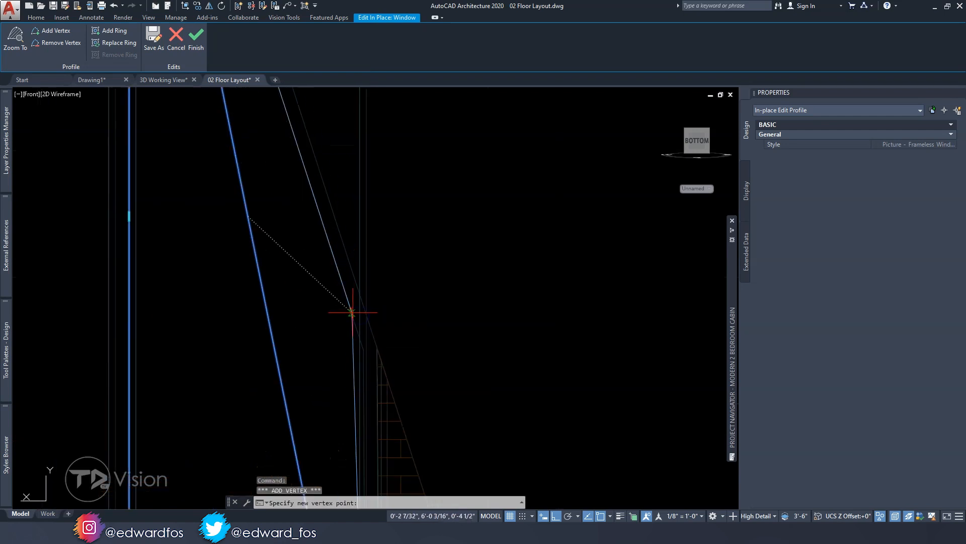
{"action": "left_click", "coordinate": [364, 352]}
Move the added vertex horizontally onto the jamb line at the sloping frame and finish the in-place profile edit
{"action": "scroll", "coordinate": [380, 309], "scroll_direction": "down", "scroll_amount": 2}
{"action": "scroll", "coordinate": [374, 336], "scroll_direction": "up", "scroll_amount": 2}
{"action": "scroll", "coordinate": [345, 301], "scroll_direction": "down", "scroll_amount": 7}
{"action": "scroll", "coordinate": [345, 302], "scroll_direction": "up", "scroll_amount": 10}
{"action": "scroll", "coordinate": [345, 302], "scroll_direction": "down", "scroll_amount": 4}
{"action": "scroll", "coordinate": [345, 301], "scroll_direction": "up", "scroll_amount": 2}
{"action": "middle_click_drag", "start_coordinate": [345, 303], "coordinate": [298, 147]}
{"action": "middle_click_drag", "start_coordinate": [293, 183], "coordinate": [306, 240]}
{"action": "scroll", "coordinate": [290, 208], "scroll_direction": "up", "scroll_amount": 5}
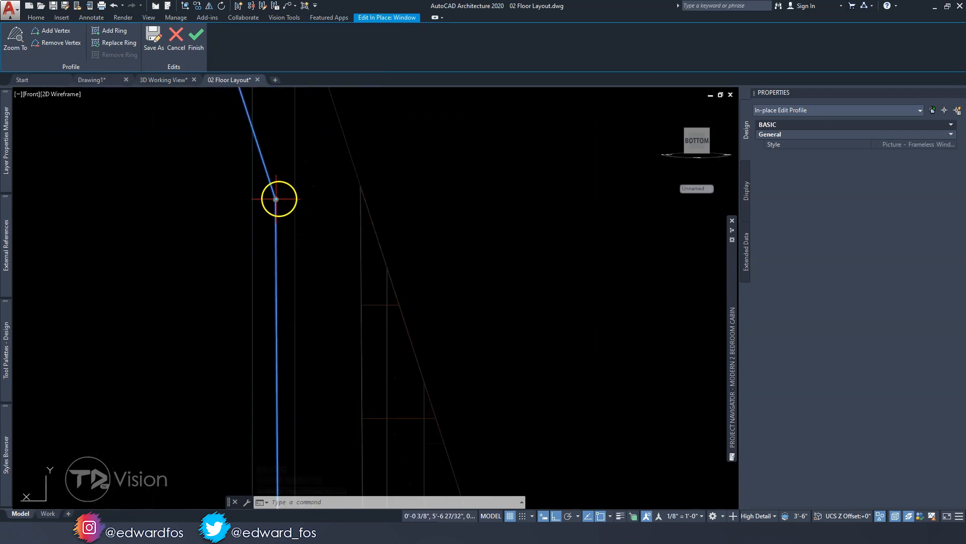
{"action": "left_click", "coordinate": [276, 199]}
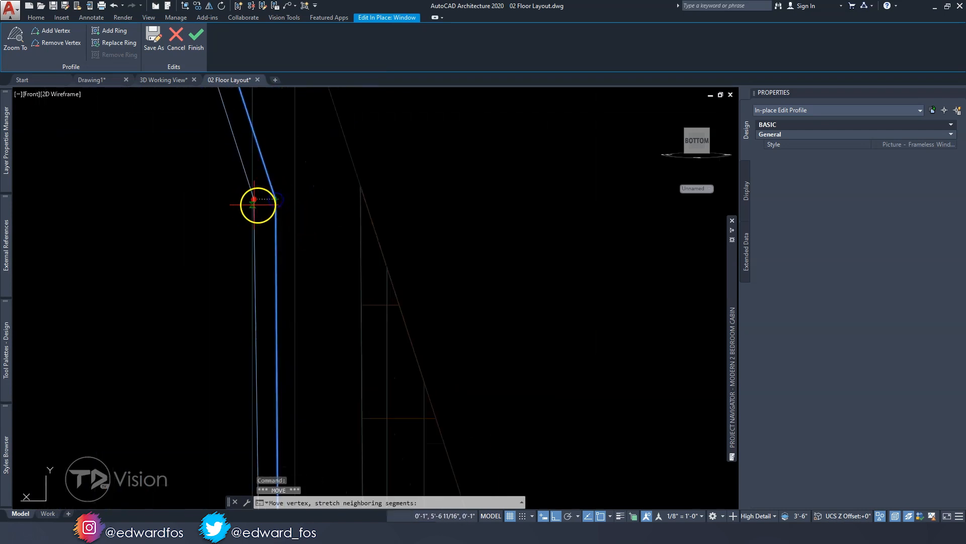
{"action": "left_click", "coordinate": [296, 199]}
{"action": "scroll", "coordinate": [333, 197], "scroll_direction": "down", "scroll_amount": 3}
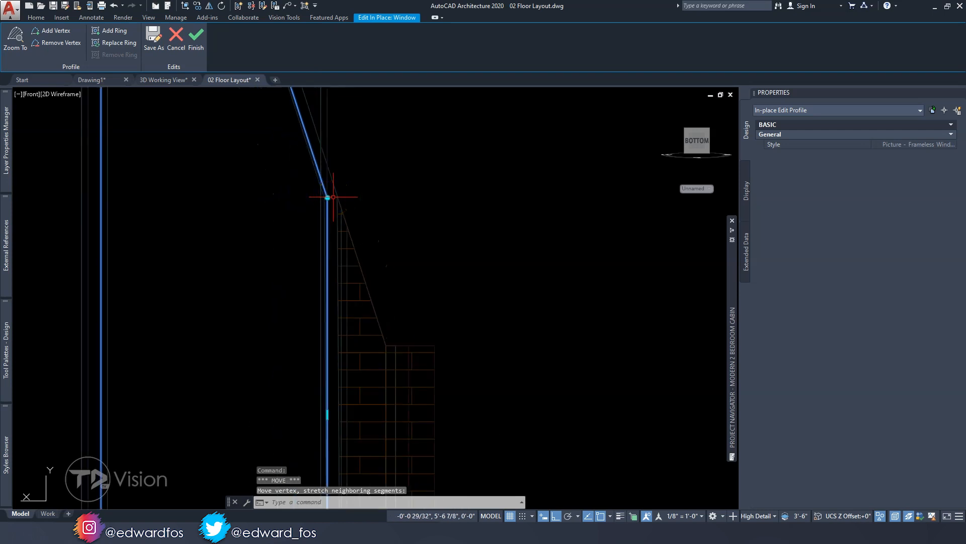
{"action": "scroll", "coordinate": [334, 196], "scroll_direction": "down", "scroll_amount": 3}
{"action": "middle_click_drag", "start_coordinate": [335, 282], "coordinate": [278, 341]}
{"action": "left_click", "coordinate": [205, 48]}
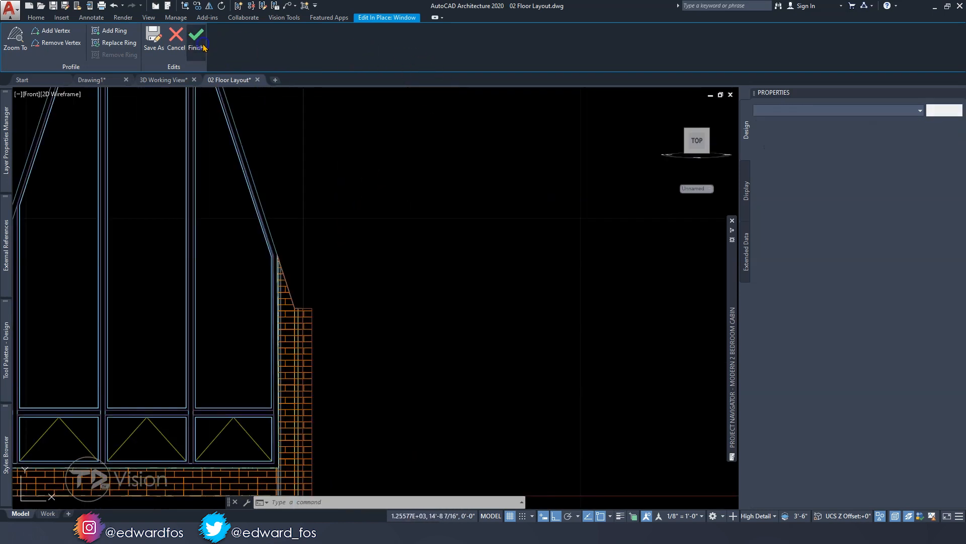
{"action": "key", "text": "Escape"}
{"action": "key", "text": "Escape"}
Examine the completed gable window assembly up close and from an angle, and return to the straight-on view
{"action": "scroll", "coordinate": [302, 252], "scroll_direction": "down", "scroll_amount": 2}
{"action": "mouse_move", "coordinate": [302, 252]}
{"action": "middle_mouse_down"}
{"action": "mouse_move", "coordinate": [257, 210]}
{"action": "mouse_move", "coordinate": [309, 296]}
{"action": "mouse_move", "coordinate": [315, 250]}
{"action": "middle_mouse_up"}
{"action": "scroll", "coordinate": [297, 275], "scroll_direction": "up", "scroll_amount": 2}
{"action": "scroll", "coordinate": [285, 298], "scroll_direction": "down", "scroll_amount": 2}
{"action": "middle_click_drag", "start_coordinate": [377, 273], "coordinate": [273, 352], "text": "shift"}
{"action": "scroll", "coordinate": [220, 325], "scroll_direction": "up", "scroll_amount": 4}
{"action": "middle_click_drag", "start_coordinate": [220, 324], "coordinate": [334, 270], "text": "shift"}
{"action": "scroll", "coordinate": [299, 284], "scroll_direction": "down", "scroll_amount": 3}
{"action": "scroll", "coordinate": [307, 259], "scroll_direction": "up", "scroll_amount": 3}
{"action": "middle_click_drag", "start_coordinate": [310, 305], "coordinate": [354, 303], "text": "shift"}
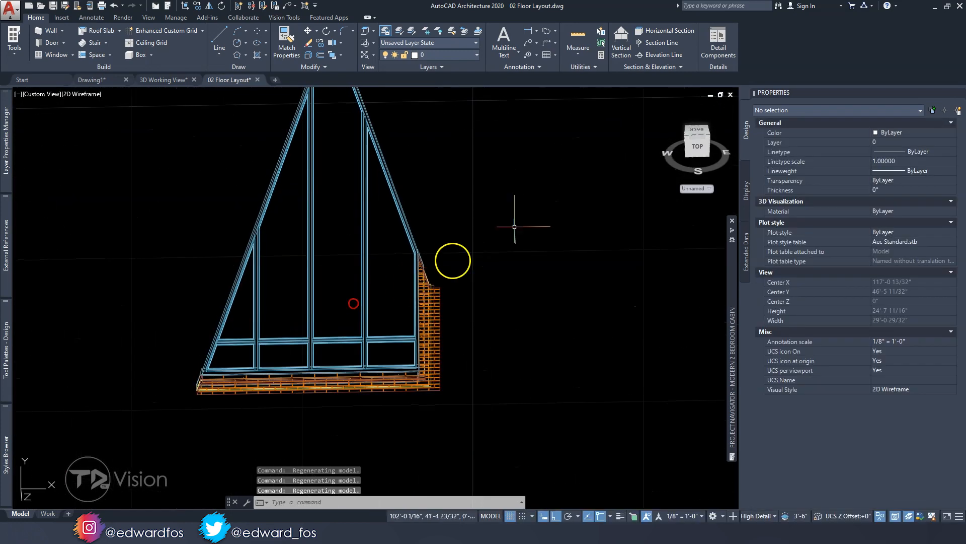
{"action": "left_click", "coordinate": [698, 148]}
Check the styles of an awning window in the bottom row and of the tallest picture window
{"action": "middle_click_drag", "start_coordinate": [361, 413], "coordinate": [364, 323]}
{"action": "scroll", "coordinate": [388, 349], "scroll_direction": "up", "scroll_amount": 5}
{"action": "left_click", "coordinate": [376, 360]}
{"action": "left_click", "coordinate": [366, 373]}
{"action": "scroll", "coordinate": [367, 374], "scroll_direction": "down", "scroll_amount": 5}
{"action": "middle_click_drag", "start_coordinate": [367, 374], "coordinate": [371, 329]}
{"action": "scroll", "coordinate": [371, 329], "scroll_direction": "up", "scroll_amount": 2}
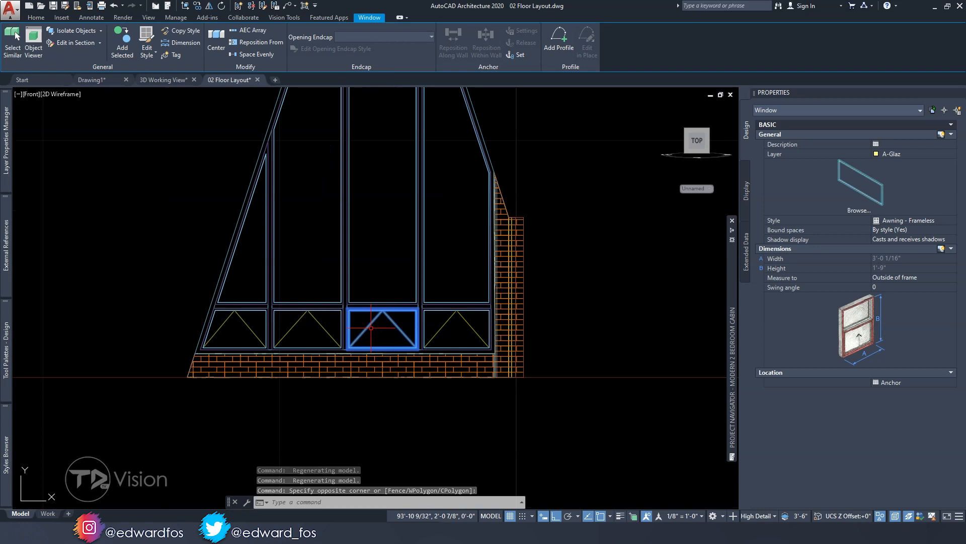
{"action": "key", "text": "Escape"}
{"action": "scroll", "coordinate": [378, 296], "scroll_direction": "down", "scroll_amount": 3}
{"action": "left_click", "coordinate": [378, 296]}
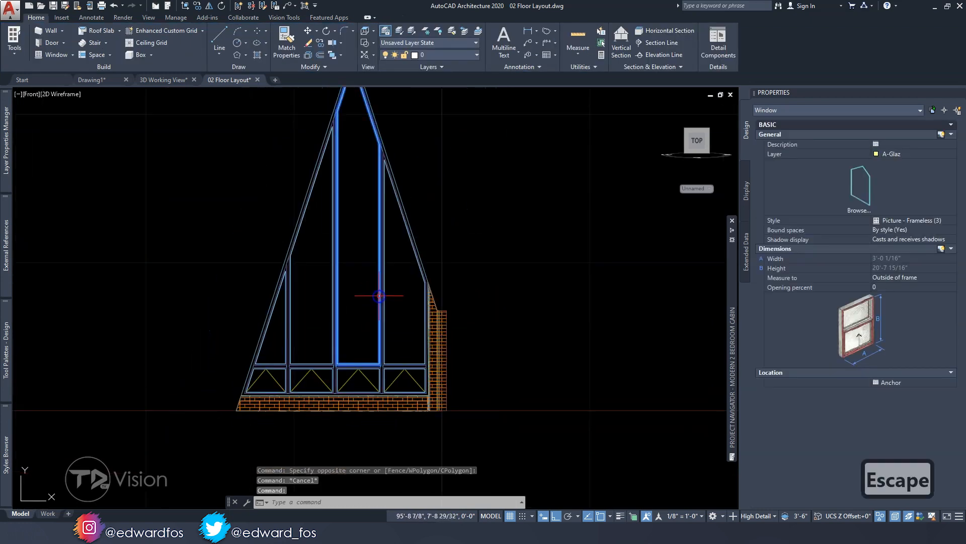
{"action": "middle_click_drag", "start_coordinate": [373, 296], "coordinate": [327, 305]}
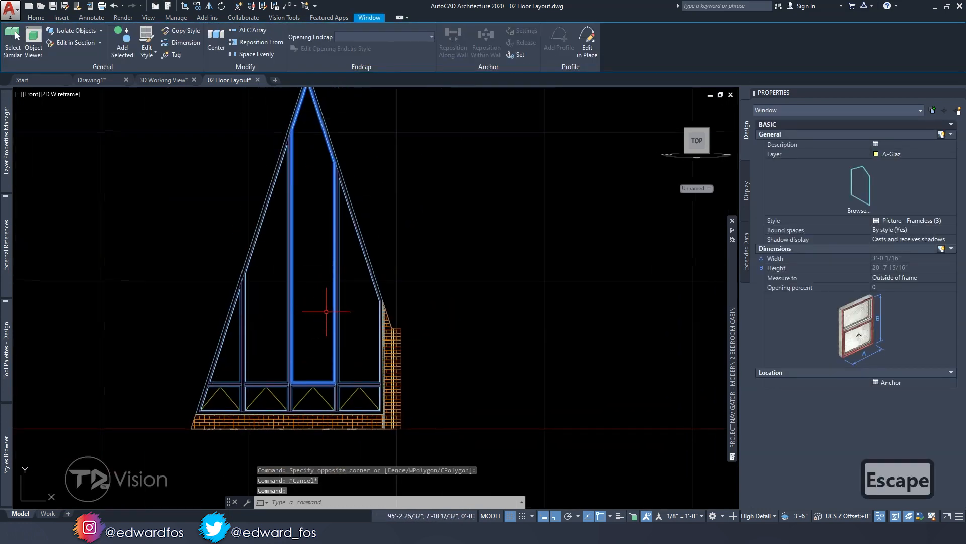
{"action": "key", "text": "Escape"}
{"action": "scroll", "coordinate": [344, 311], "scroll_direction": "down", "scroll_amount": 2}
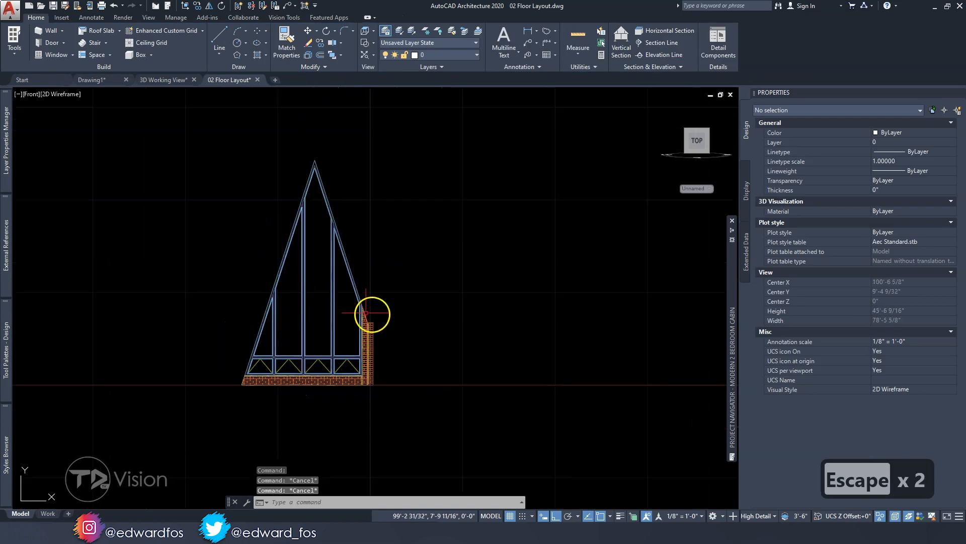
{"action": "key", "text": "Escape"}
Orbit the gable assembly into a 3D view and set the coordinate system to WCS
{"action": "middle_click_drag", "start_coordinate": [453, 334], "coordinate": [377, 388], "text": "shift"}
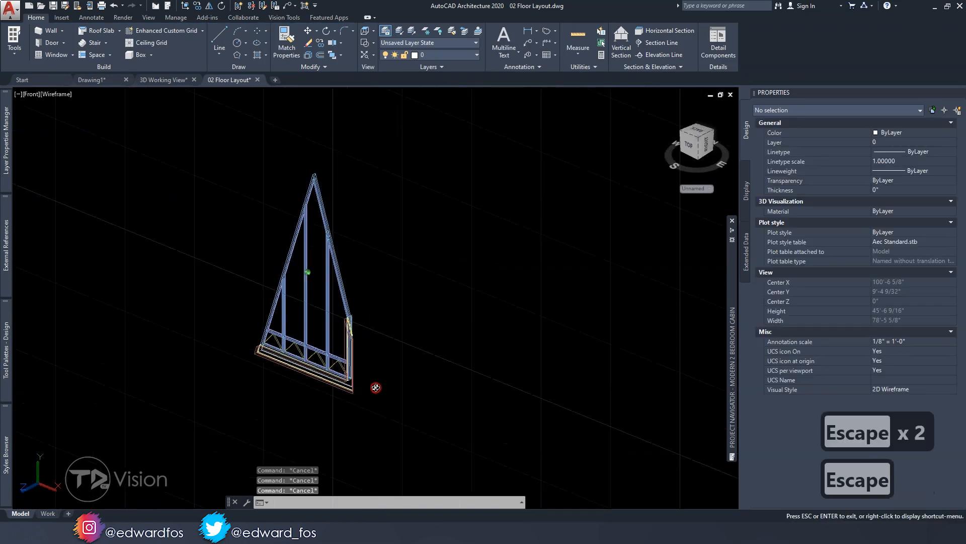
{"action": "key", "text": "Escape"}
{"action": "key", "text": "Escape"}
{"action": "left_click", "coordinate": [695, 188]}
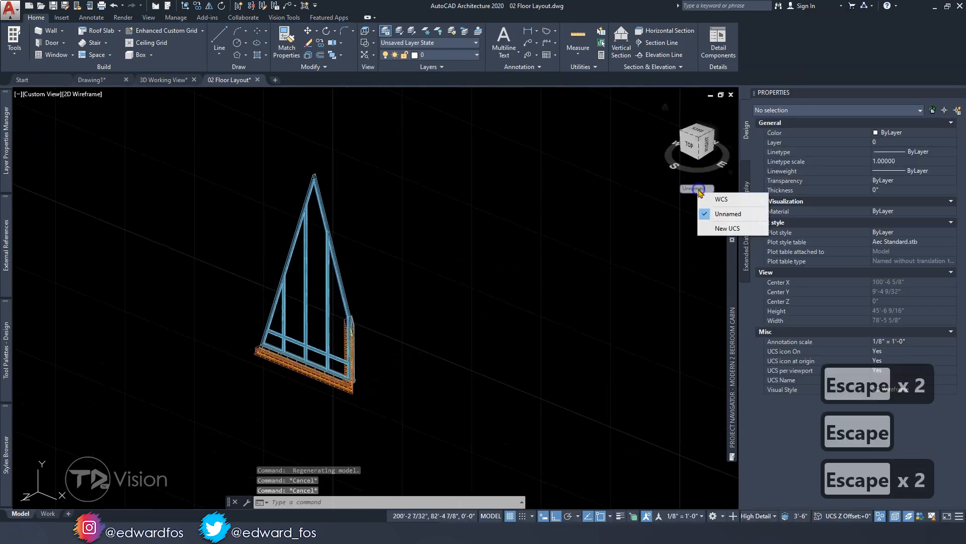
{"action": "left_click", "coordinate": [721, 202]}
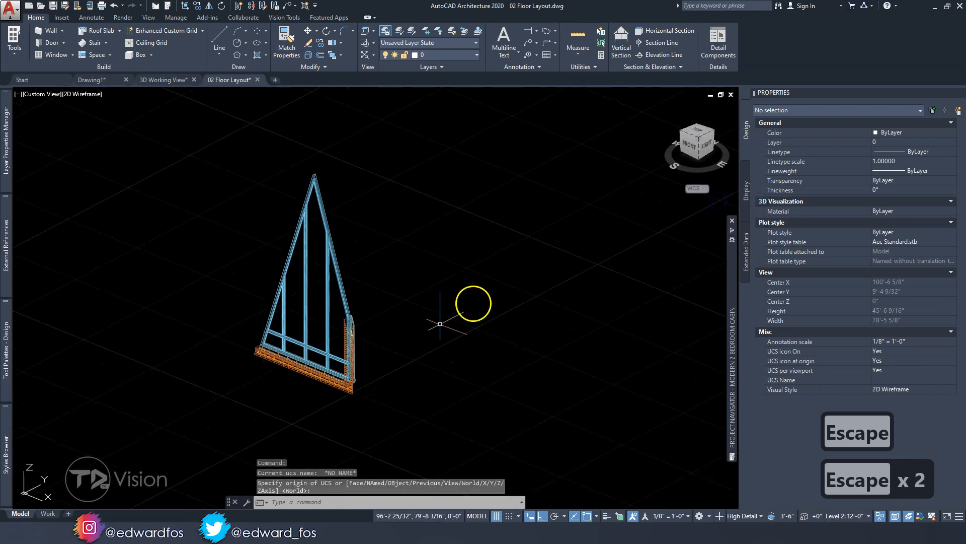
End the object isolation to bring back the hidden floor objects and save the drawing
{"action": "left_click", "coordinate": [895, 516]}
{"action": "left_click", "coordinate": [893, 509]}
{"action": "key", "text": "Escape"}
{"action": "key", "text": "Escape"}
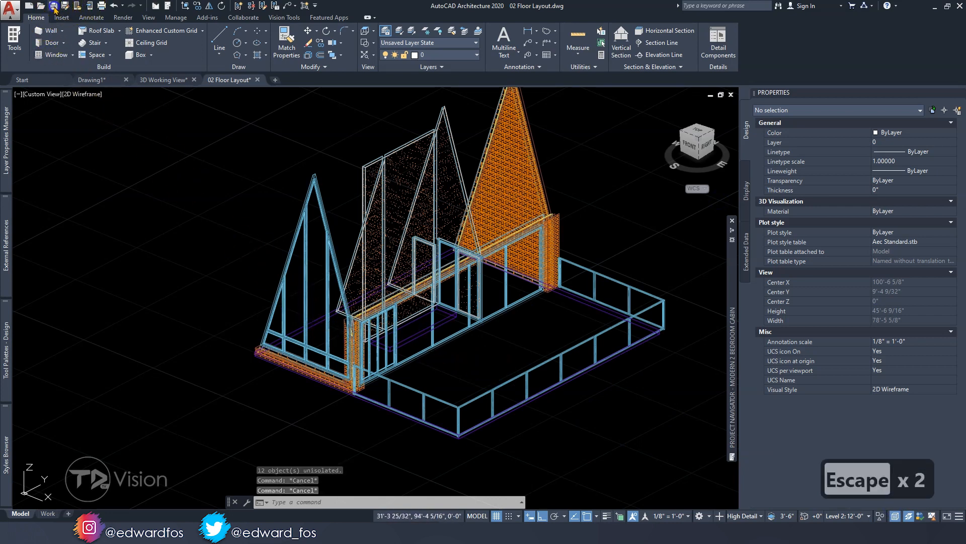
{"action": "left_click", "coordinate": [53, 7]}
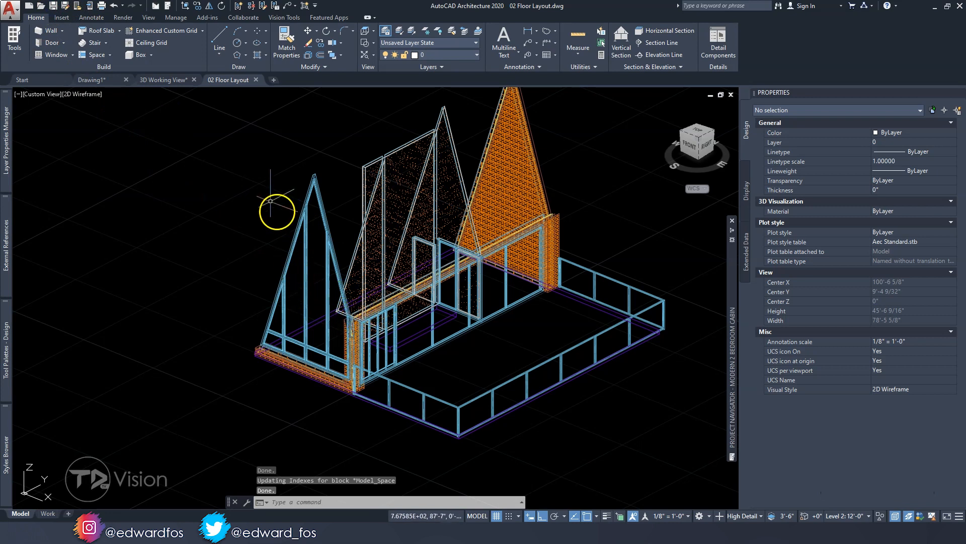
Switch to the 3D Working View drawing and reload the changed 02 Floor Layout reference
{"action": "left_click", "coordinate": [154, 80]}
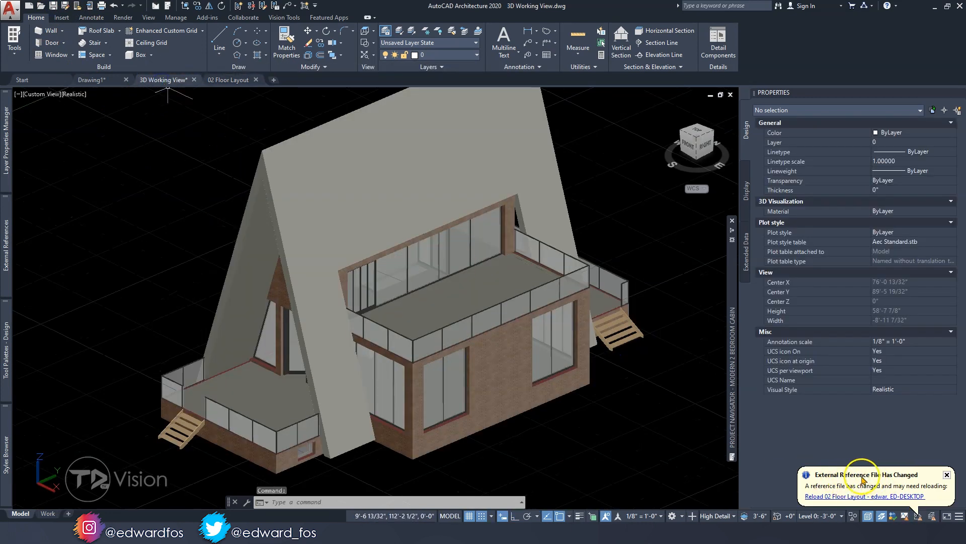
{"action": "left_click", "coordinate": [828, 496]}
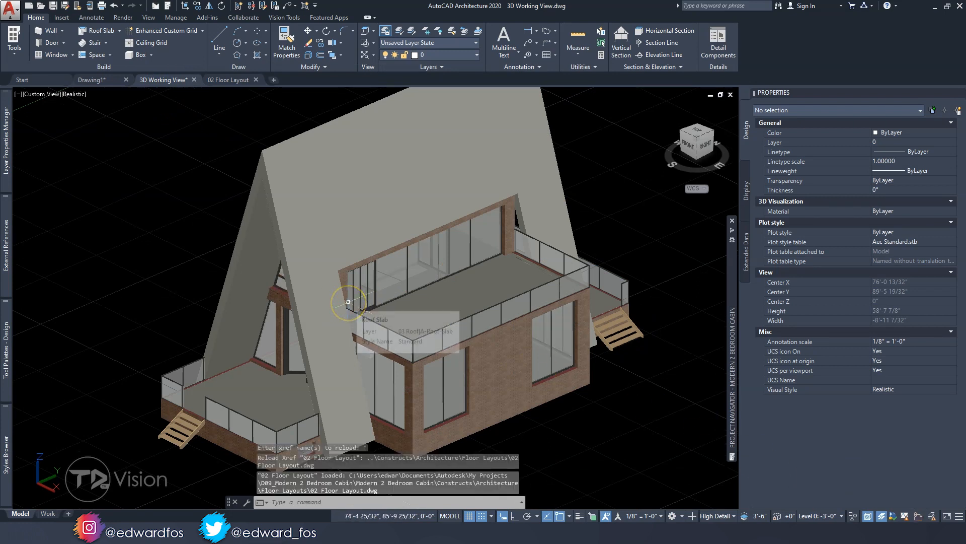
Orbit the cabin to show its front gable and switch the view to perspective projection
{"action": "middle_click_drag", "start_coordinate": [348, 302], "coordinate": [408, 307], "text": "shift"}
{"action": "left_click", "coordinate": [75, 95]}
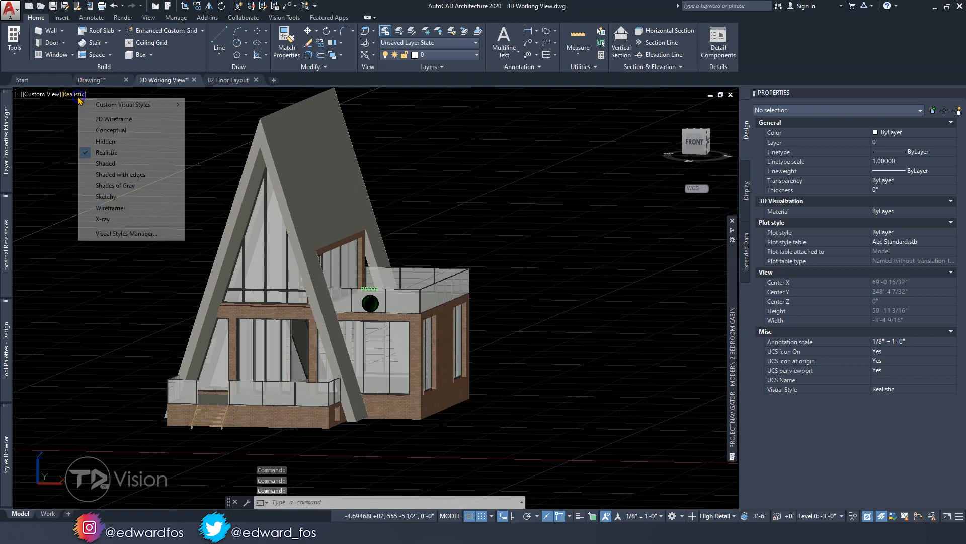
{"action": "left_click", "coordinate": [41, 99]}
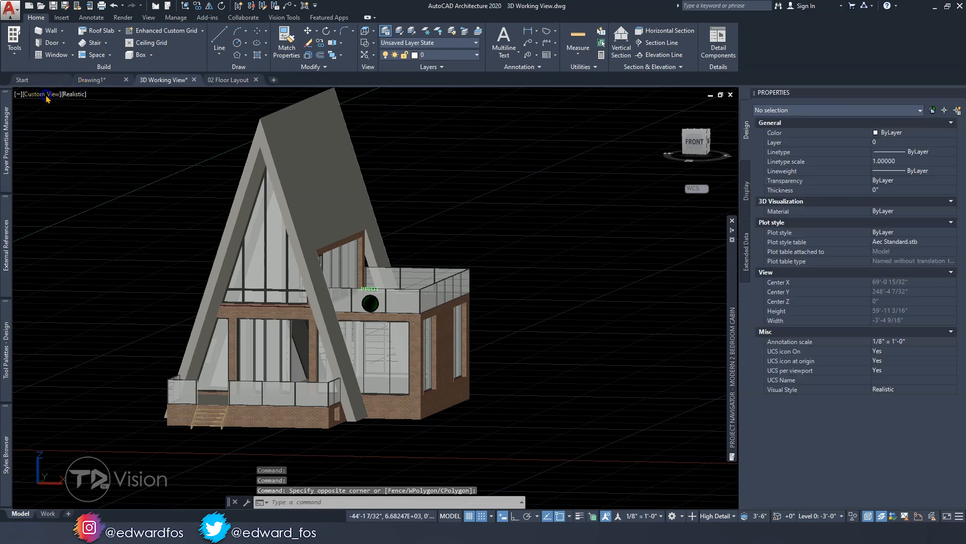
{"action": "left_click", "coordinate": [46, 97]}
{"action": "left_click", "coordinate": [67, 254]}
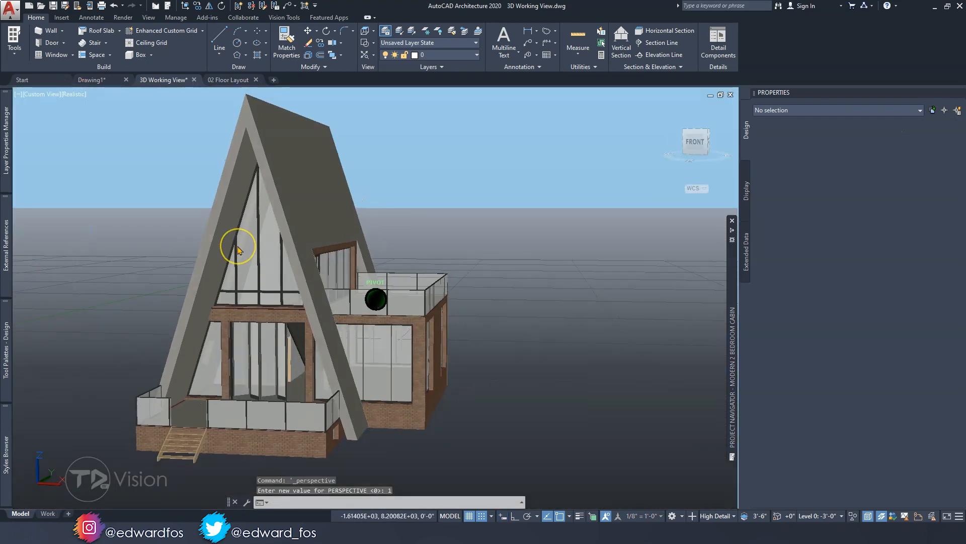